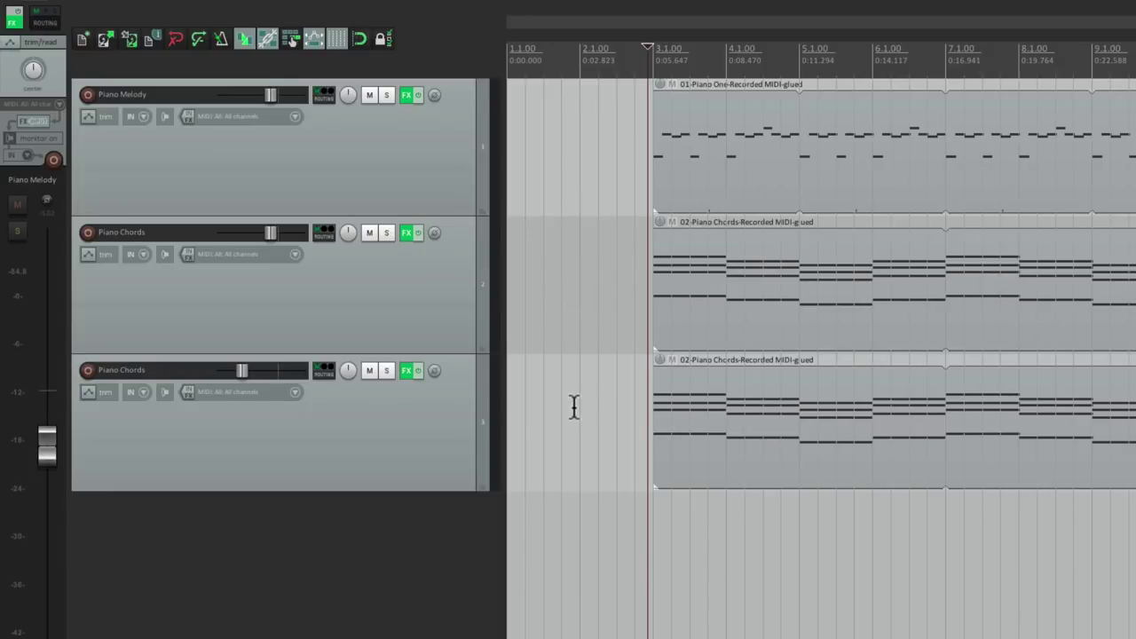
- Rename the third track, the copy of Piano Chords, to 'Pad'
double_click(160, 366)
type("Pad")
key("Return")
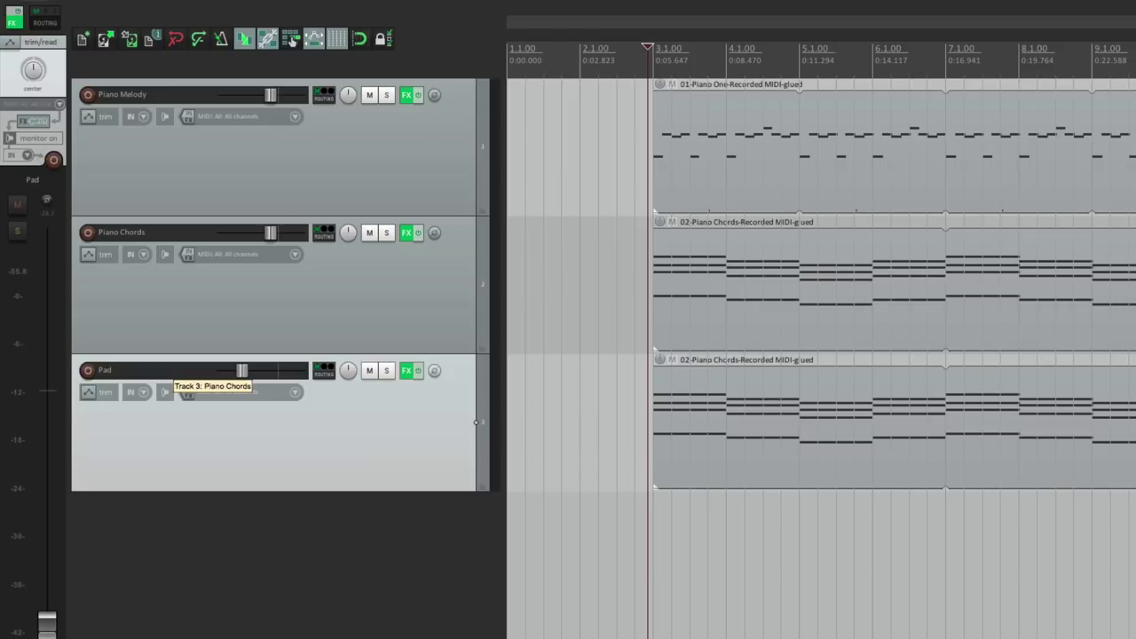
- Give the Piano Melody track a custom orange colour
left_click(347, 158)
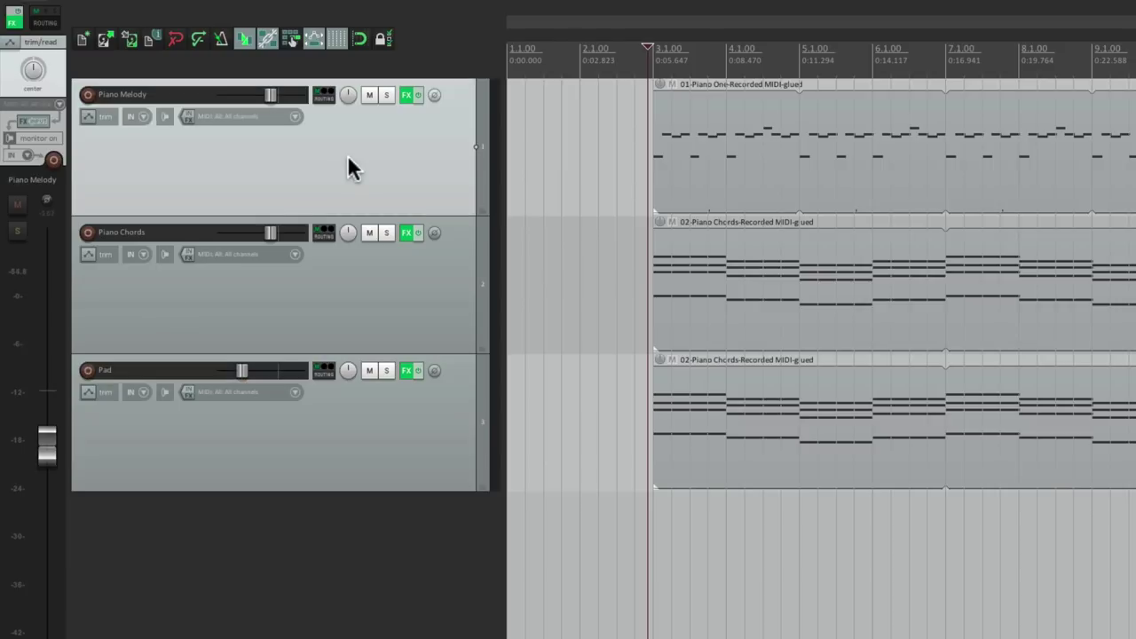
right_click(415, 158)
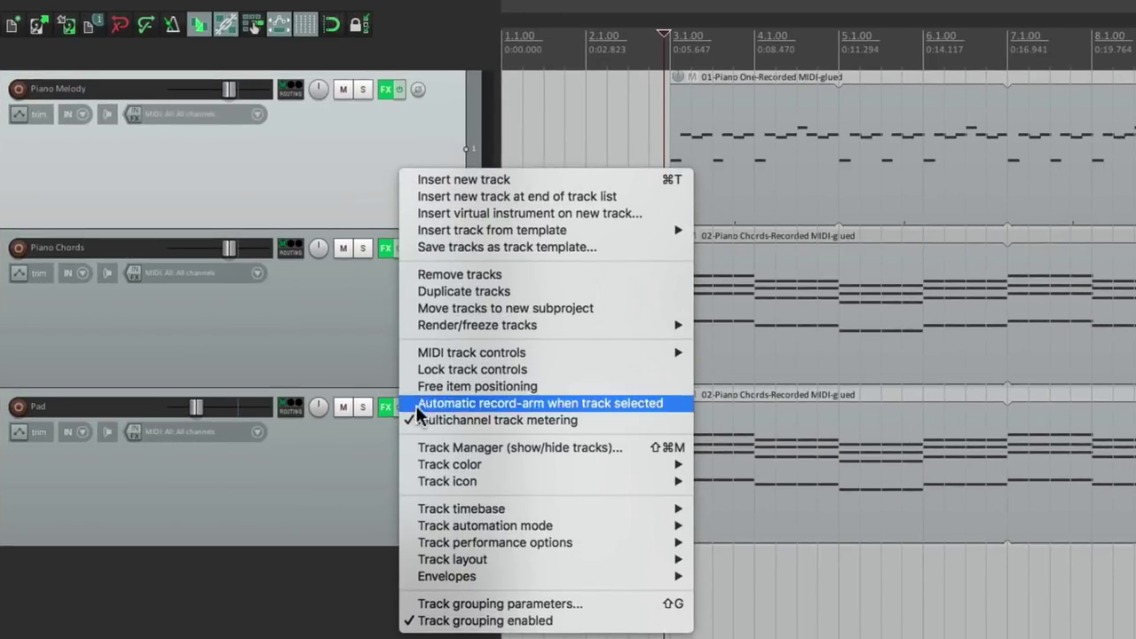
mouse_move(399, 463)
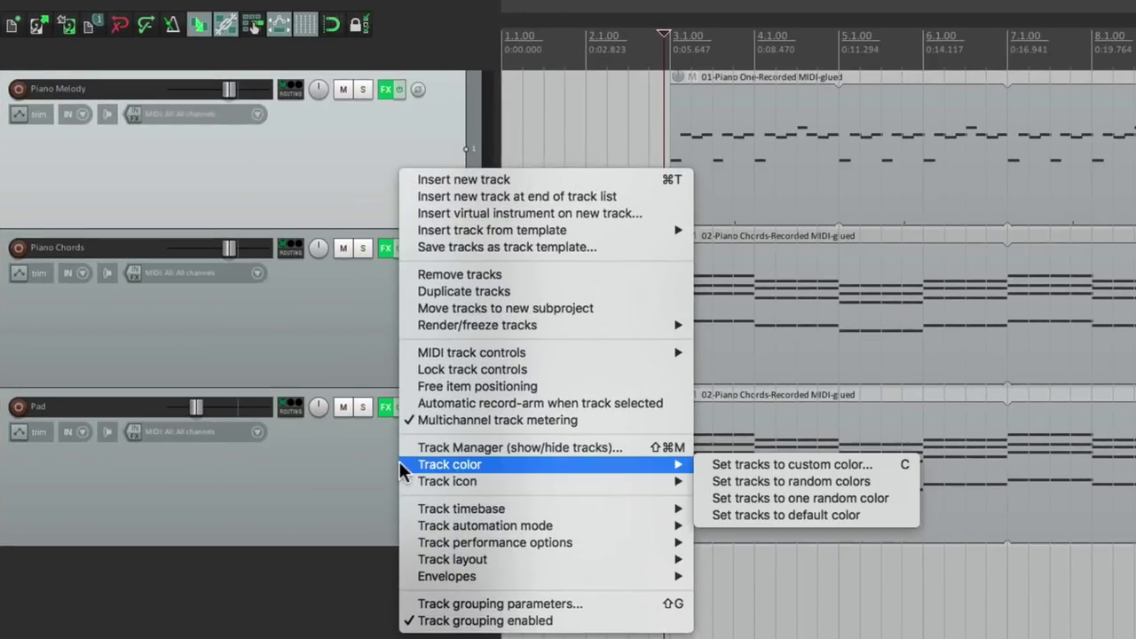
left_click(697, 464)
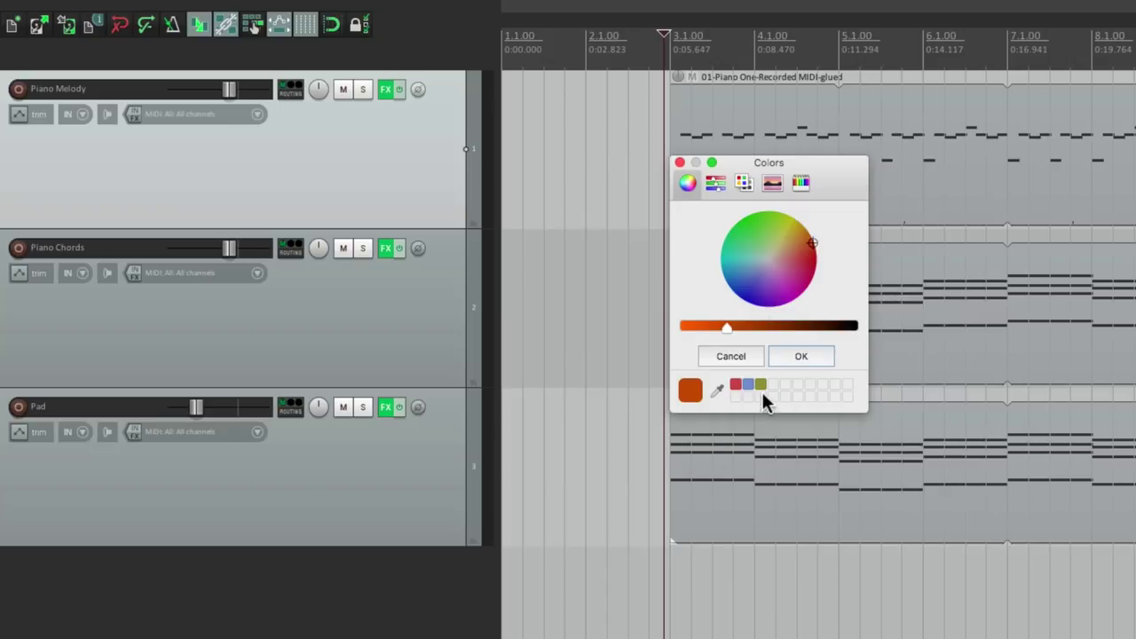
left_click(799, 357)
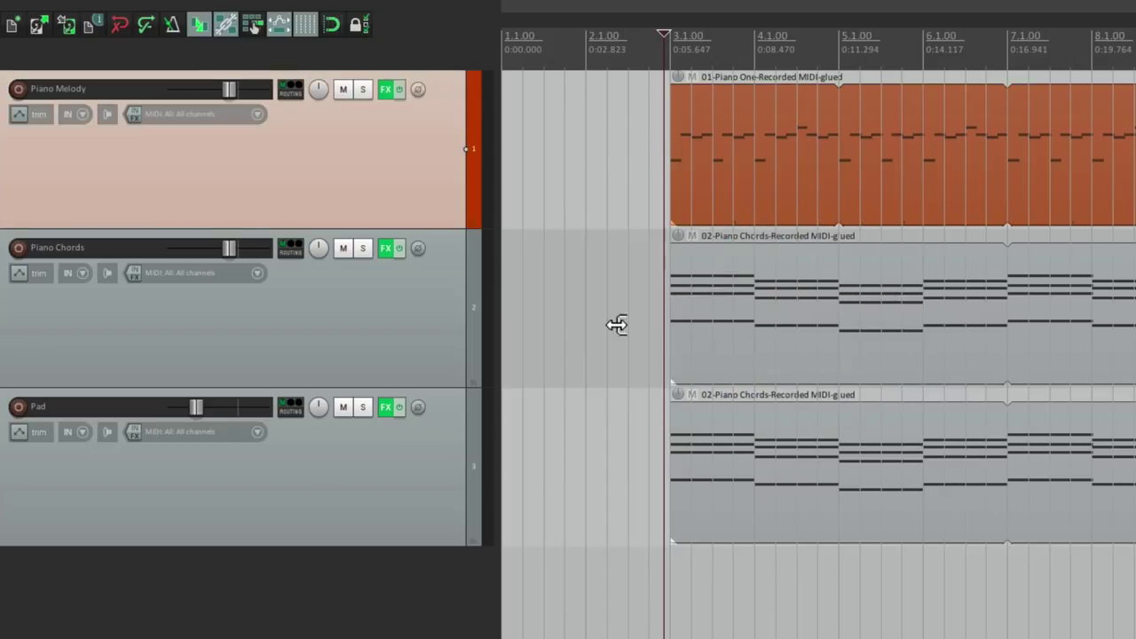
- Give the Piano Chords track a custom yellow colour
left_click(458, 328)
right_click(434, 325)
mouse_move(448, 625)
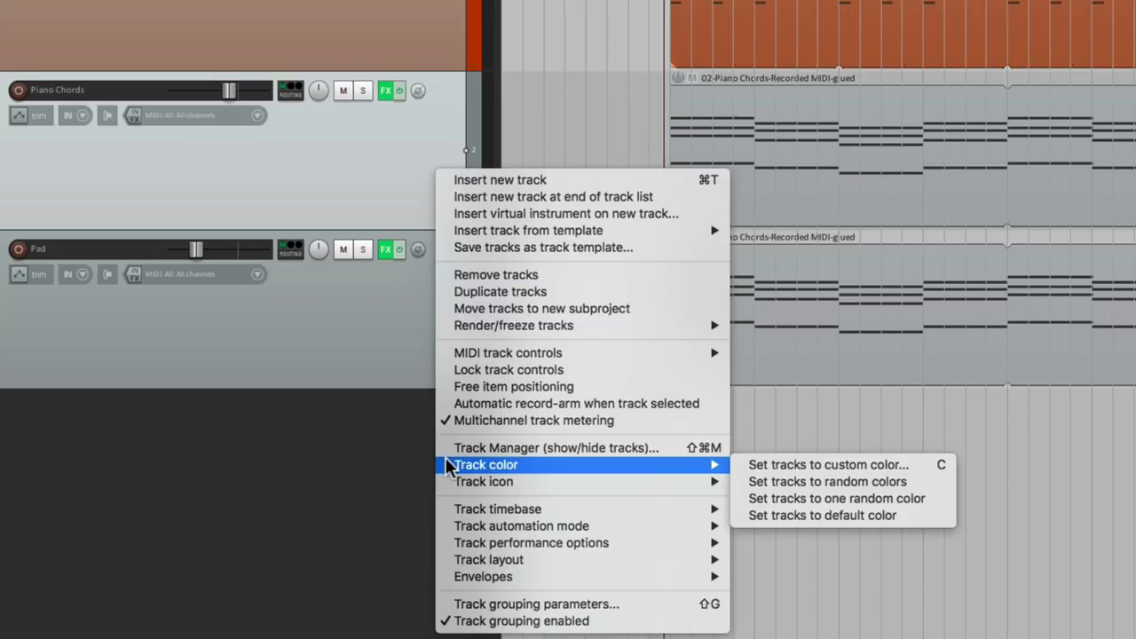
left_click(792, 464)
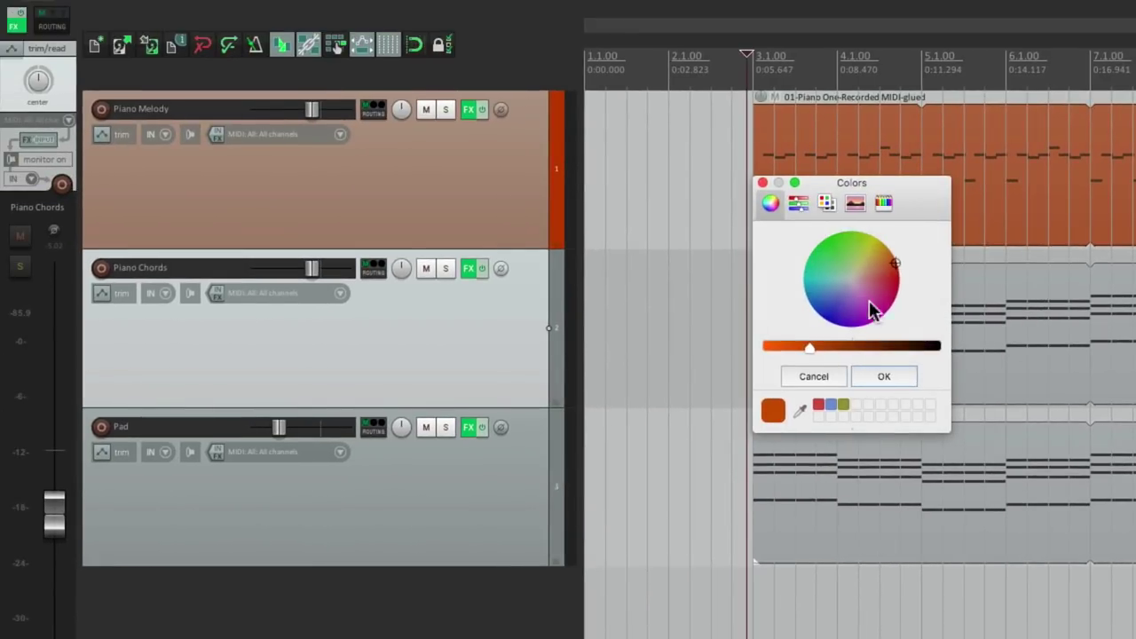
left_click(870, 254)
left_click(870, 373)
- Give the Pad track a custom magenta colour, then deselect it
left_click(520, 500)
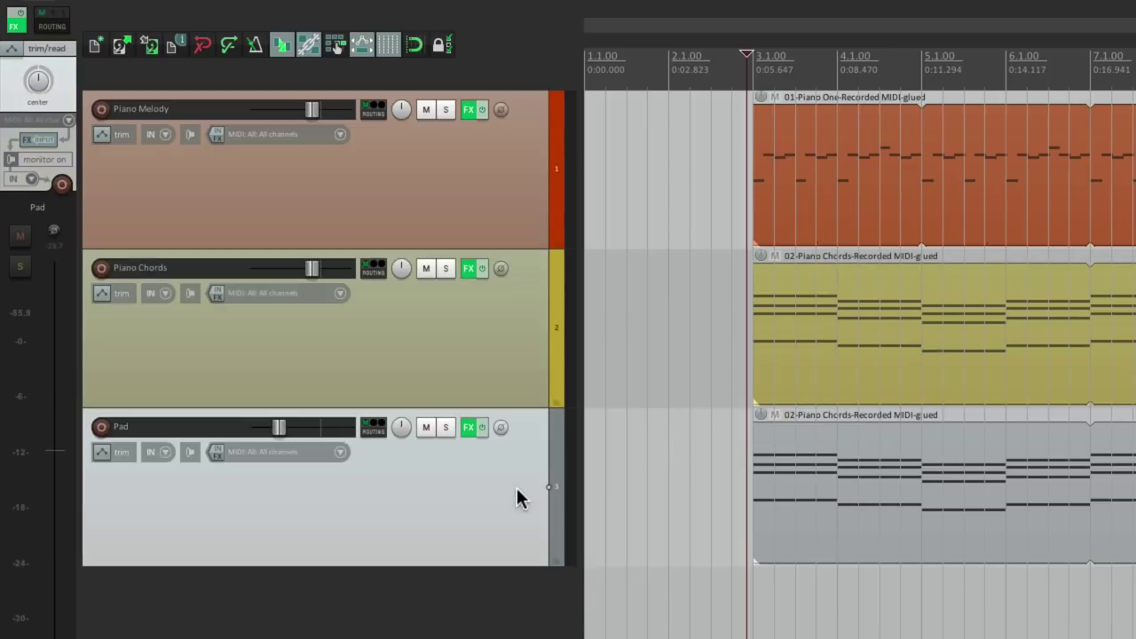
right_click(520, 495)
mouse_move(532, 464)
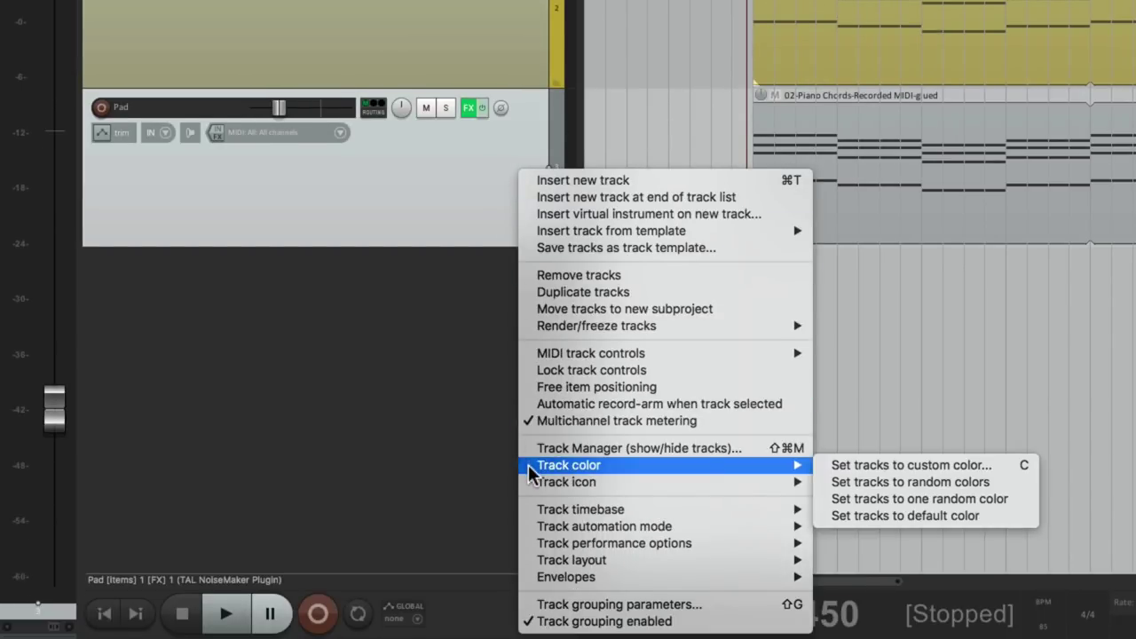
left_click(826, 462)
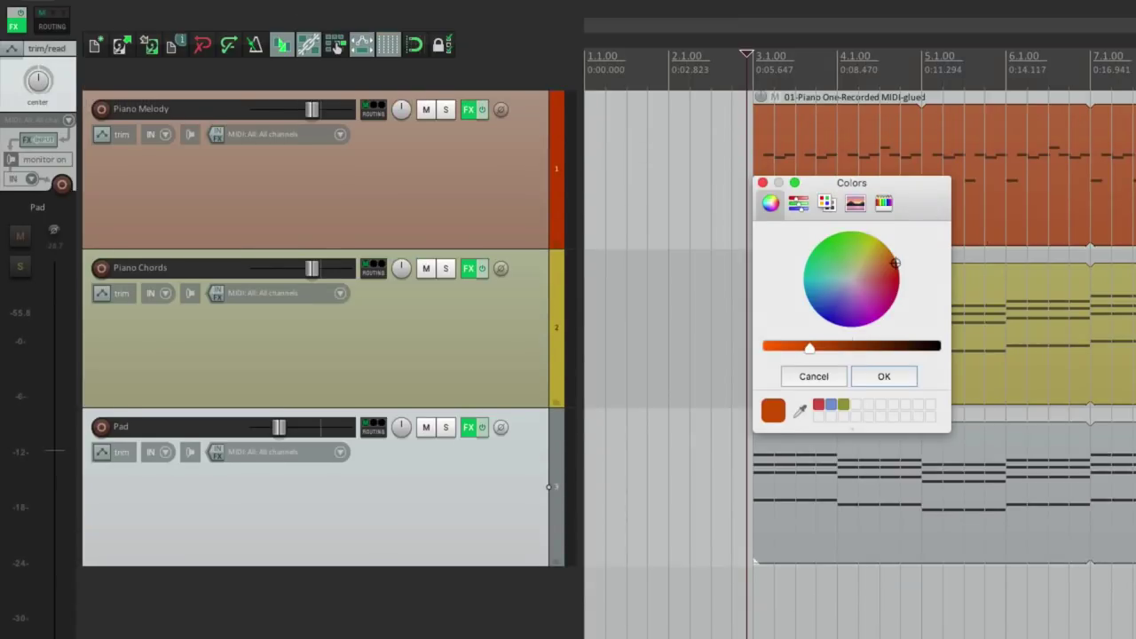
left_click_drag(841, 326, 861, 294)
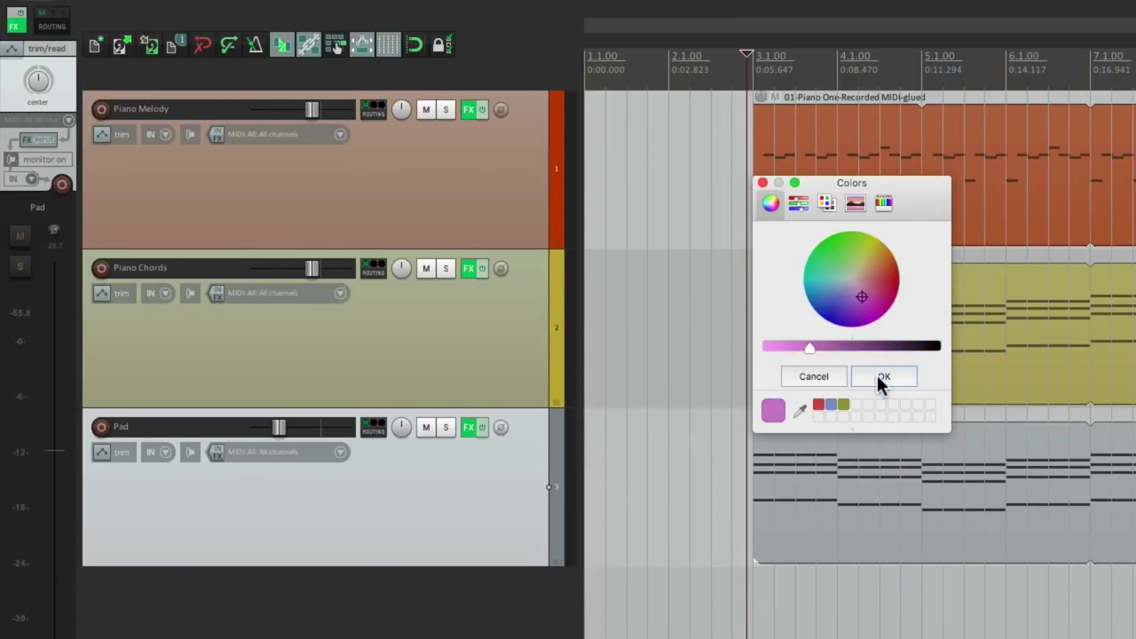
left_click(878, 376)
left_click(550, 487)
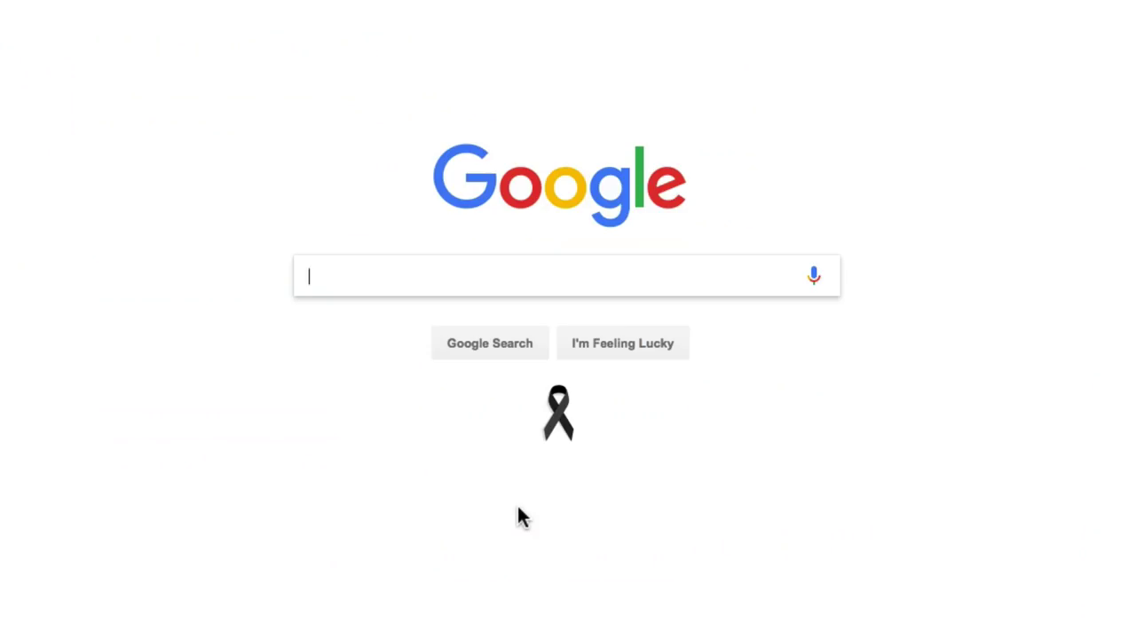
- Search the web for 'reaper stash' and search the REAPER Stash uploads for 'first song'
type("reaper stash")
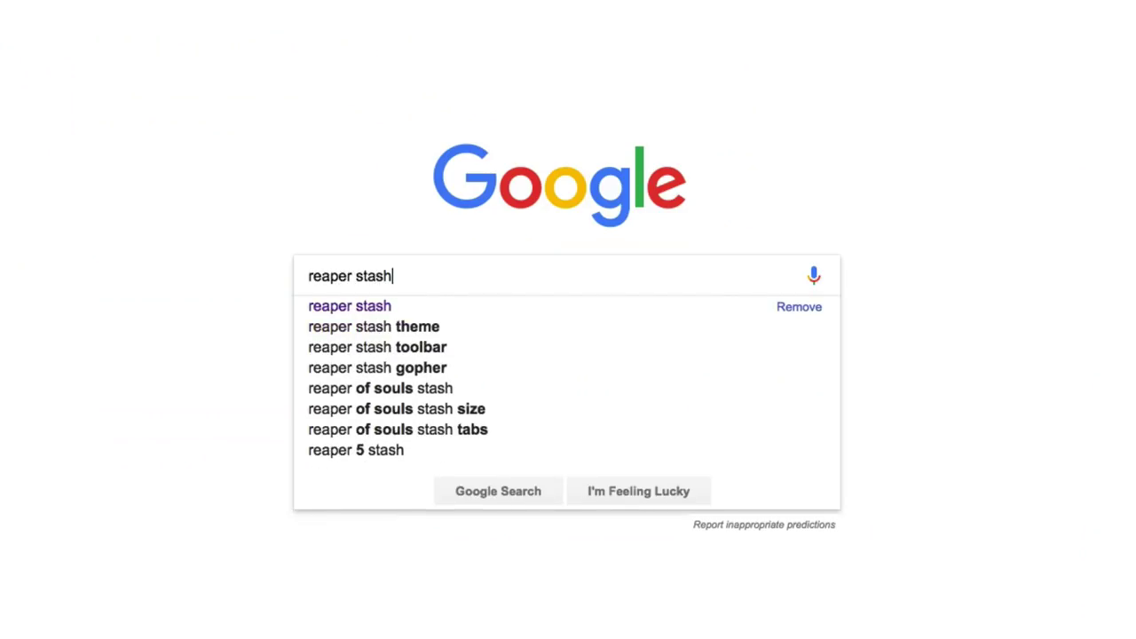
key("Return")
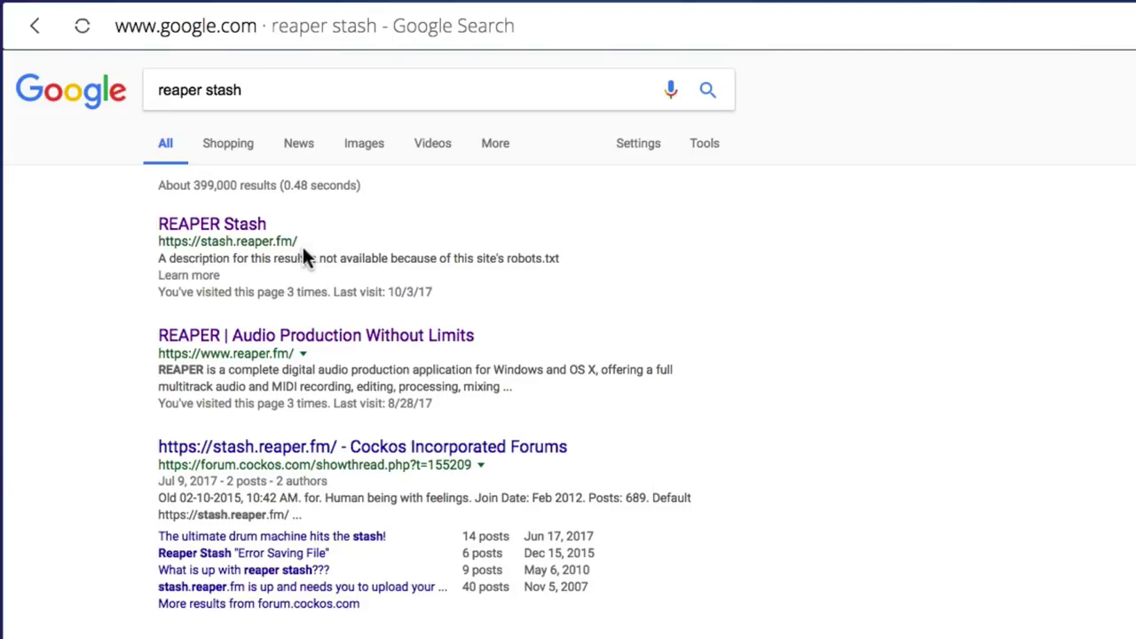
left_click(245, 228)
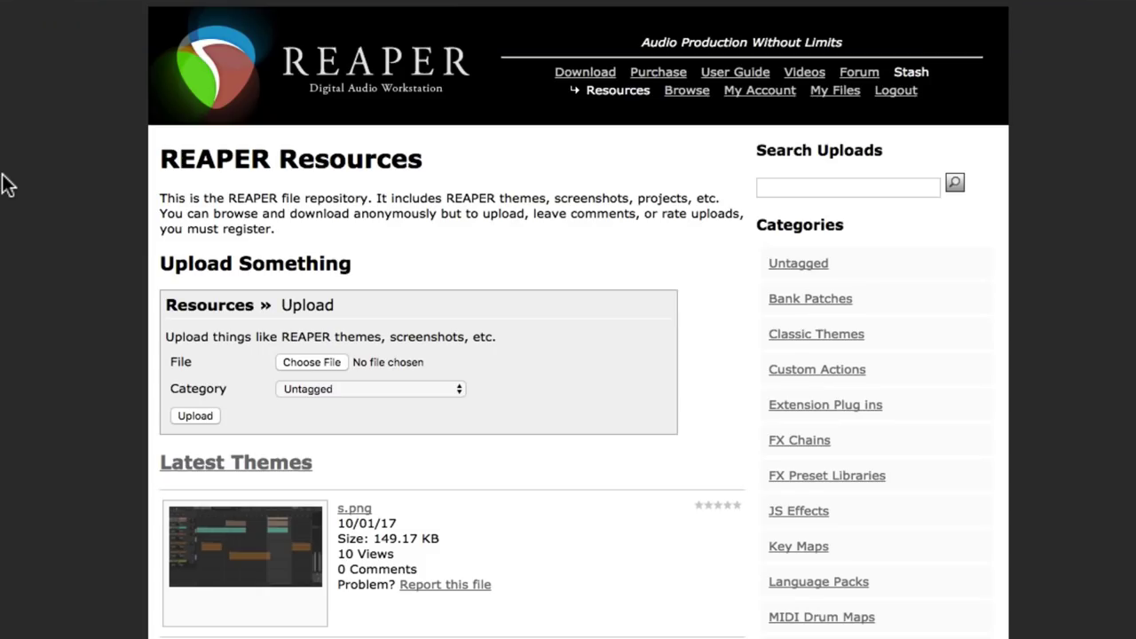
left_click(889, 186)
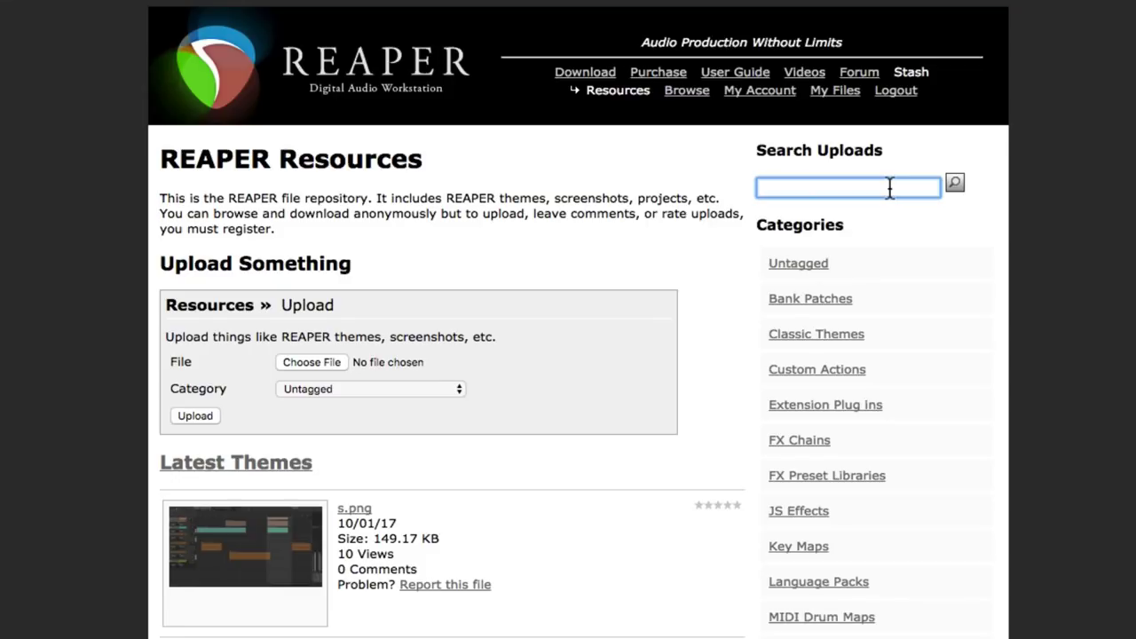
type("first song")
key("Return")
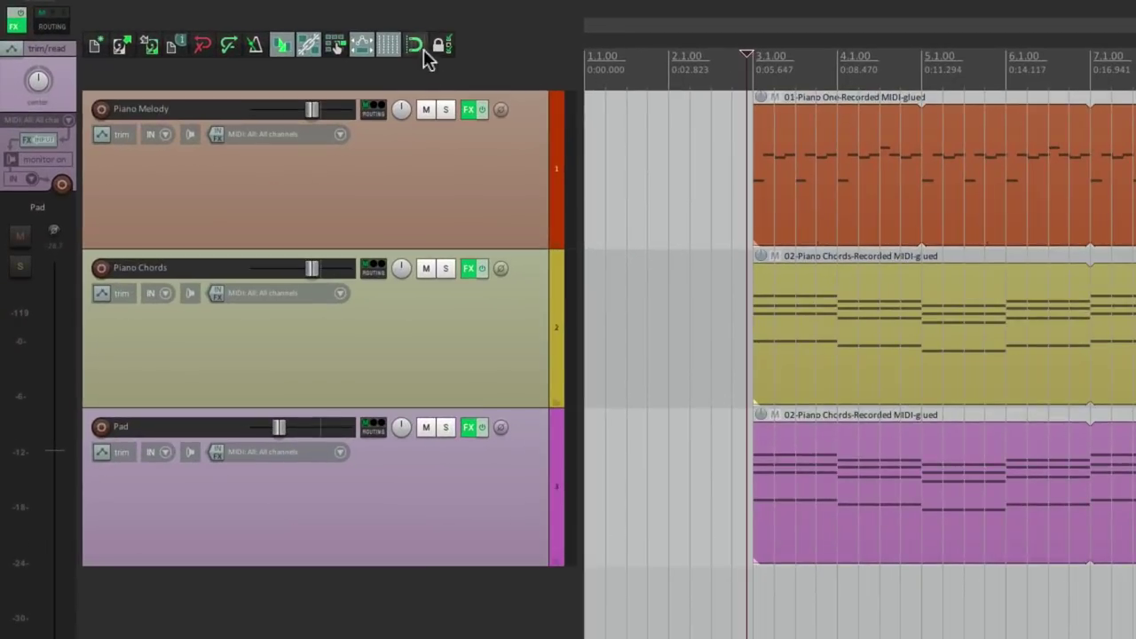
- Insert a new track hosting the VSTi ReaSamplOmatic5000 (Cockos) sampler
mouse_move(229, 7)
left_click(341, 9)
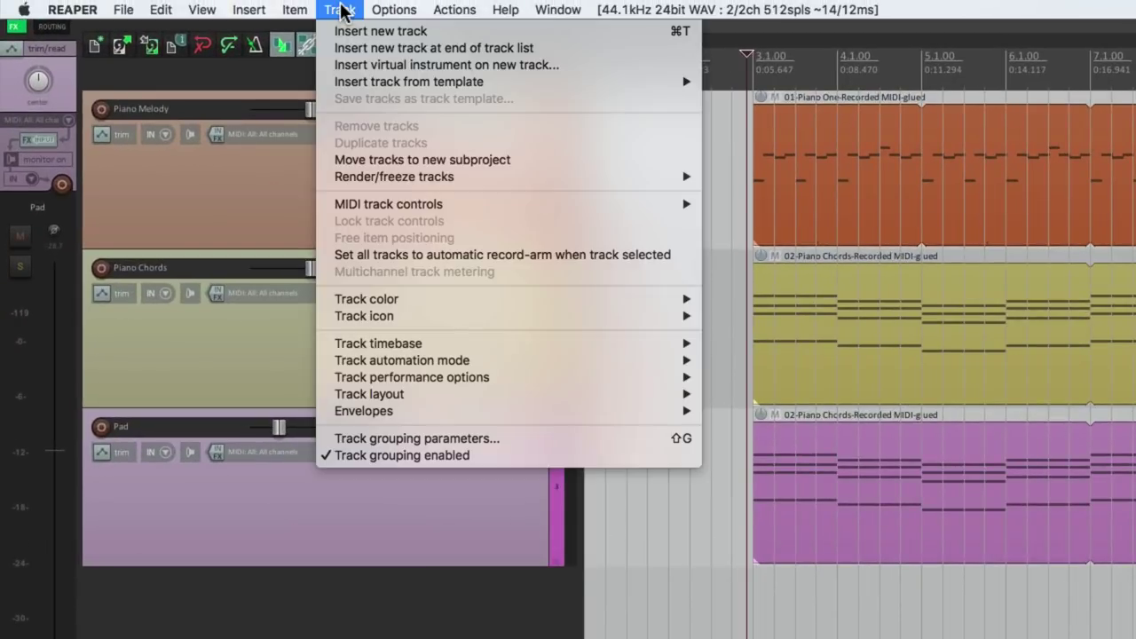
left_click(333, 71)
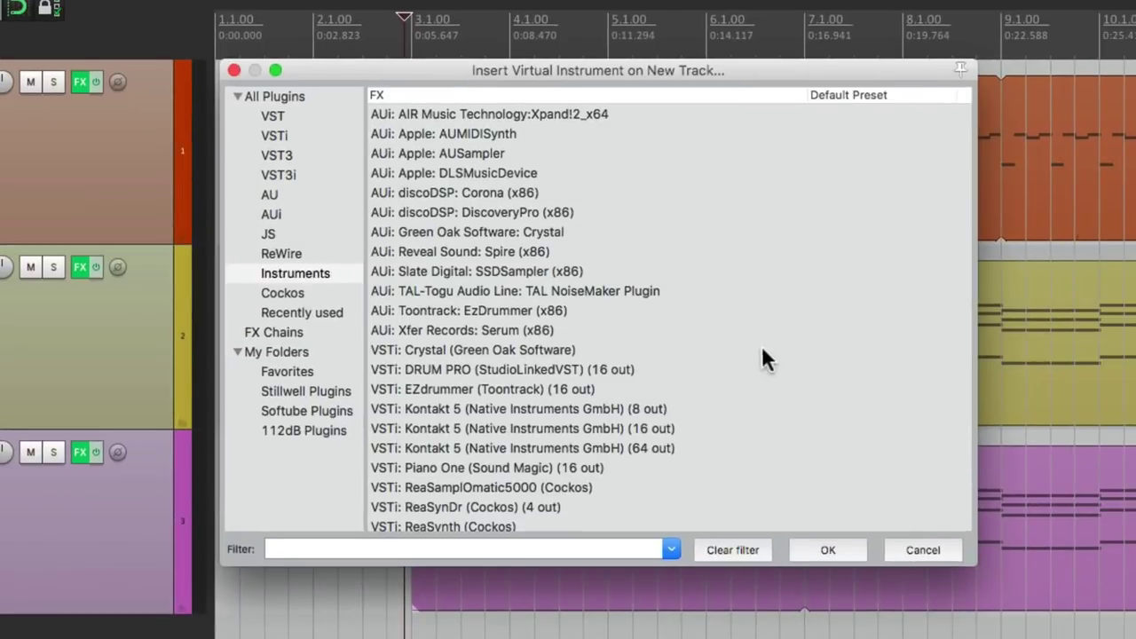
scroll(697, 384, "down", 1)
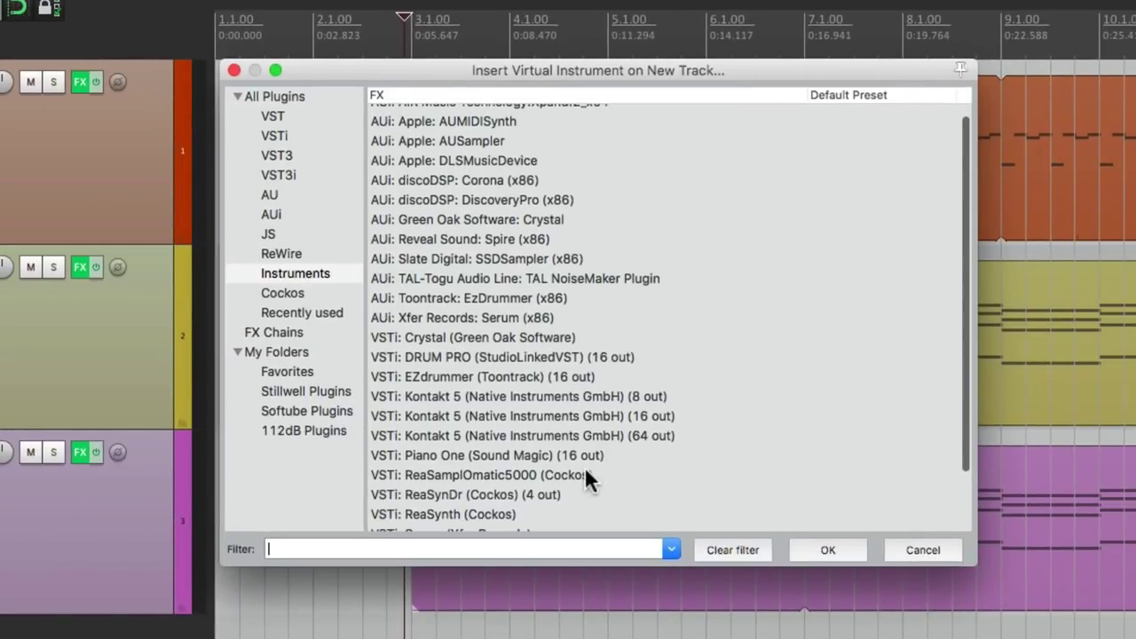
left_click(606, 474)
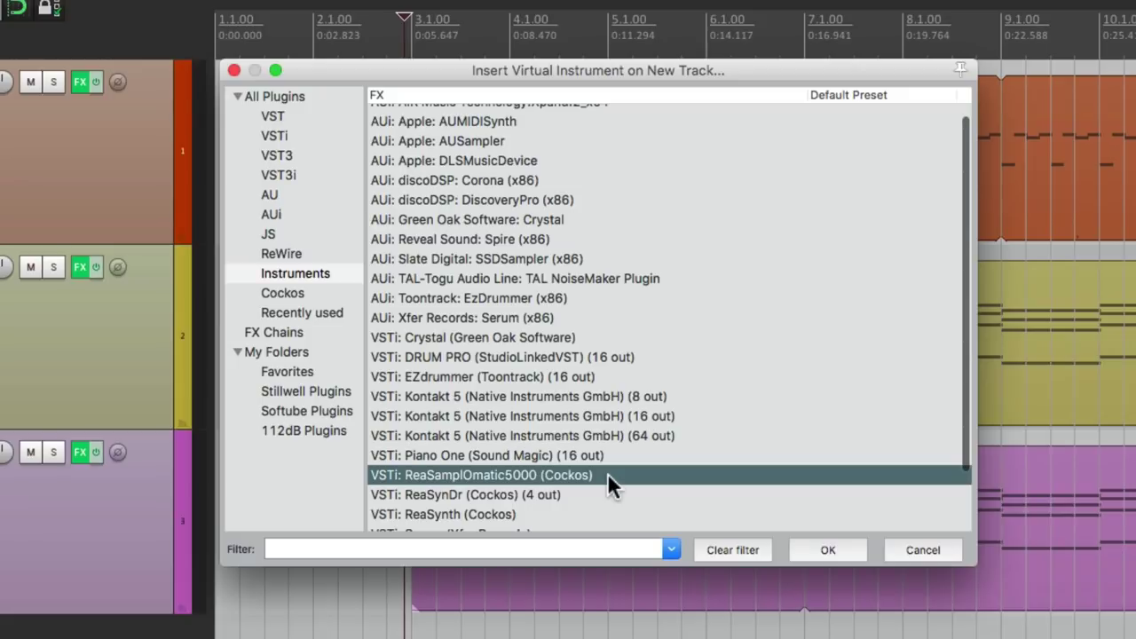
double_click(513, 474)
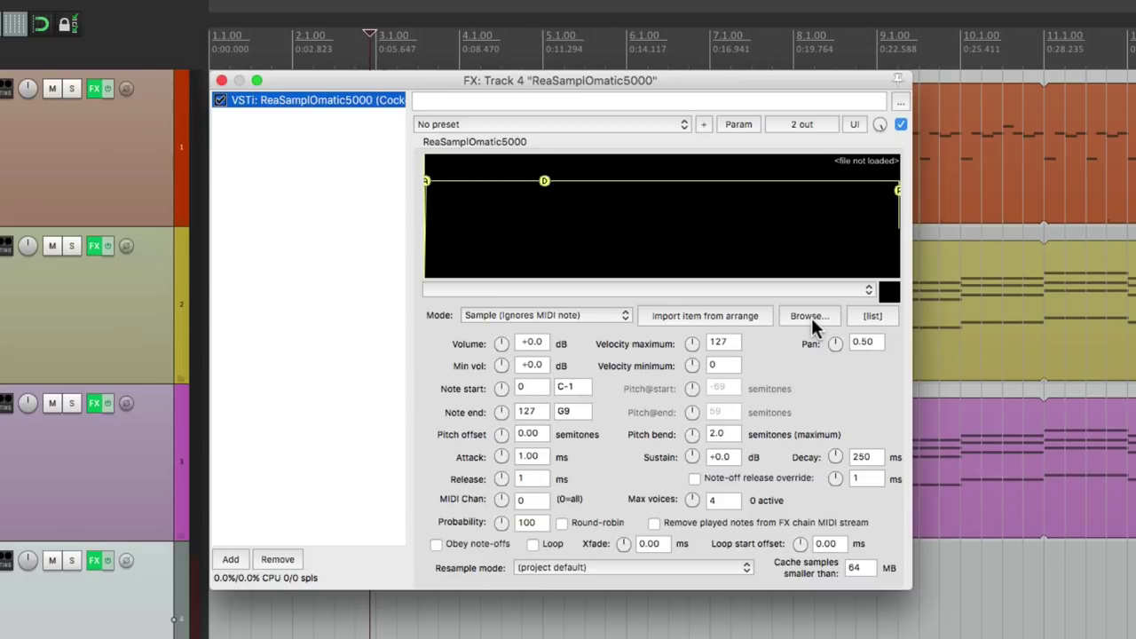
- Load 808 Kick.wav from the Samples folder into track 4's ReaSamplOmatic5000
left_click(809, 315)
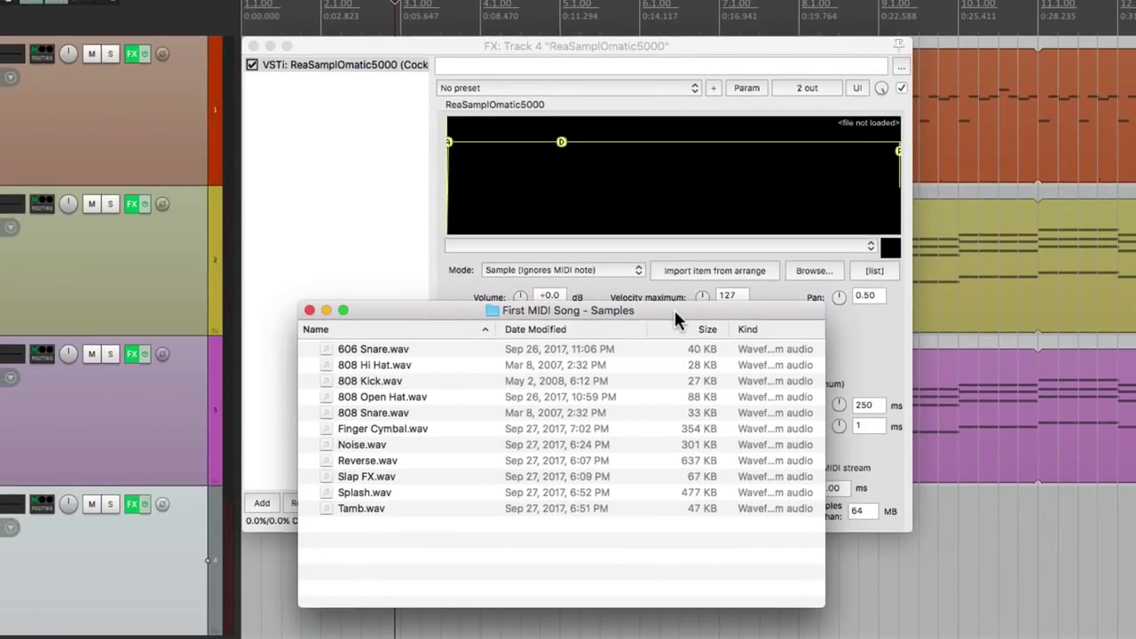
left_click(406, 381)
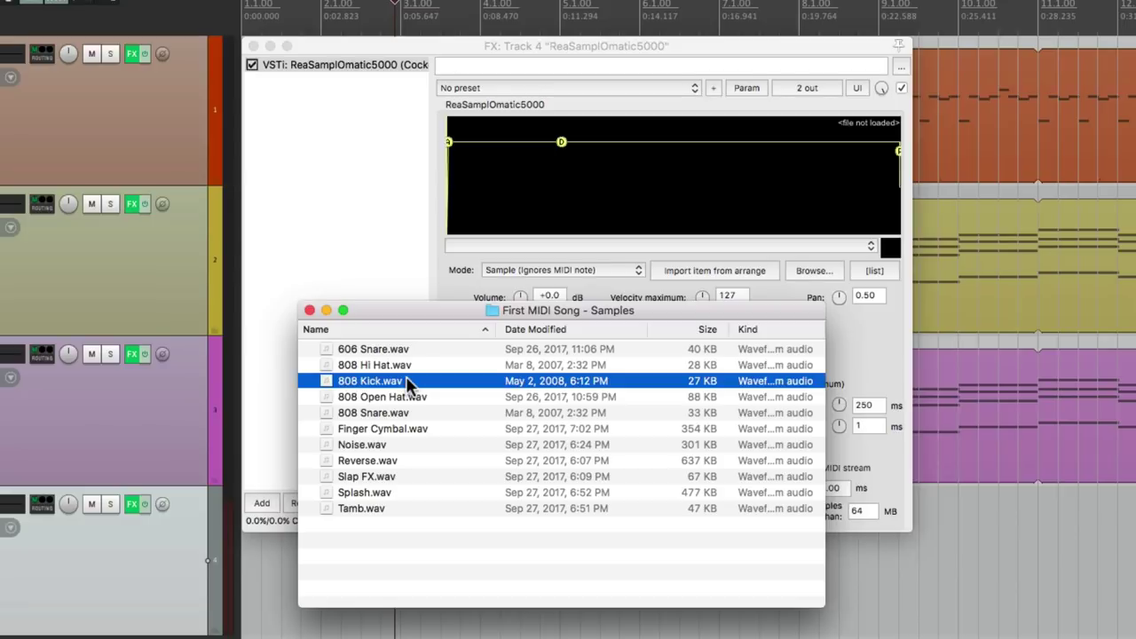
left_click_drag(359, 383, 578, 200)
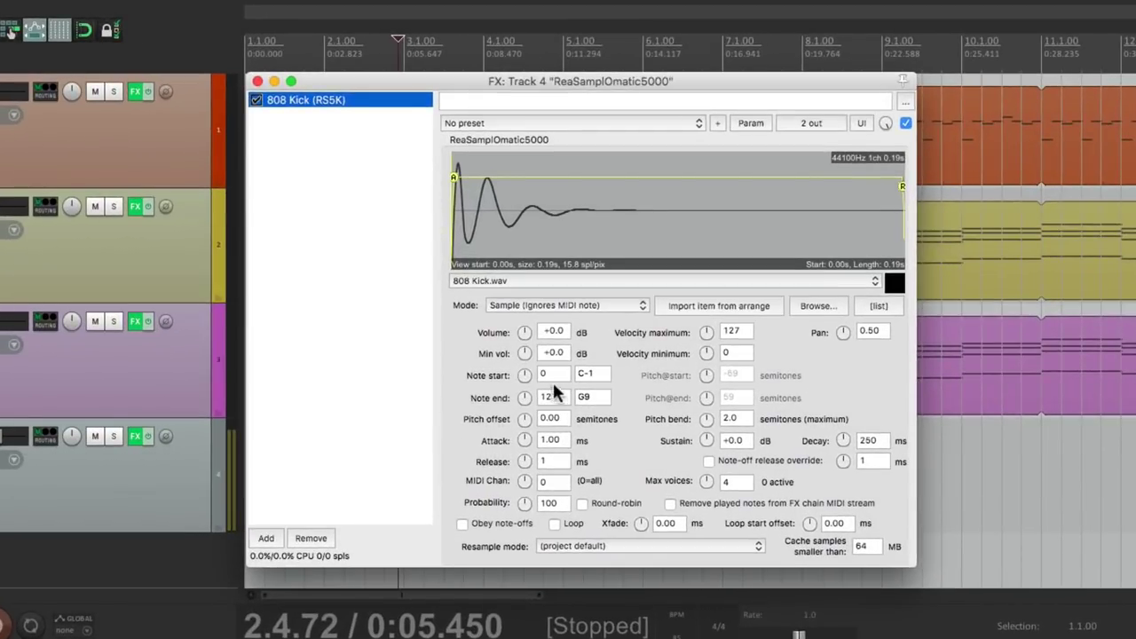
- Set the 808 Kick sampler's note start and note end both to 60 (C4)
left_click(556, 375)
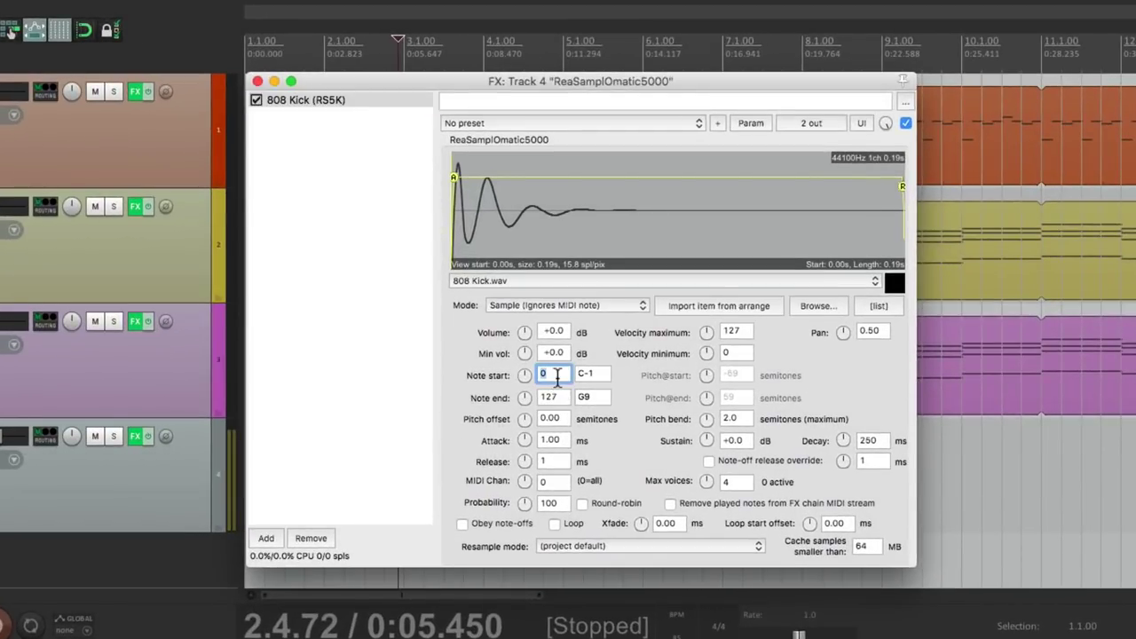
type("60")
key("Return")
double_click(564, 396)
type("60")
key("Return")
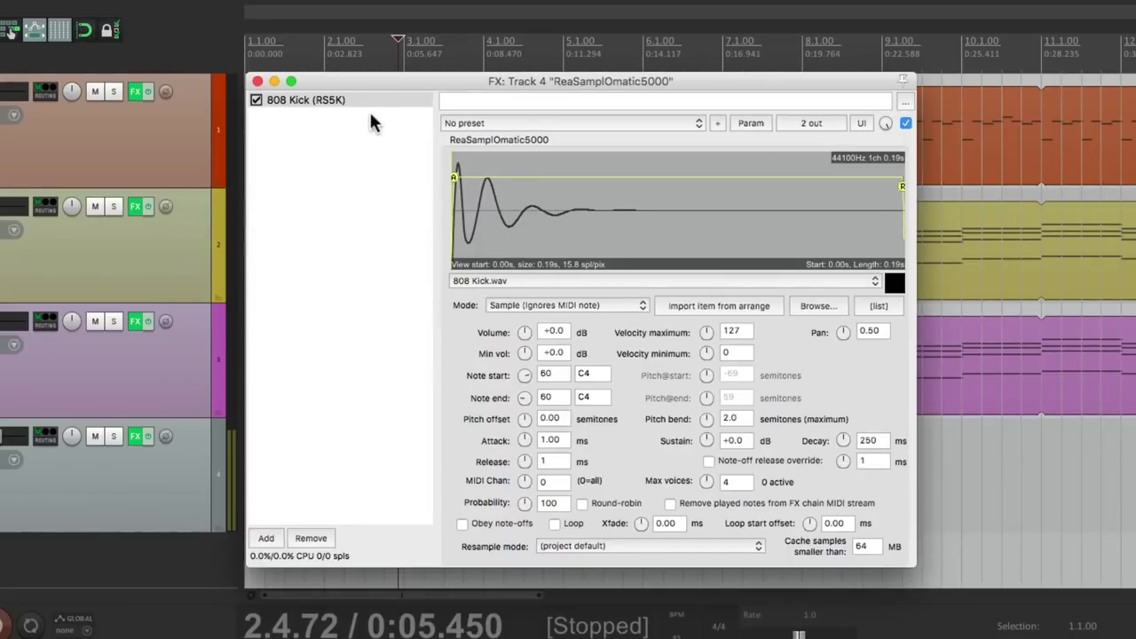
- Duplicate the 808 Kick sampler and load 606 Snare.wav into the copy
left_click(372, 101)
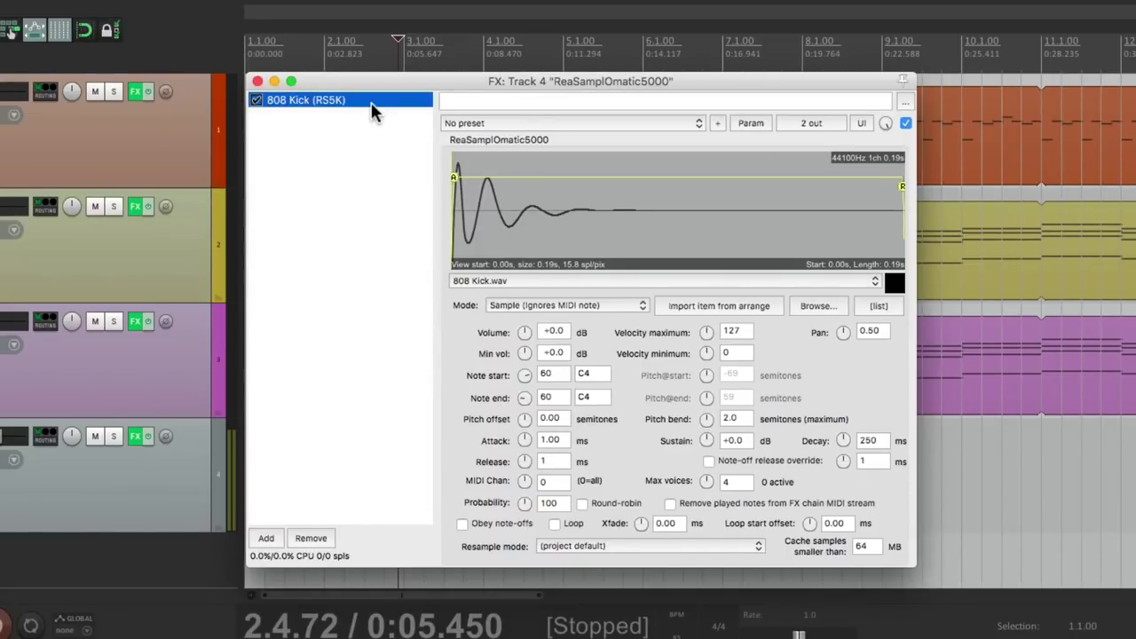
key("super+v")
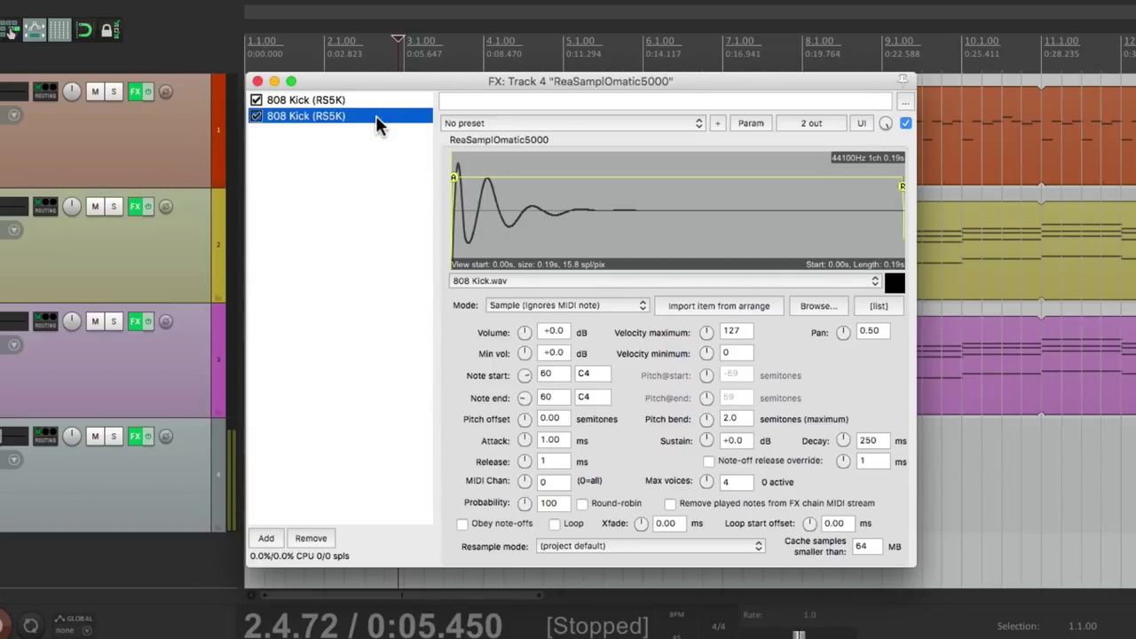
key("super+Tab")
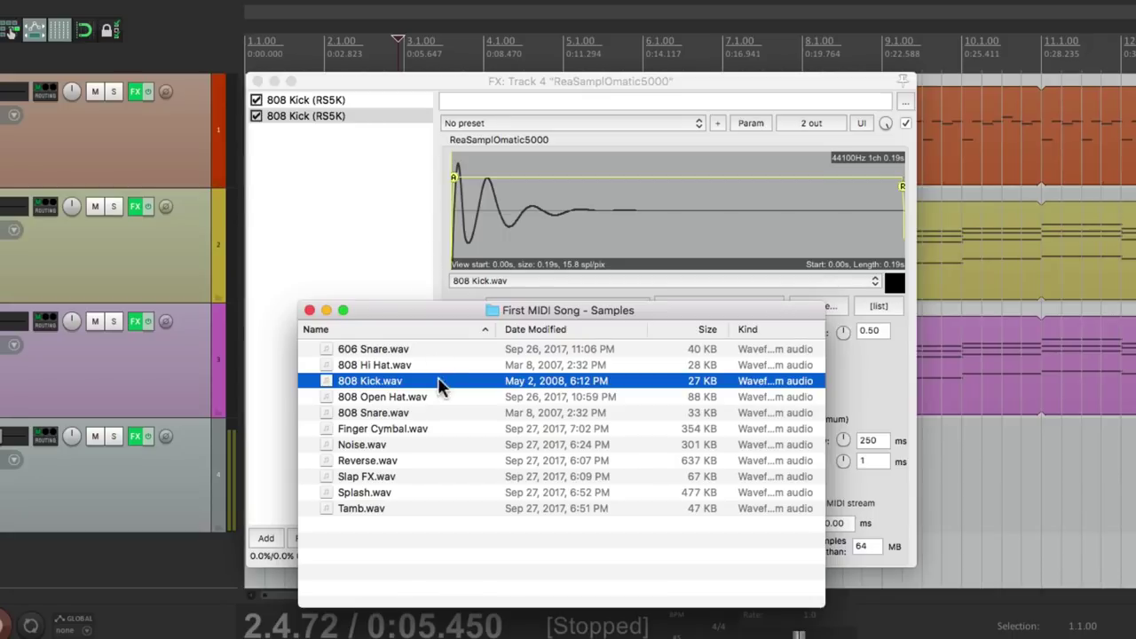
left_click(435, 352)
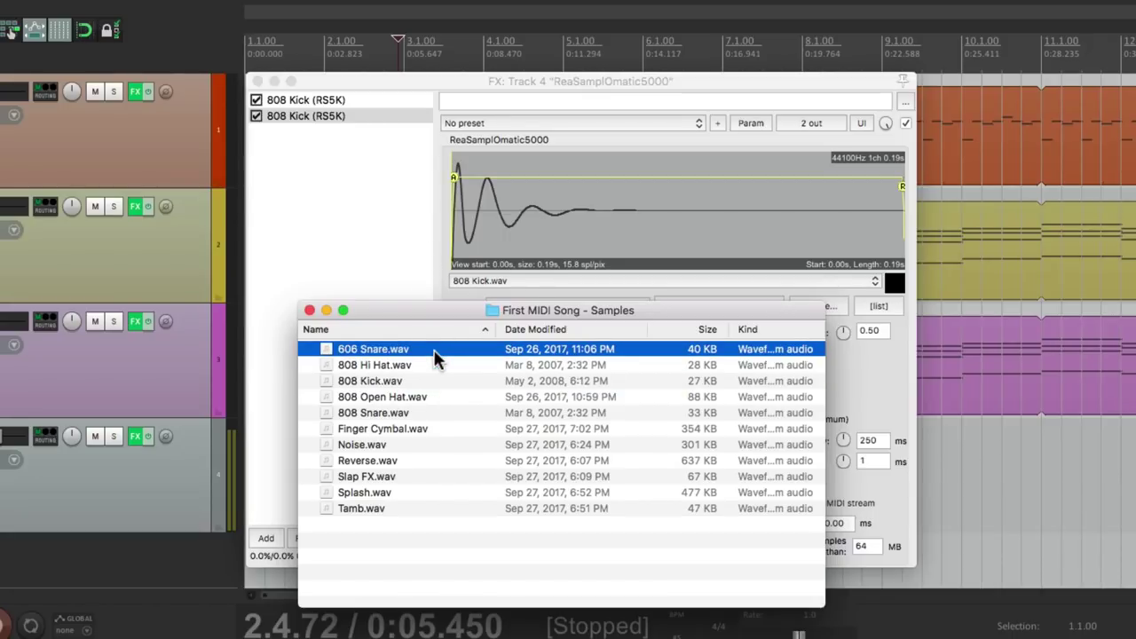
left_click_drag(380, 344, 582, 229)
left_click(371, 246)
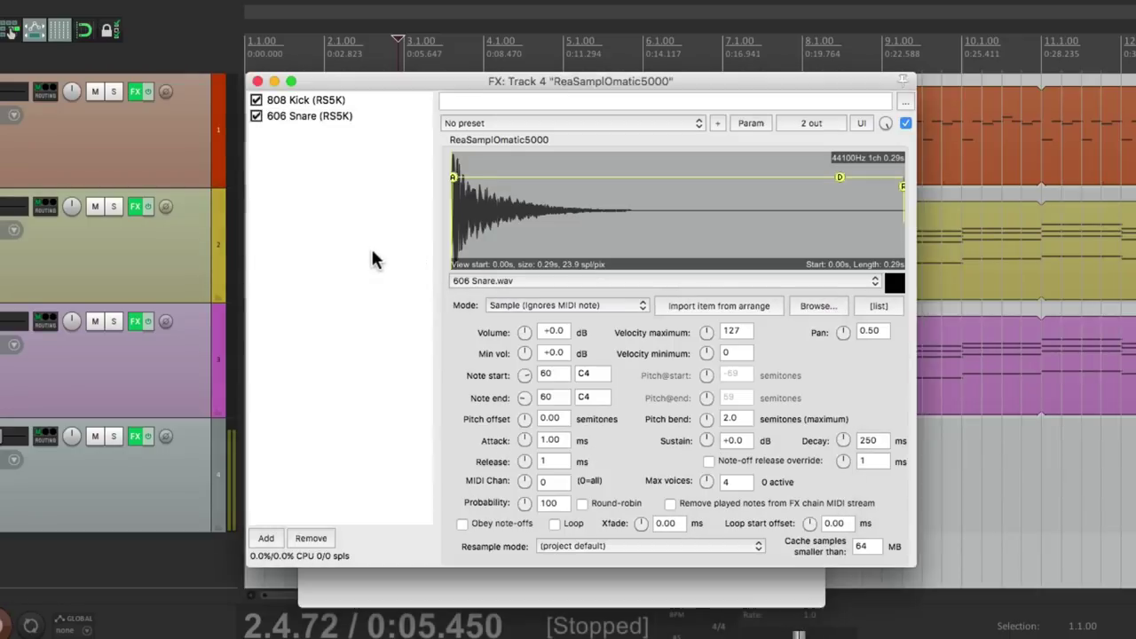
- Set the snare sampler to note 62 (D4) only, with volume at -4.0 dB
double_click(566, 370)
type("62")
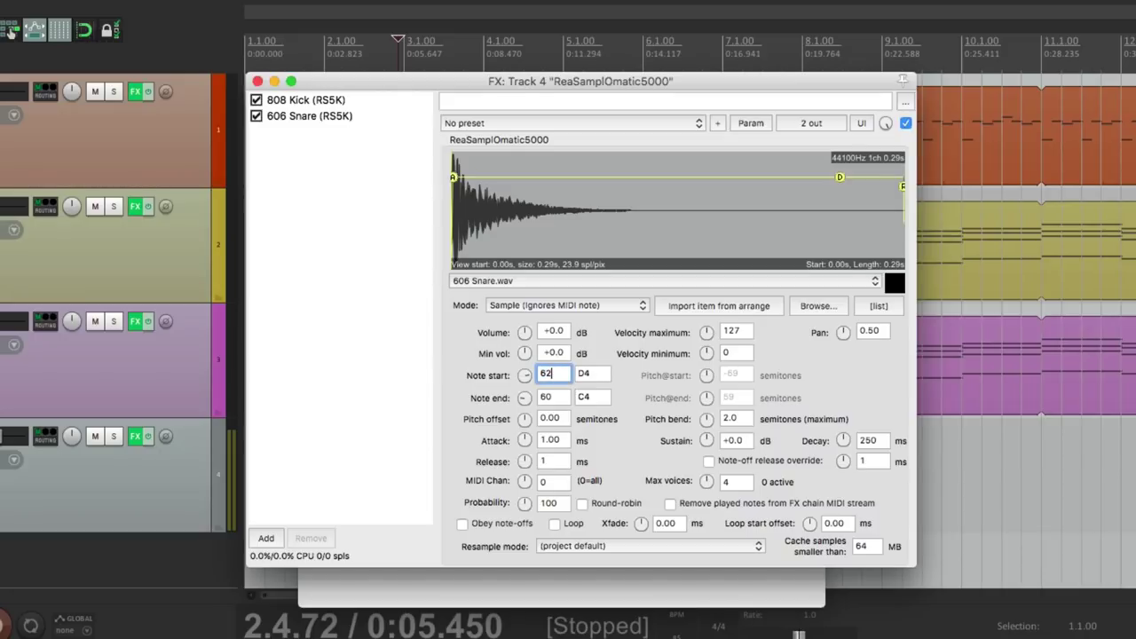
key("Return")
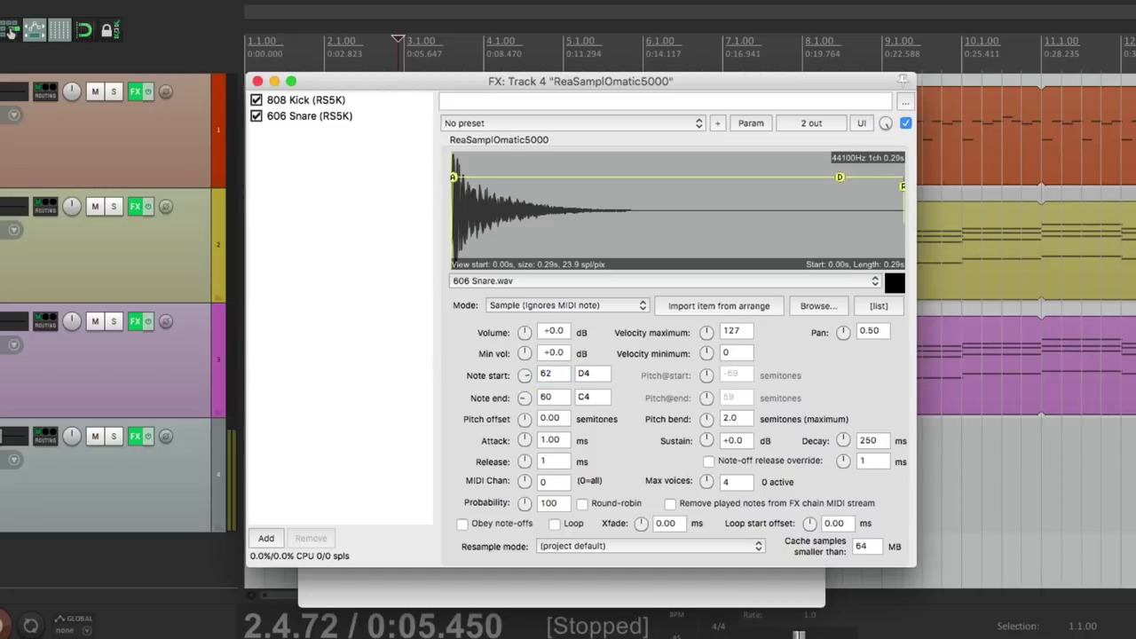
double_click(561, 398)
type("62")
key("Return")
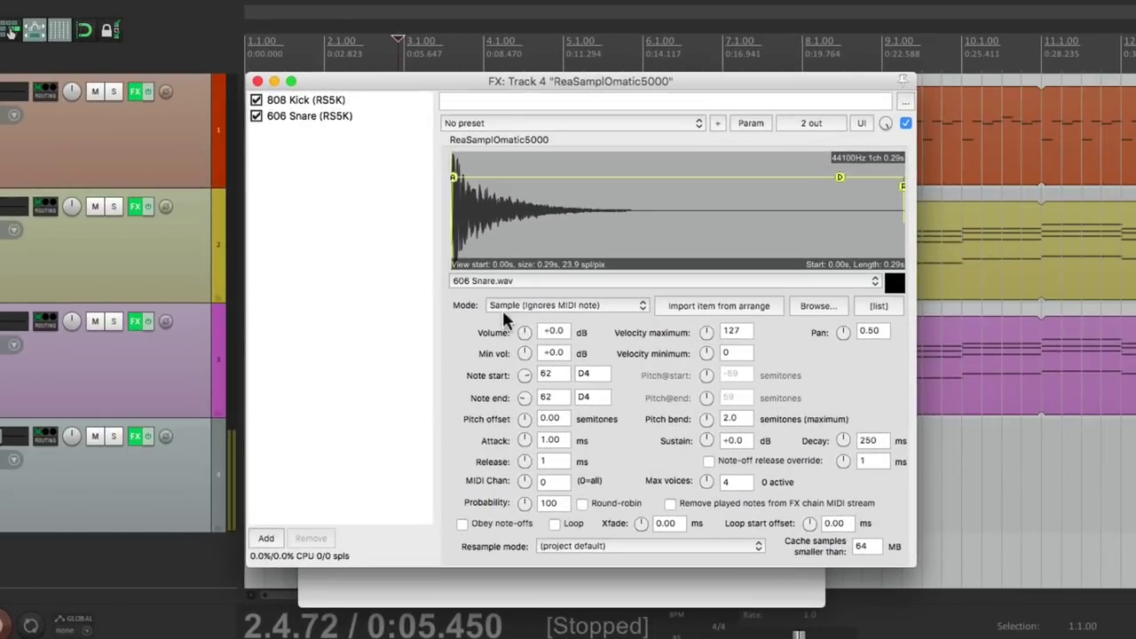
left_click(393, 116)
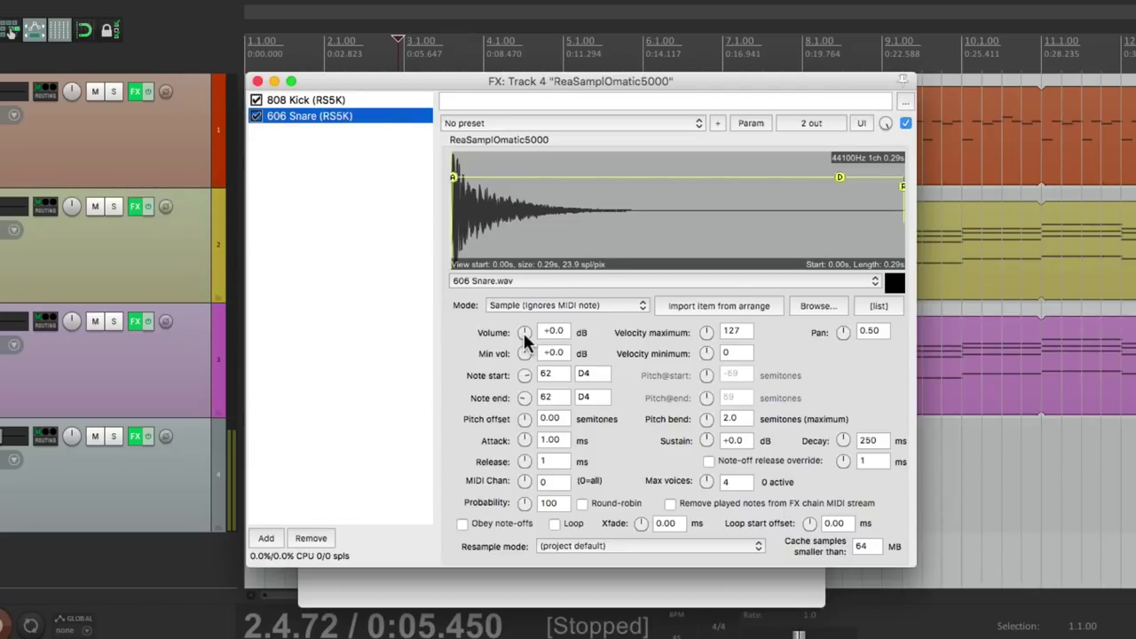
left_click_drag(522, 330, 523, 337)
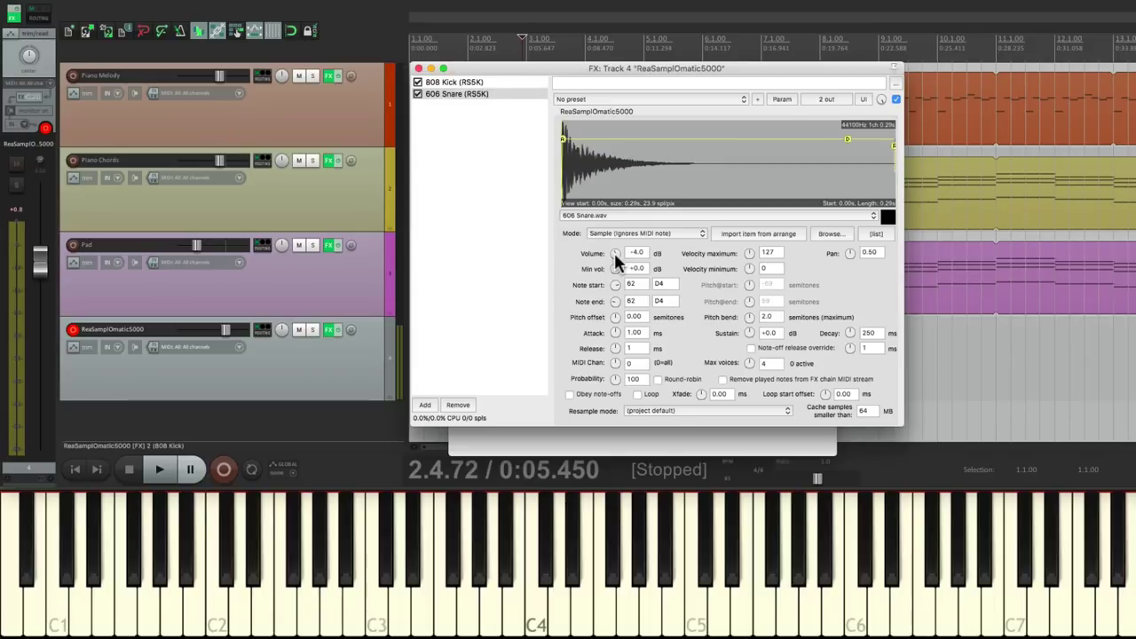
- Rename track 4 to 'Kick & Snare'
key("Escape")
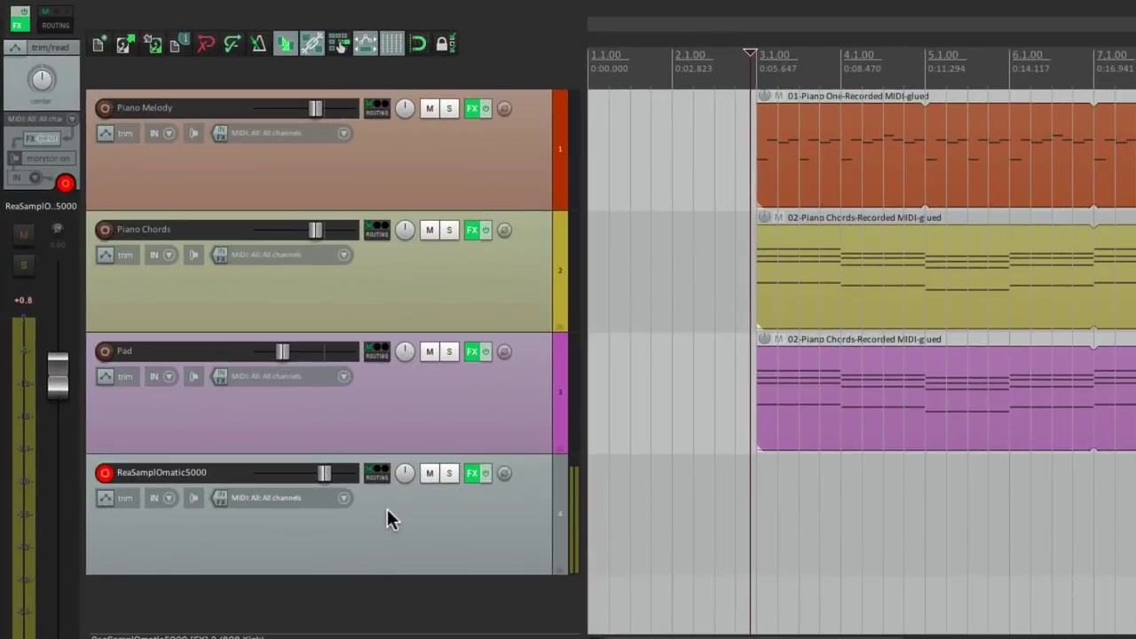
double_click(190, 471)
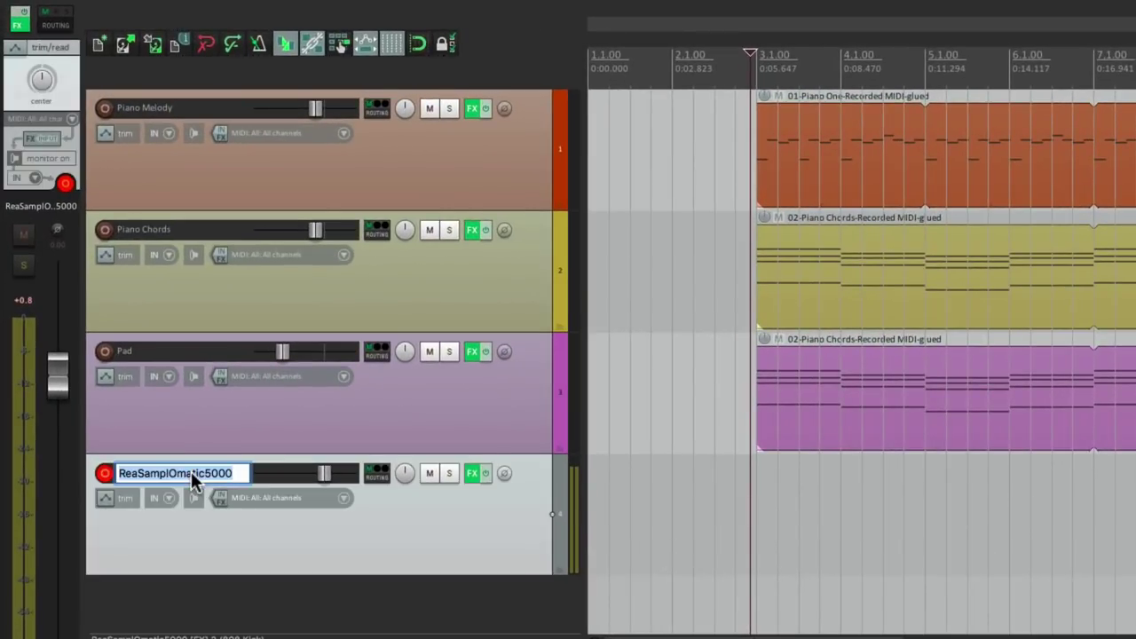
type("Kick & Snare")
key("Return")
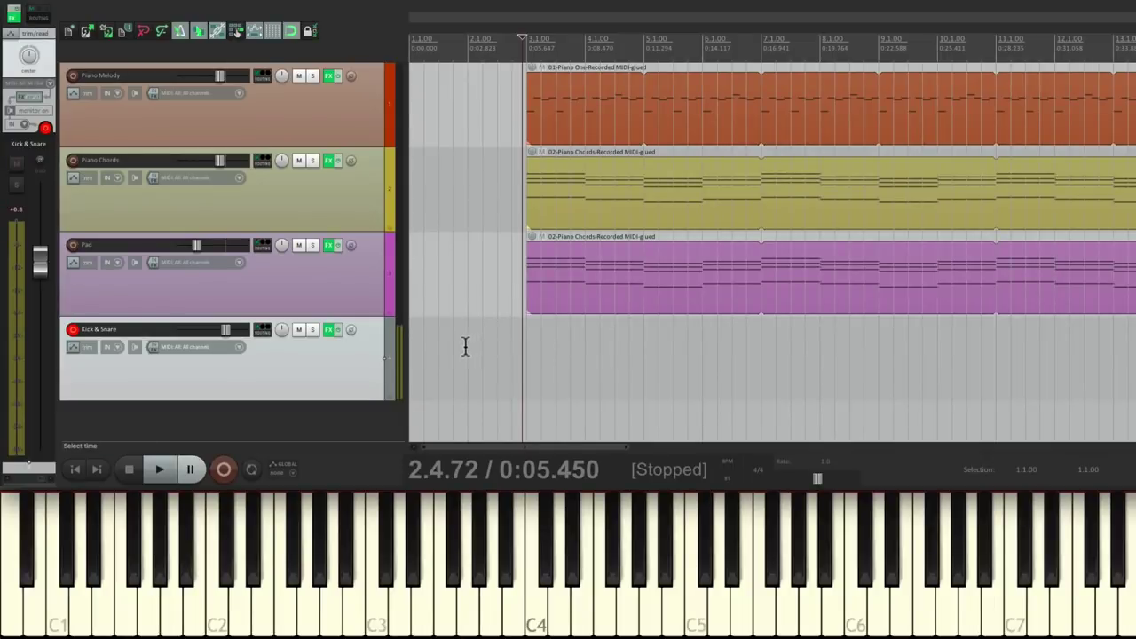
- Record a kick-and-snare MIDI take on the track starting at bar 2
left_click(465, 346)
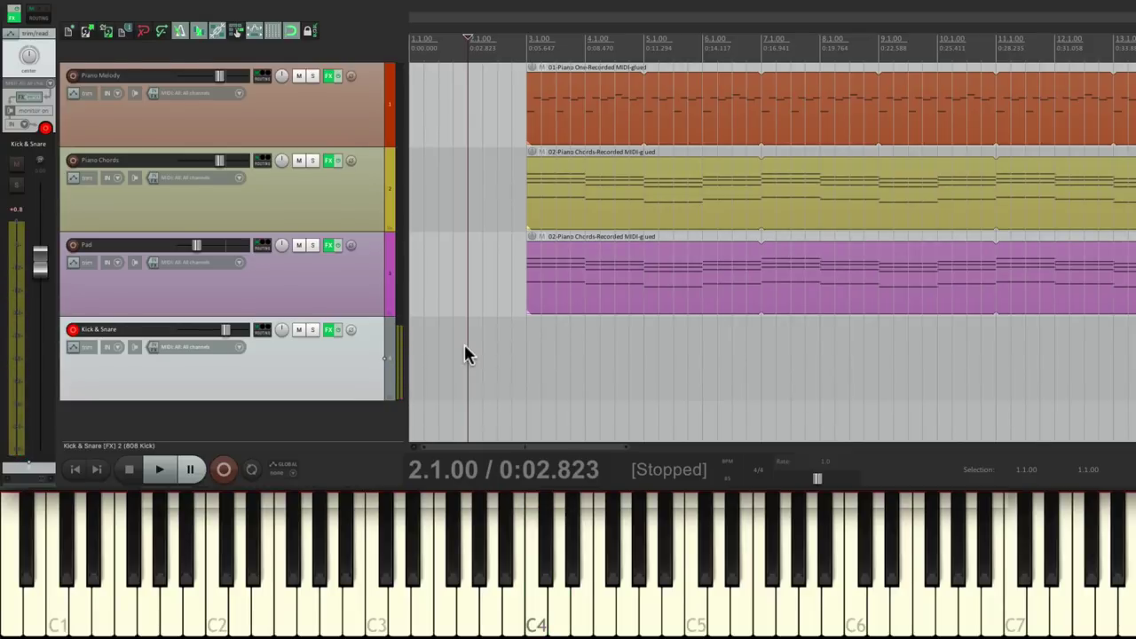
key("ctrl+r")
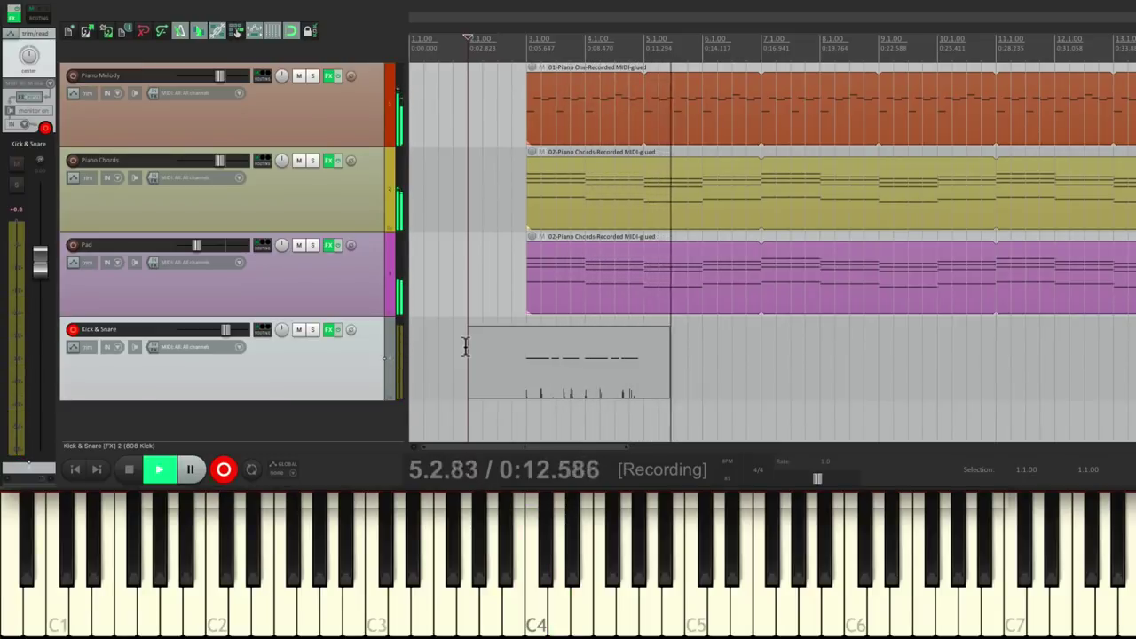
key("space")
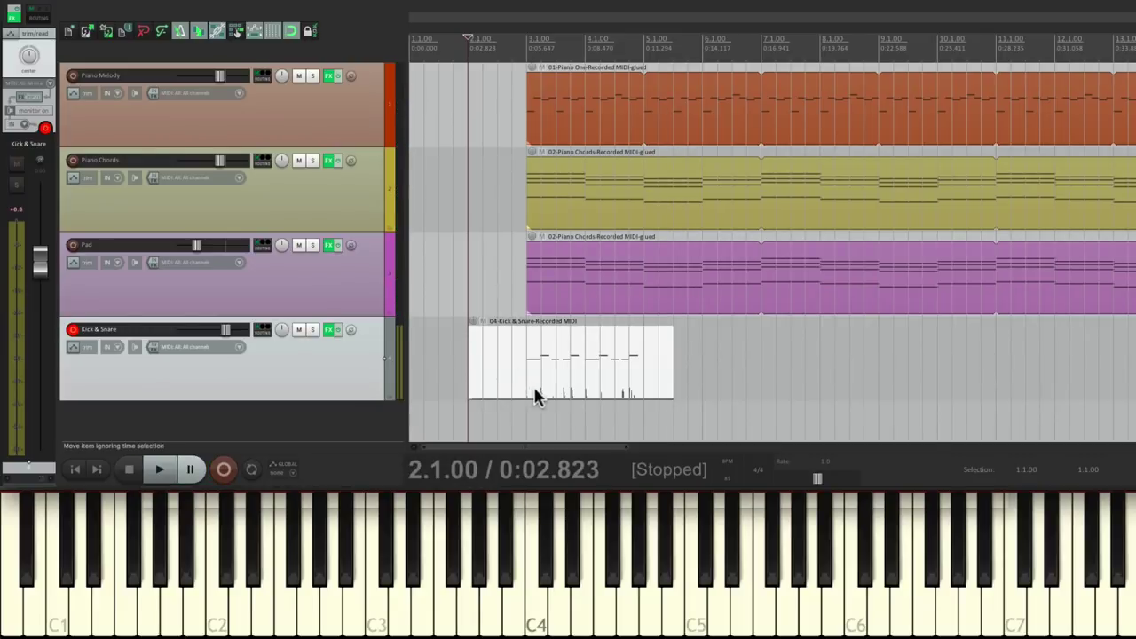
left_click(557, 345)
- Quantize the Kick & Snare take's note positions to the 1/16 grid
double_click(560, 348)
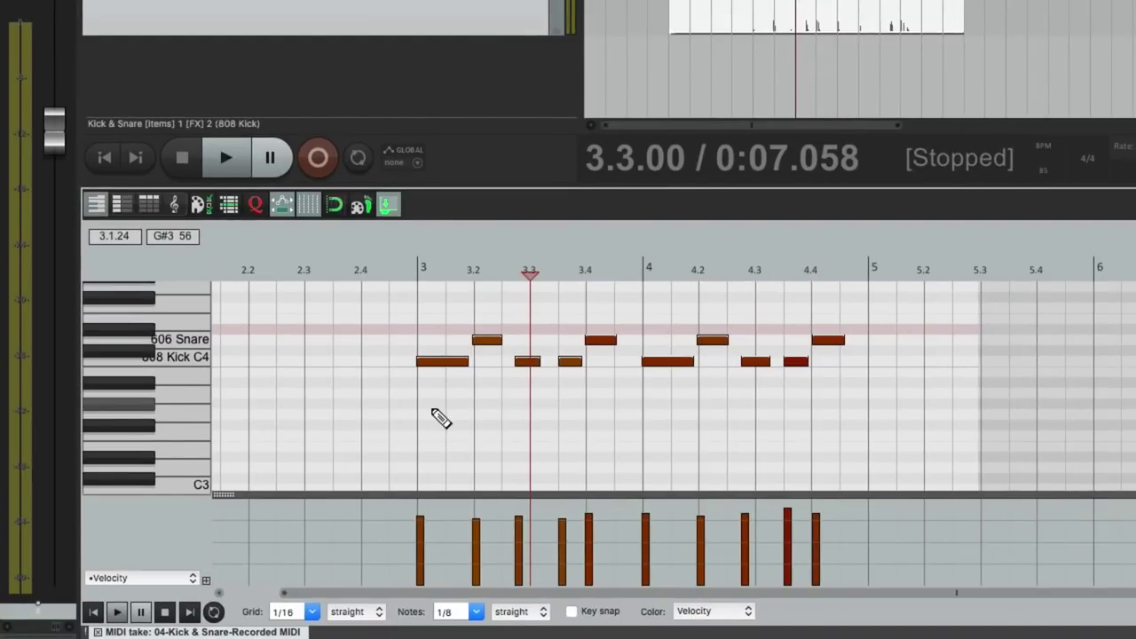
left_click(313, 612)
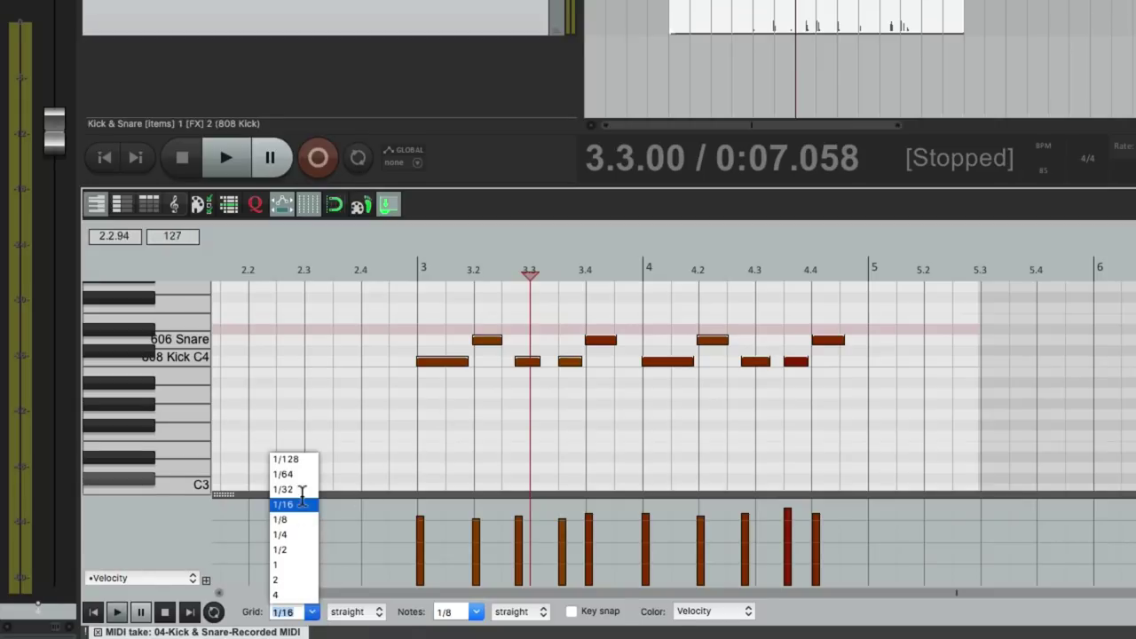
left_click(396, 480)
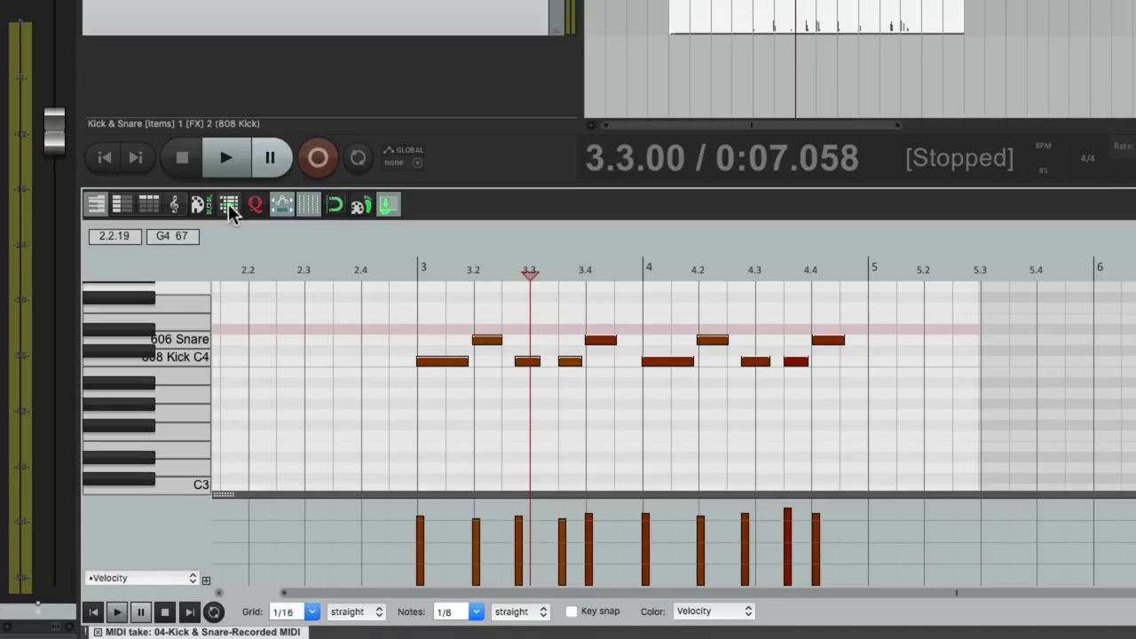
left_click(255, 204)
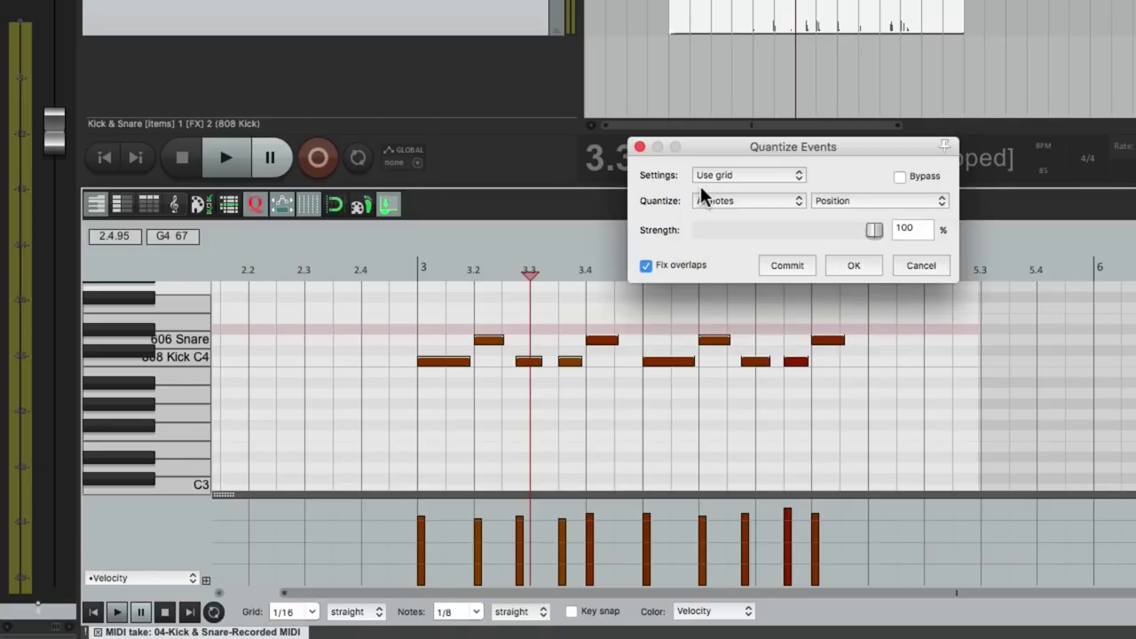
left_click(868, 202)
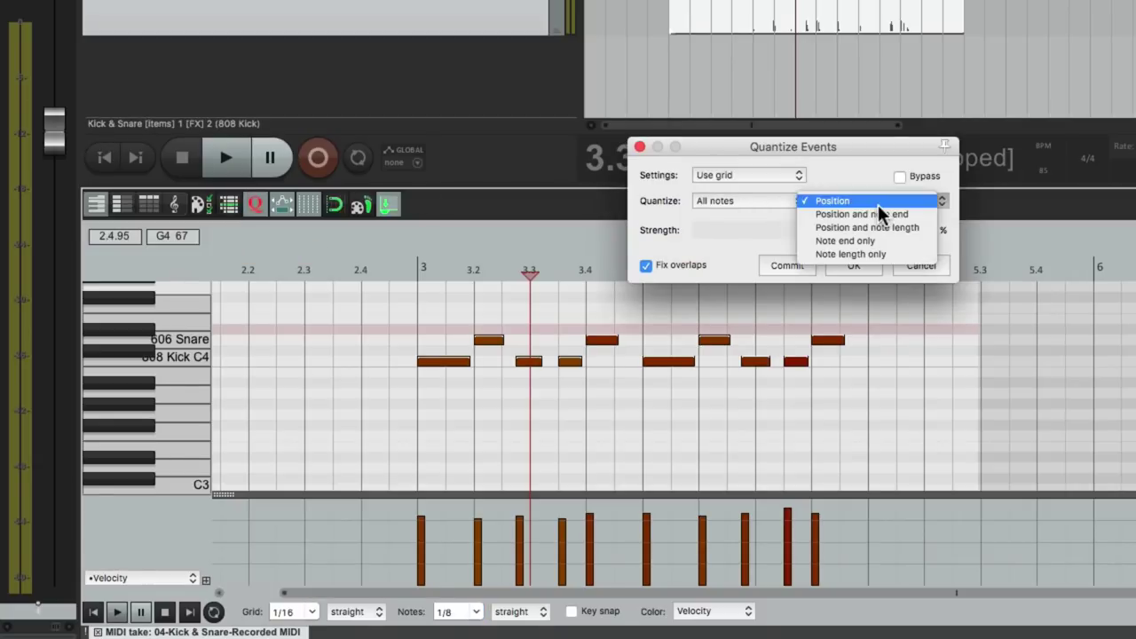
left_click(923, 220)
left_click(898, 202)
left_click(888, 188)
left_click(865, 265)
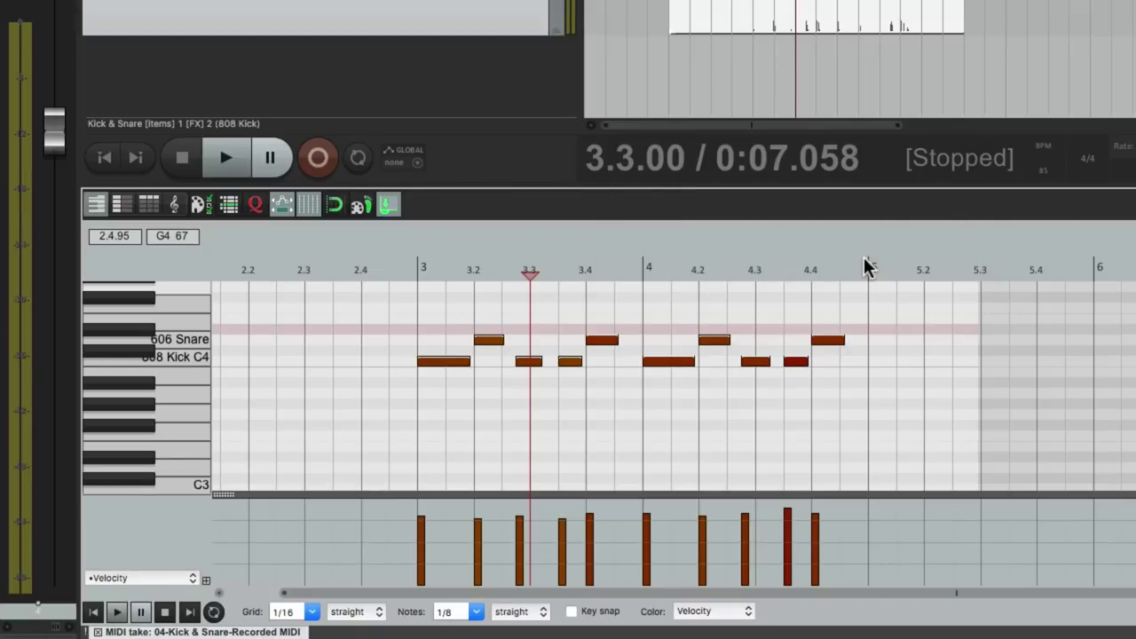
- Play back the quantized beat from just before bar 3
left_click(413, 269)
key("space")
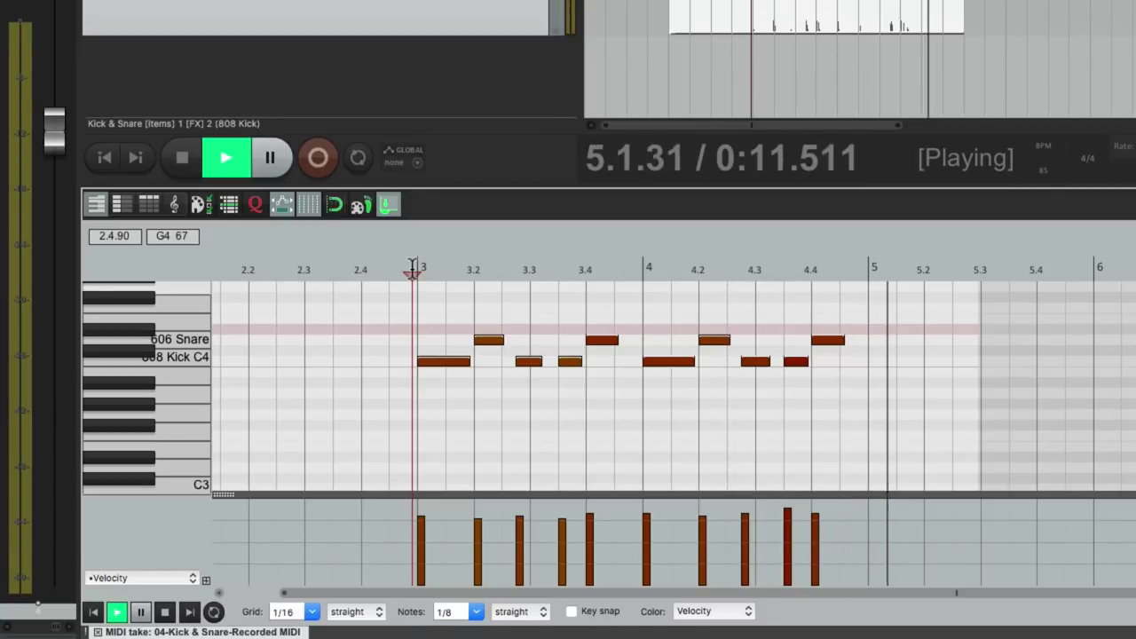
key("space")
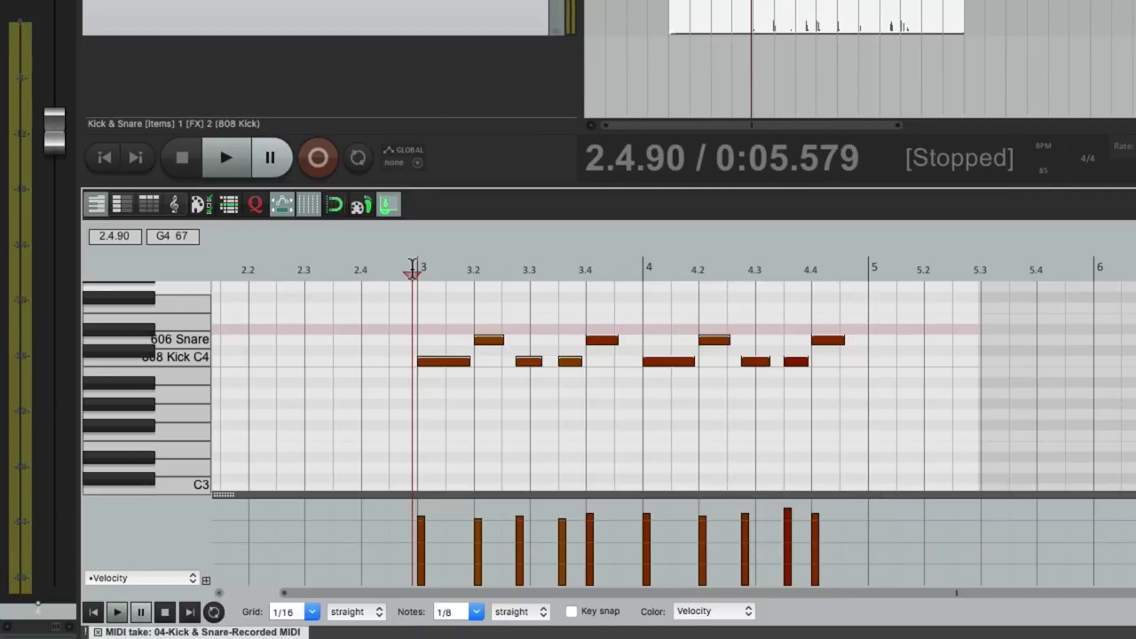
- Trim the Kick & Snare take to start at bar 3, shorten it to loop length, and glue it
left_click(98, 632)
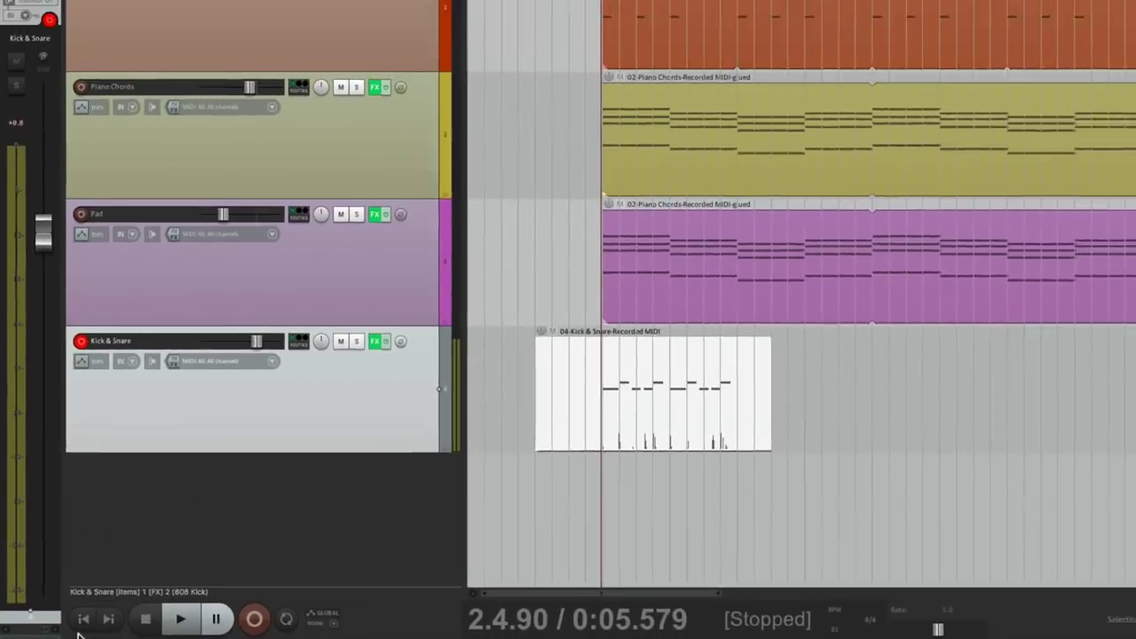
scroll(564, 401, "up", 3)
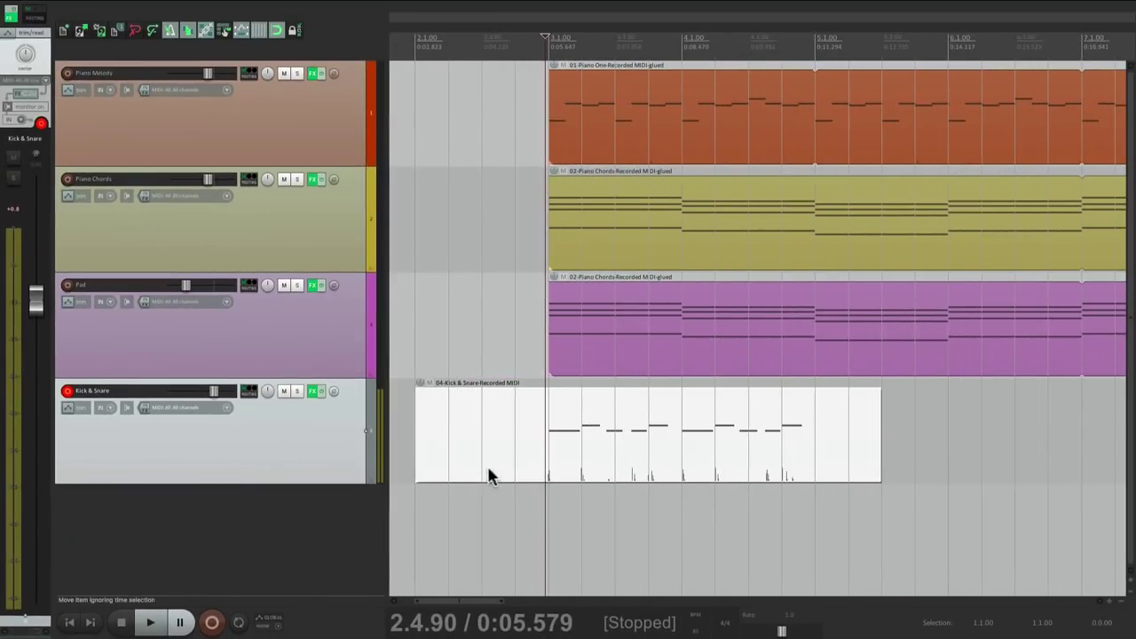
left_click_drag(417, 452, 550, 435)
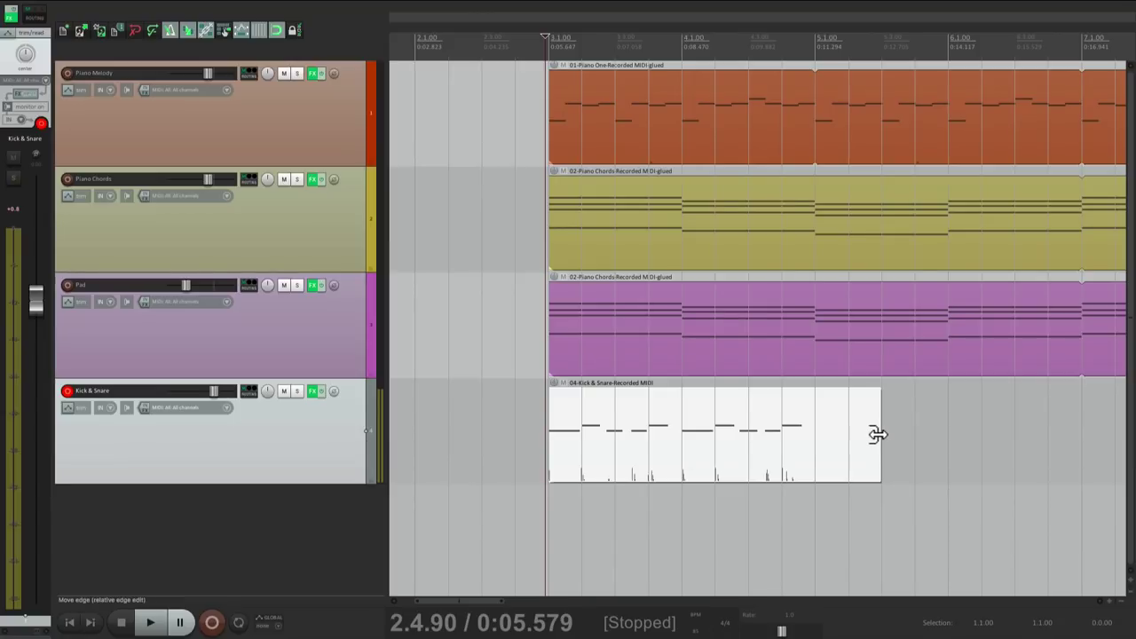
left_click_drag(878, 435, 808, 452)
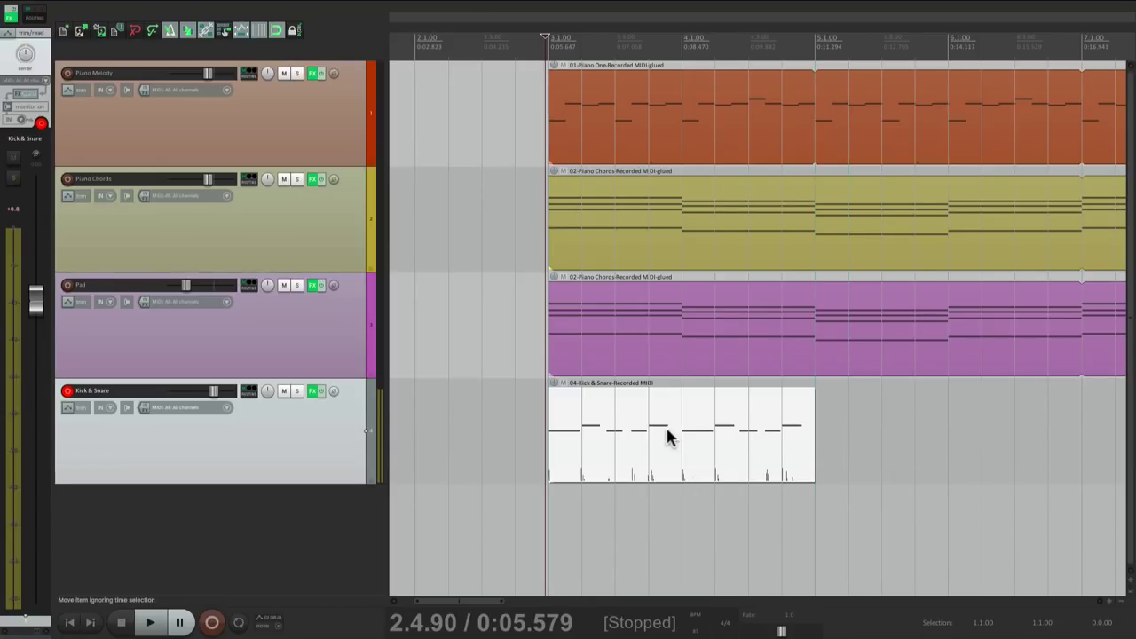
right_click(667, 427)
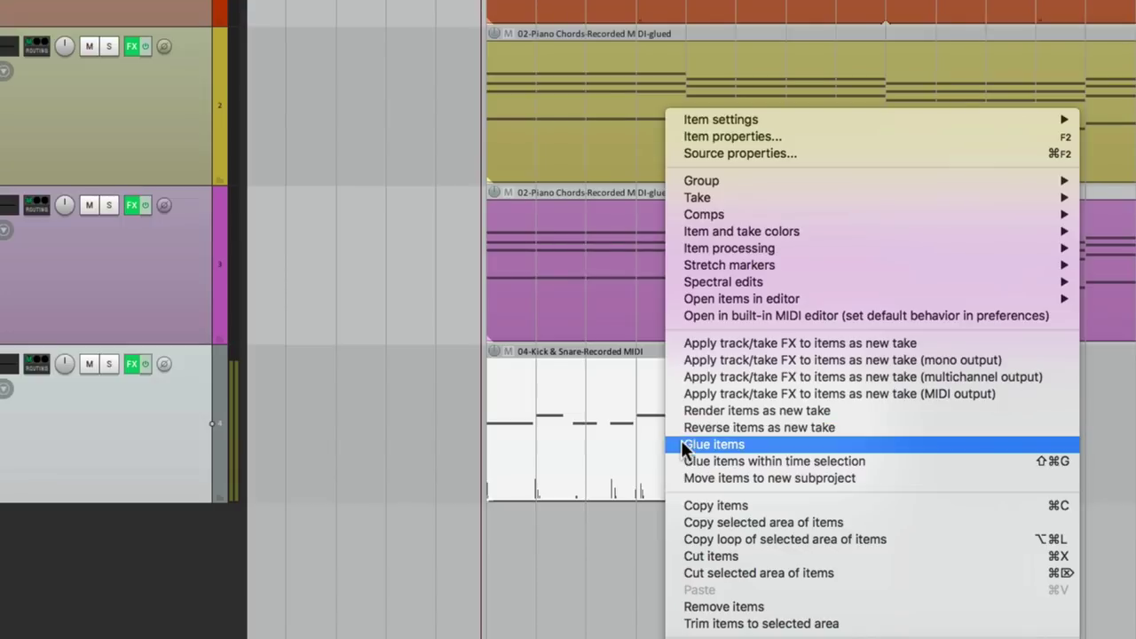
left_click(681, 443)
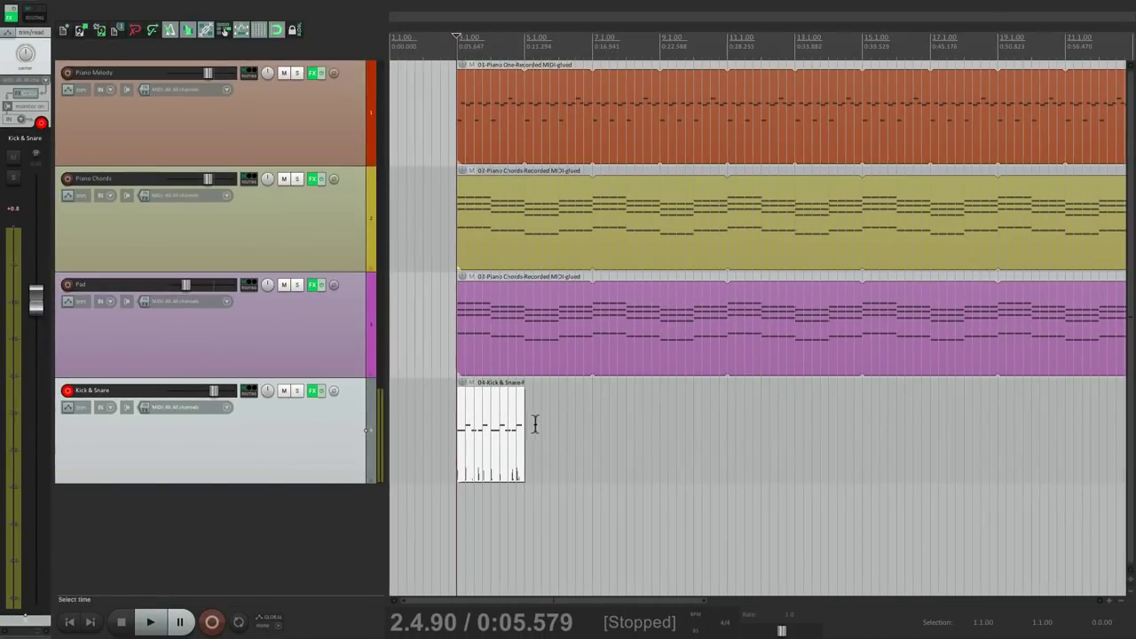
- Loop the glued beat across the whole song and play it with the other tracks
left_click_drag(526, 424, 865, 431)
scroll(692, 415, "up", 5)
key("space")
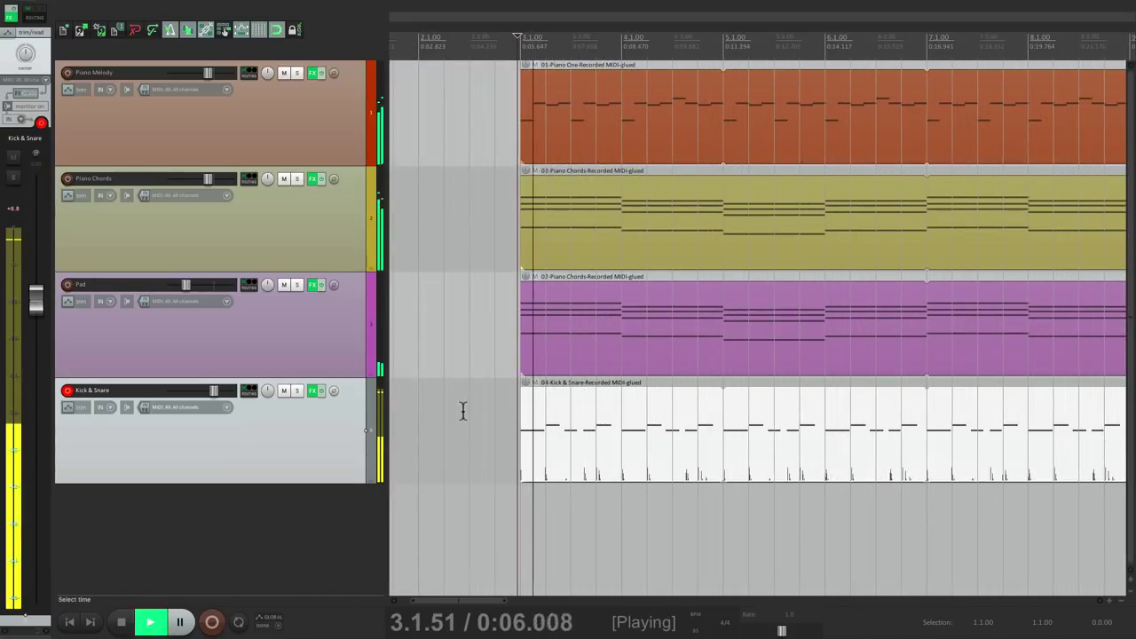
left_click(549, 410, "ctrl")
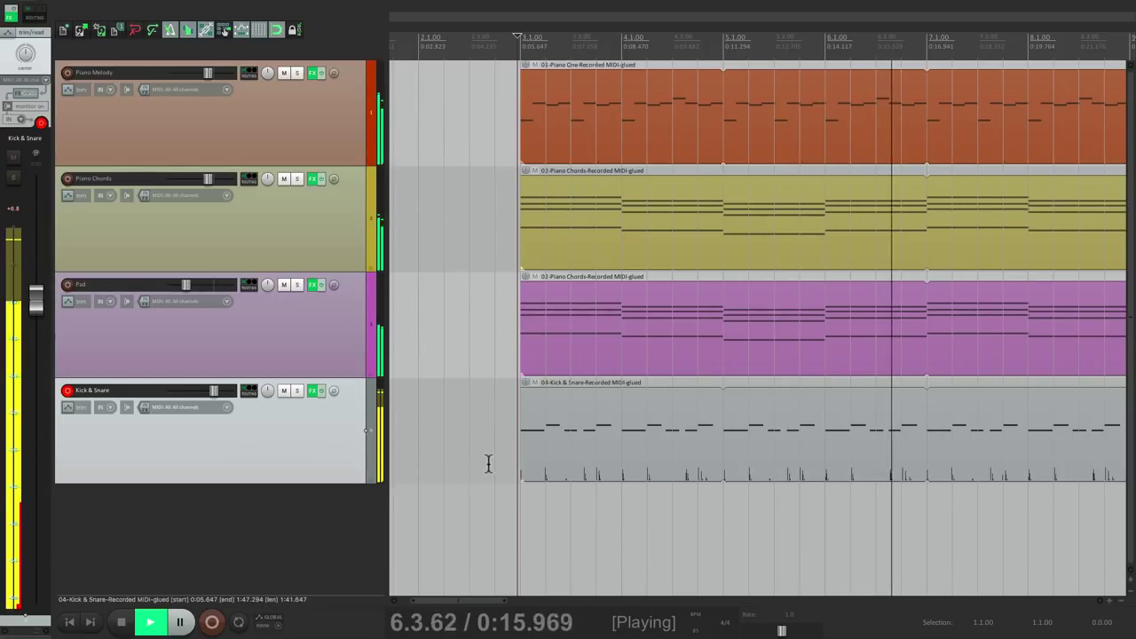
key("space")
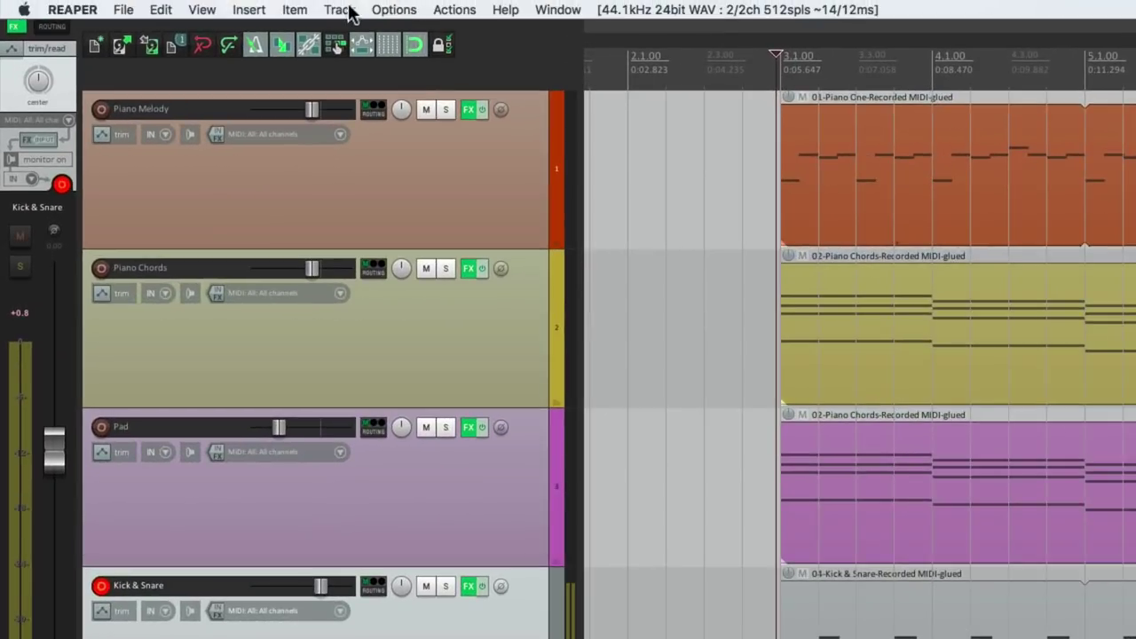
- Insert a new track with VSTi ReaSamplOmatic5000 and rename it 'Hi Hat'
left_click(228, 8)
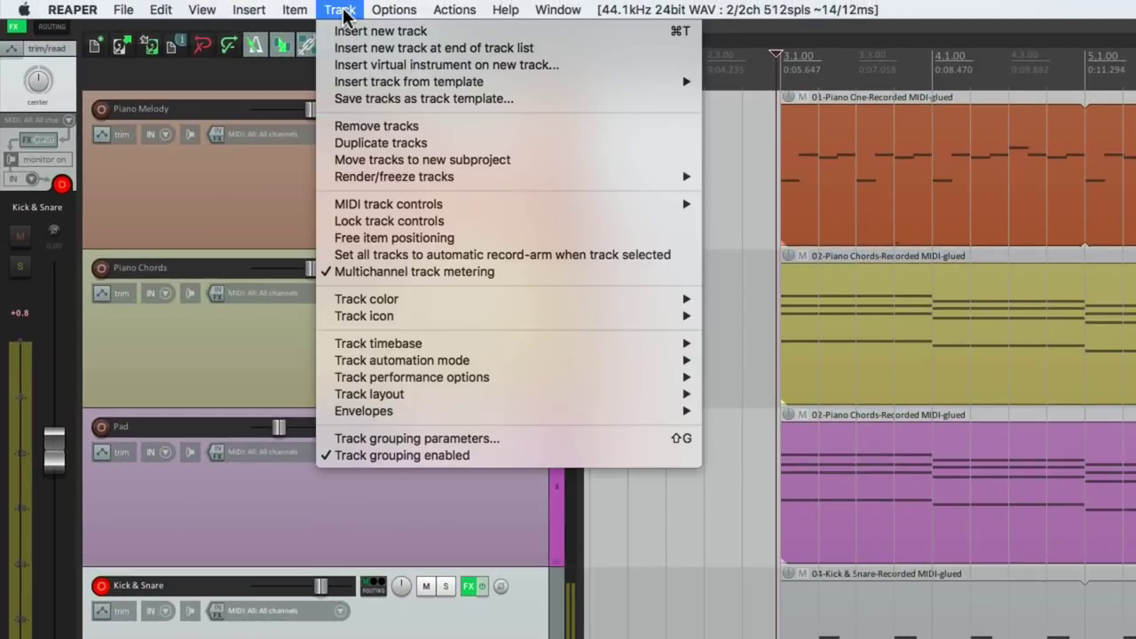
left_click(328, 70)
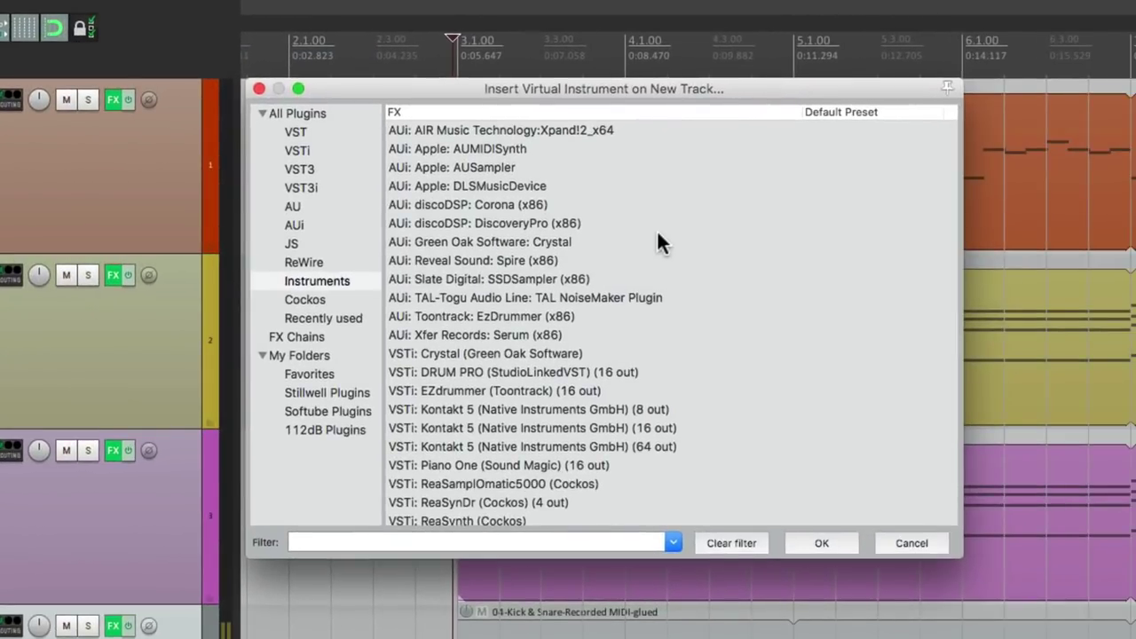
scroll(658, 232, "down", 1)
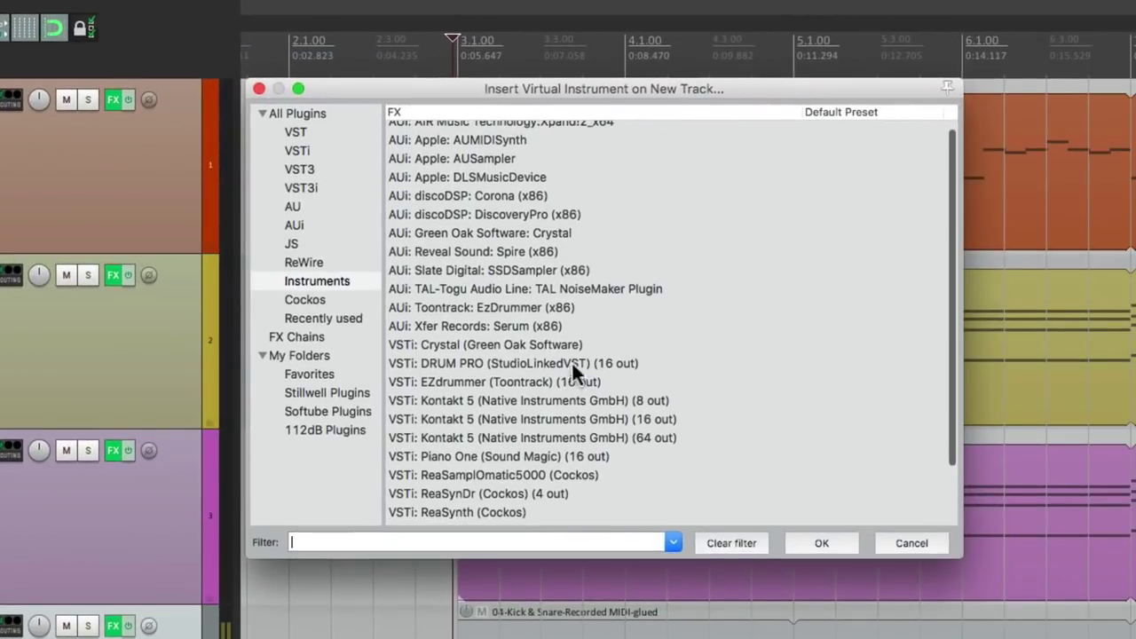
left_click(583, 476)
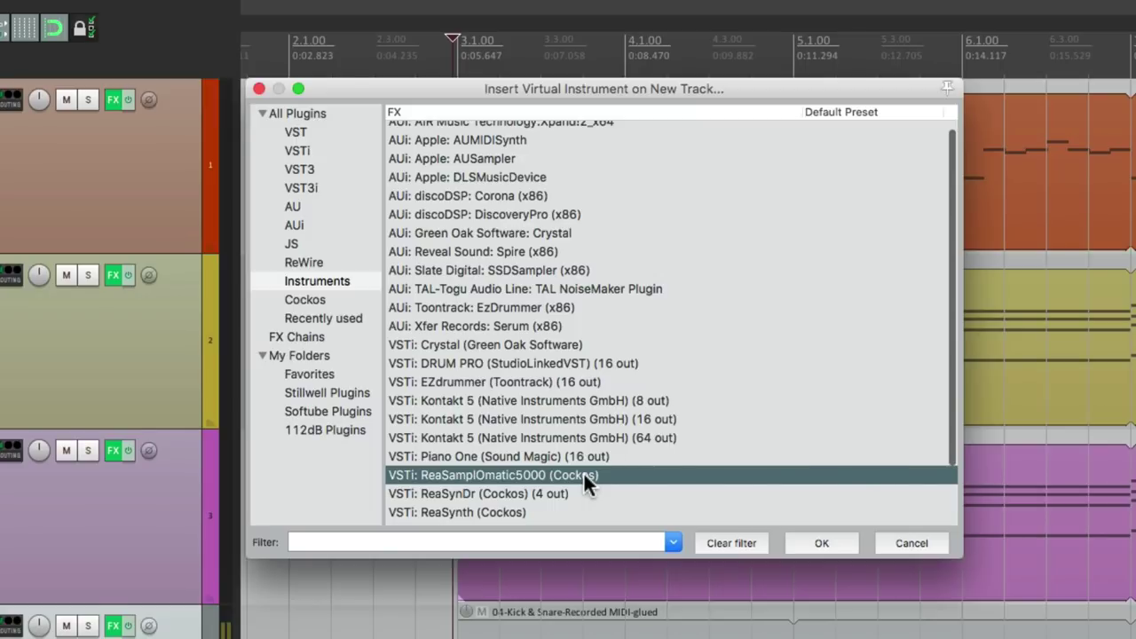
double_click(583, 475)
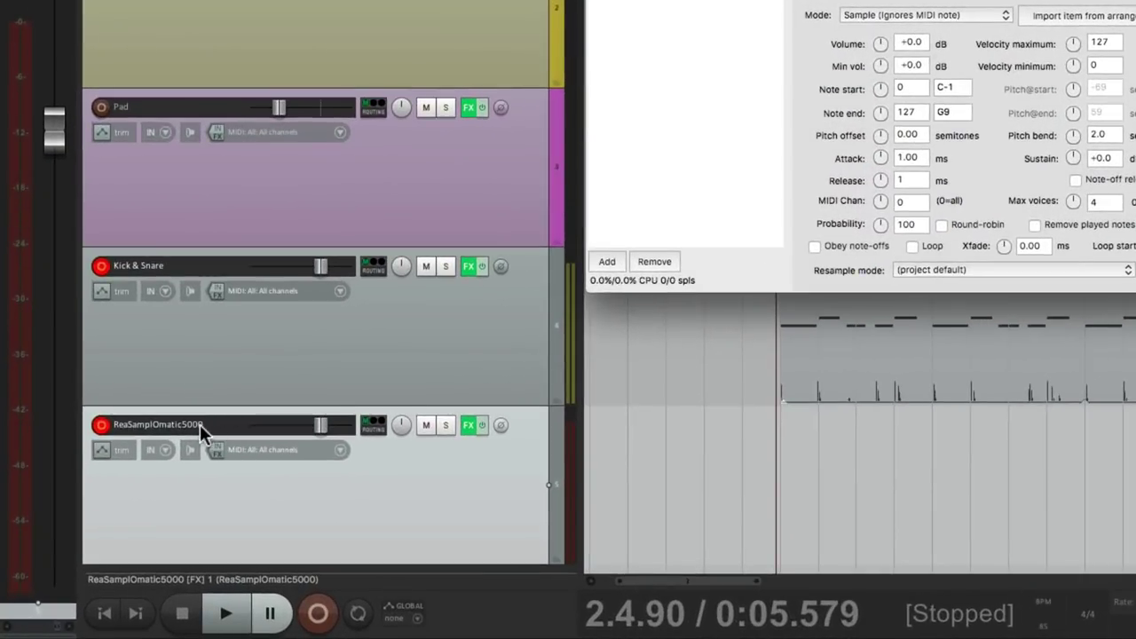
double_click(133, 496)
type("Hi Hat")
key("Return")
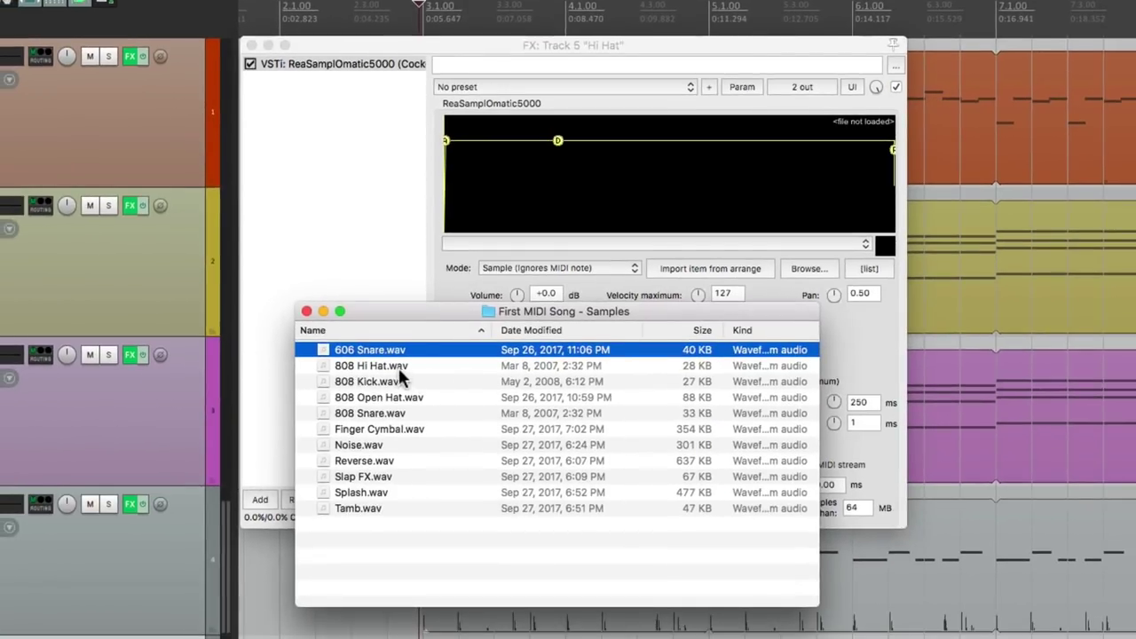
- Load 808 Hi Hat.wav into the Hi Hat track's ReaSamplOmatic5000 sampler
left_click(418, 365)
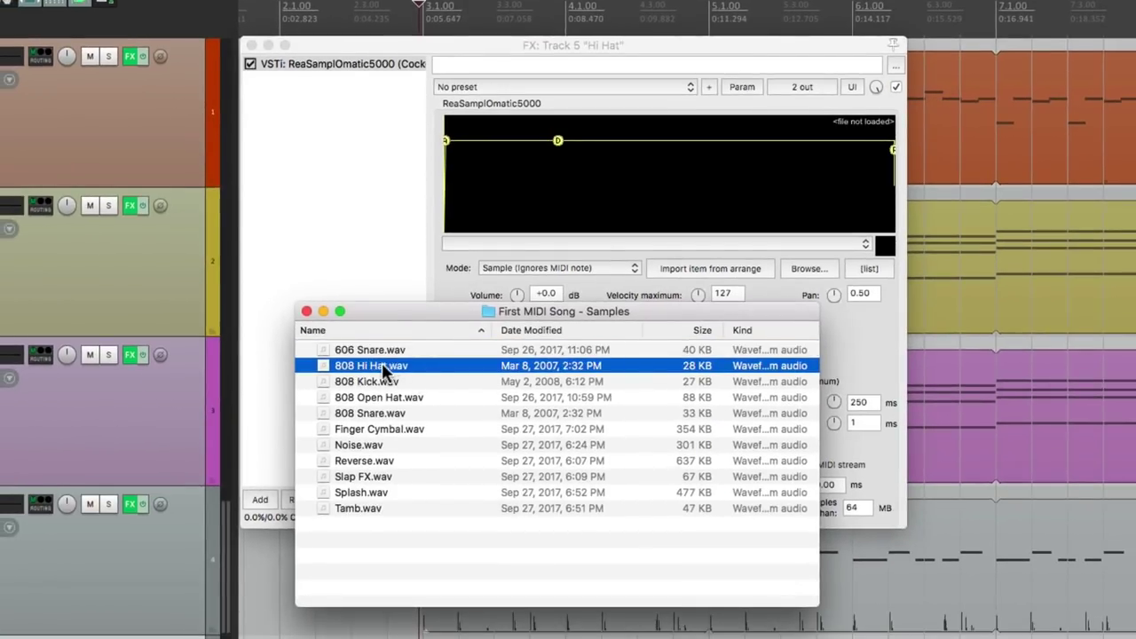
left_click_drag(381, 362, 594, 193)
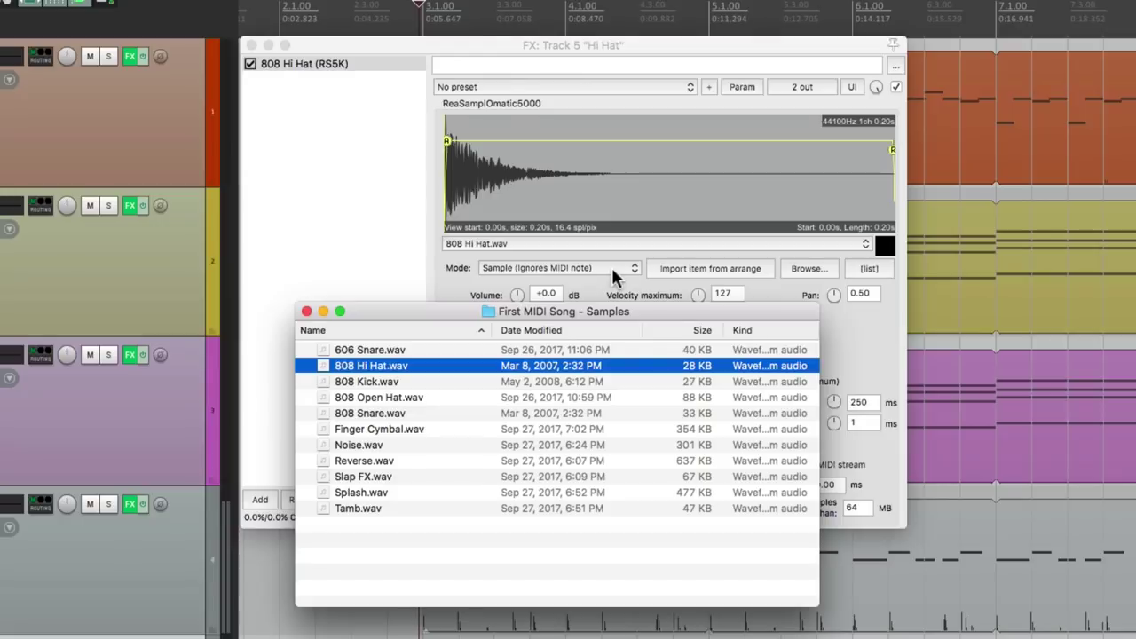
left_click(436, 276)
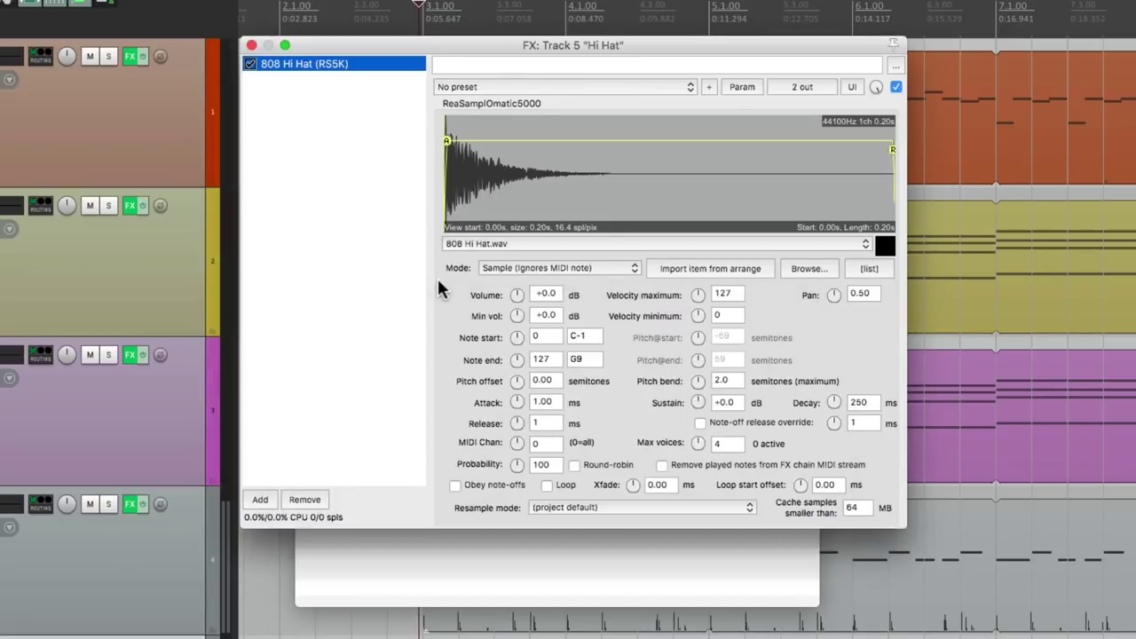
- Set the sampler's note start and end to 66 (F#4), audition it, and set Min vol to -inf
double_click(551, 338)
type("66")
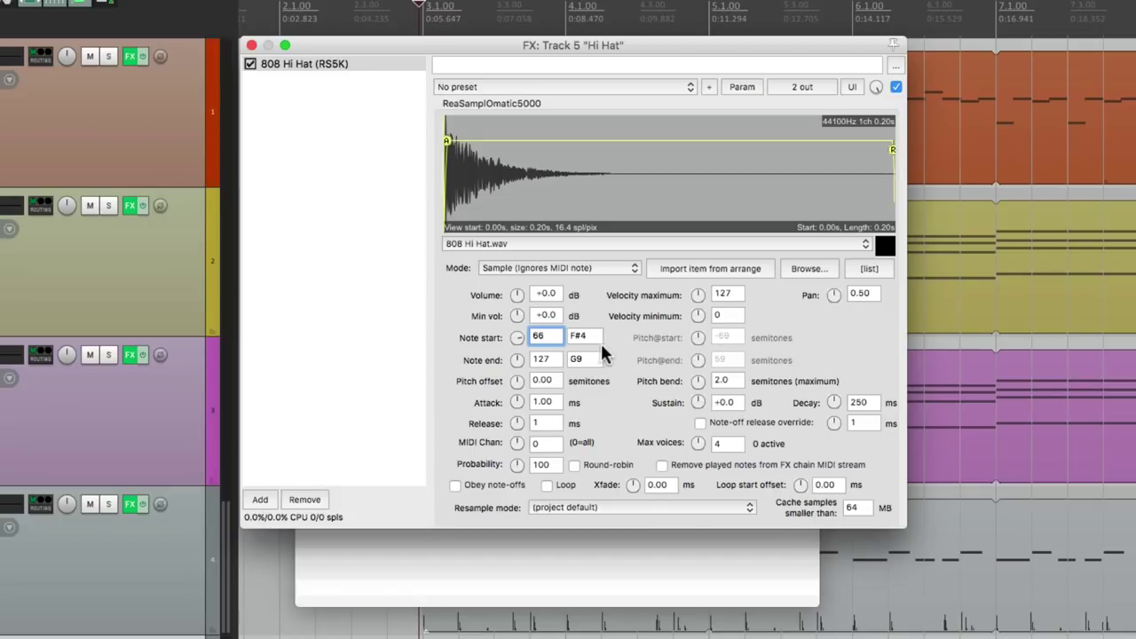
double_click(545, 360)
type("66")
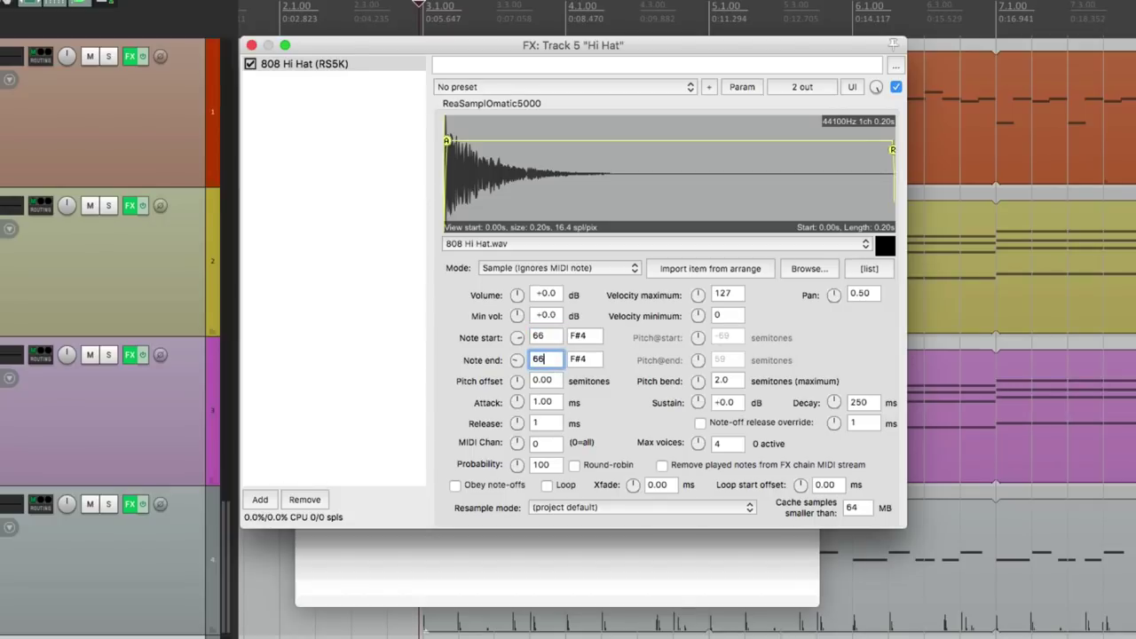
key("Return")
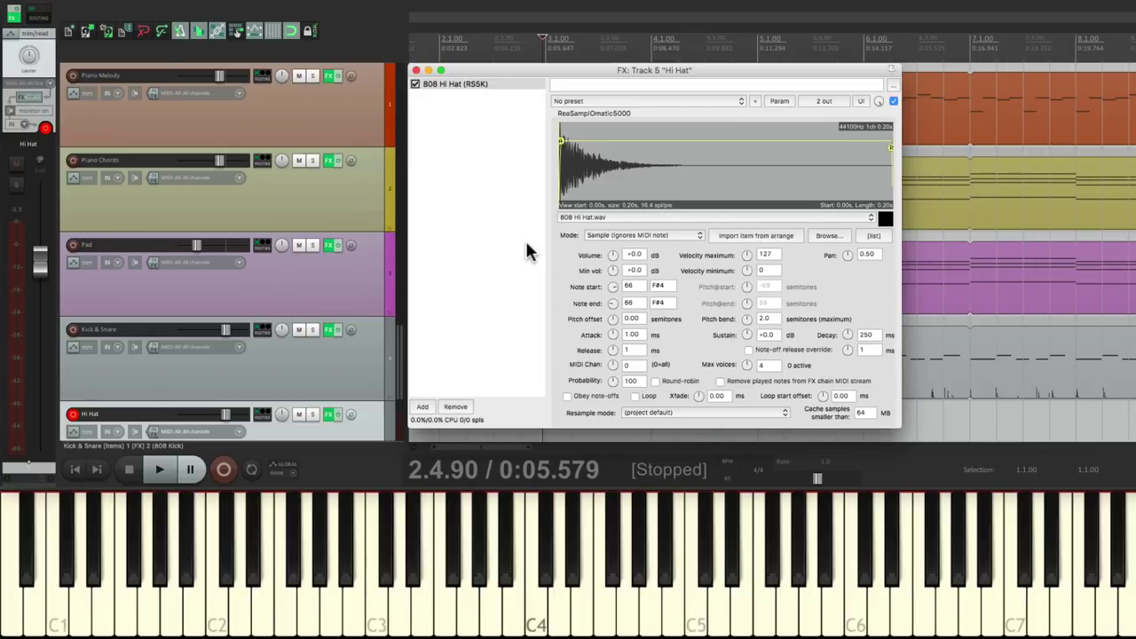
key("g")
key("g")
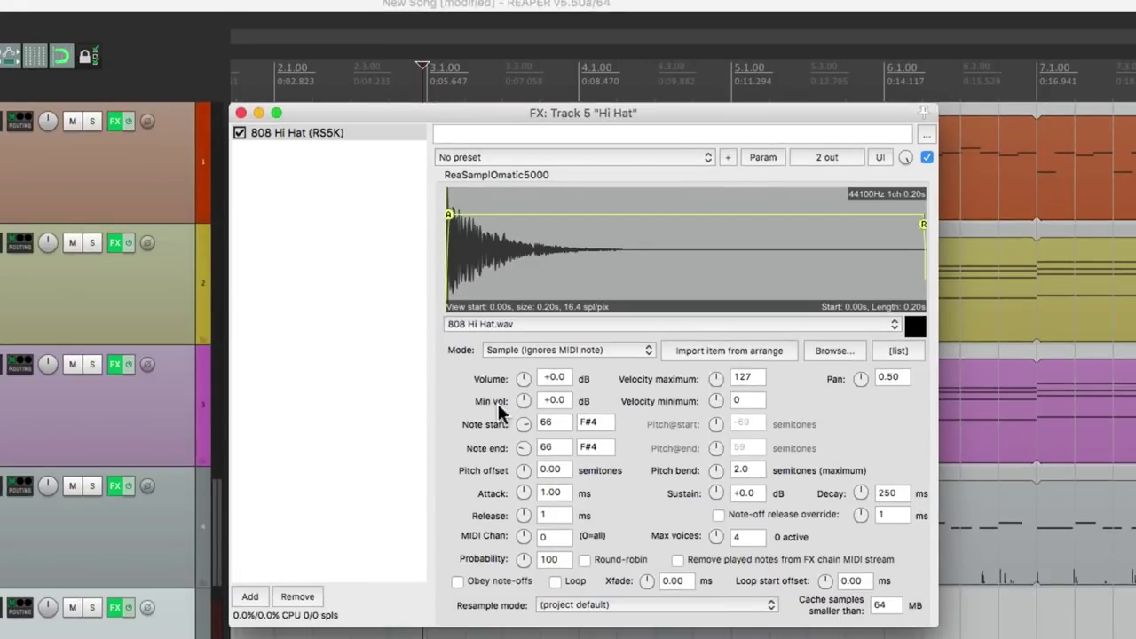
left_click_drag(518, 401, 518, 470)
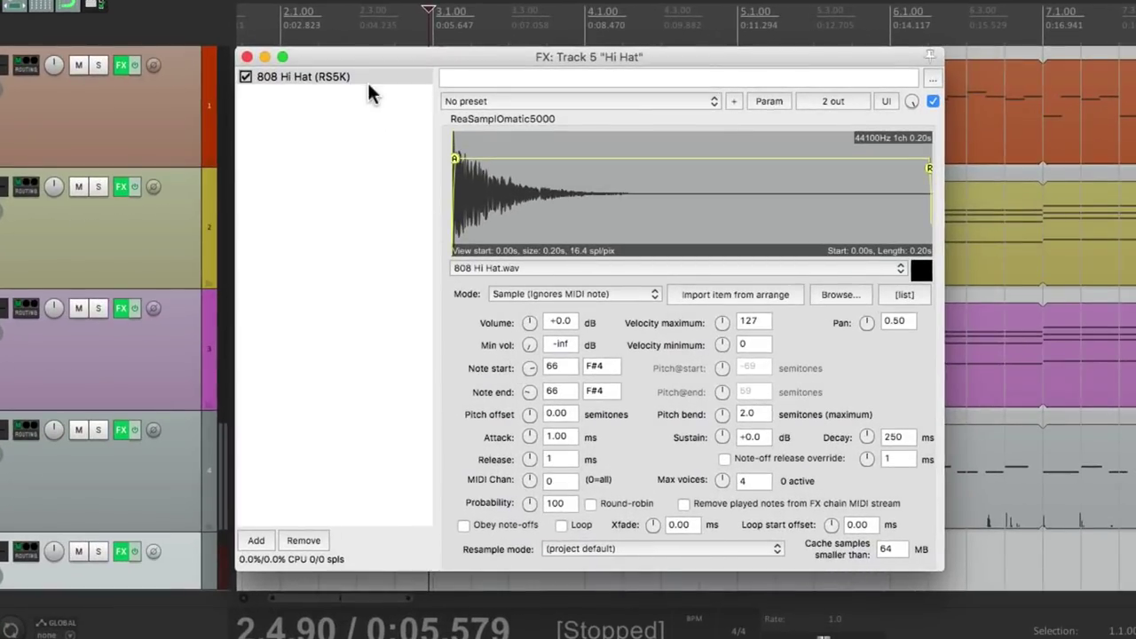
- Duplicate the 808 Hi Hat sampler and load 808 Open Hat.wav into the copy
left_click(394, 79)
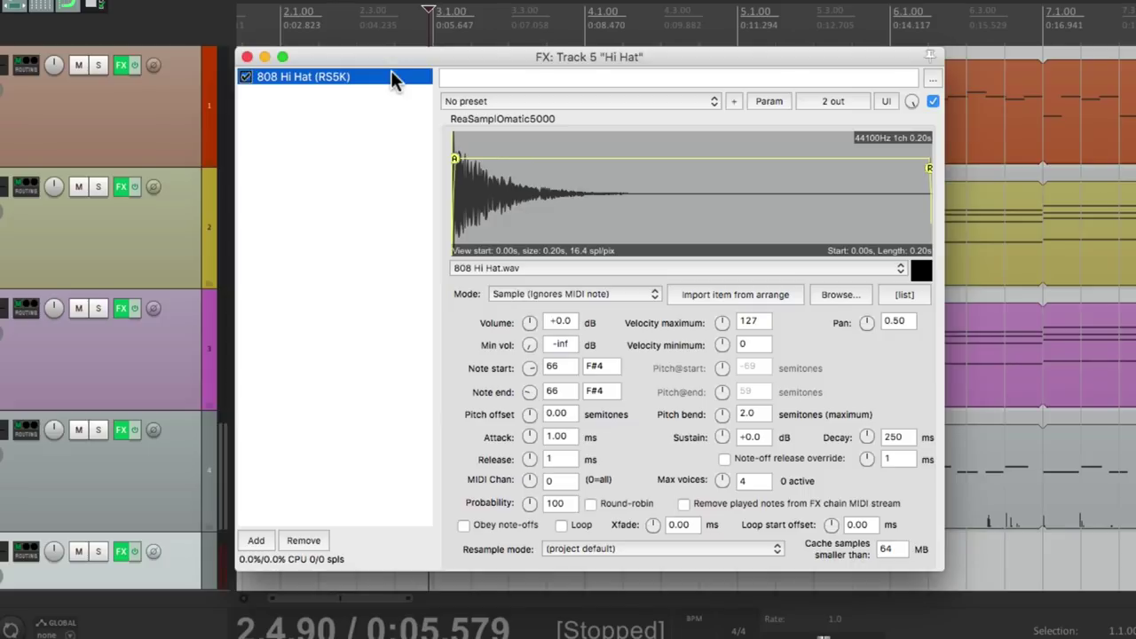
key("super+v")
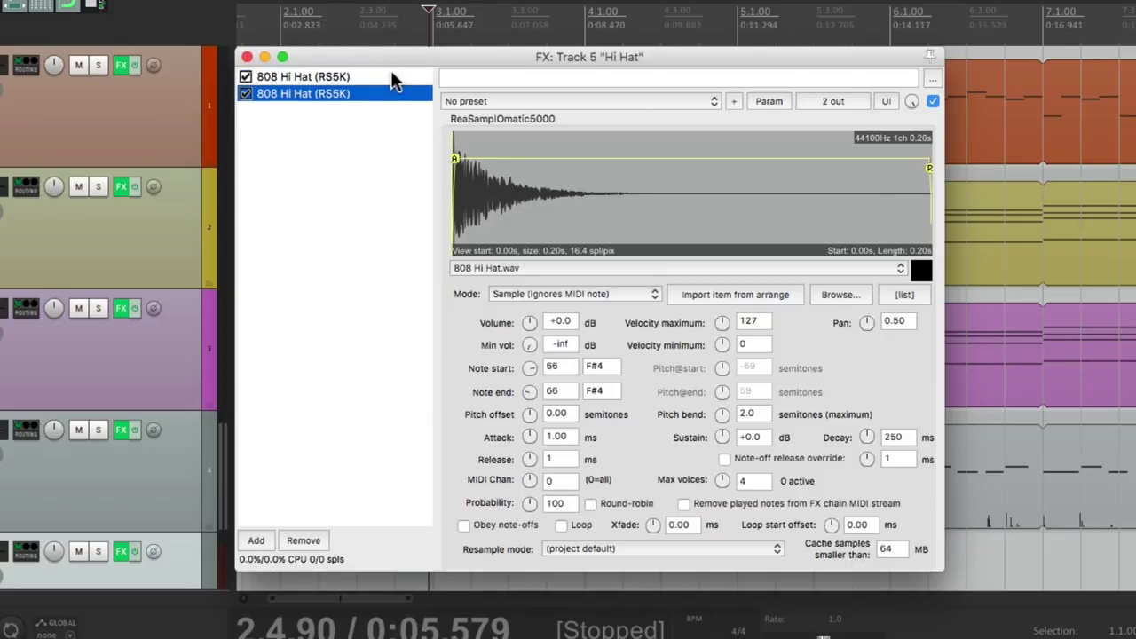
key("super+Tab")
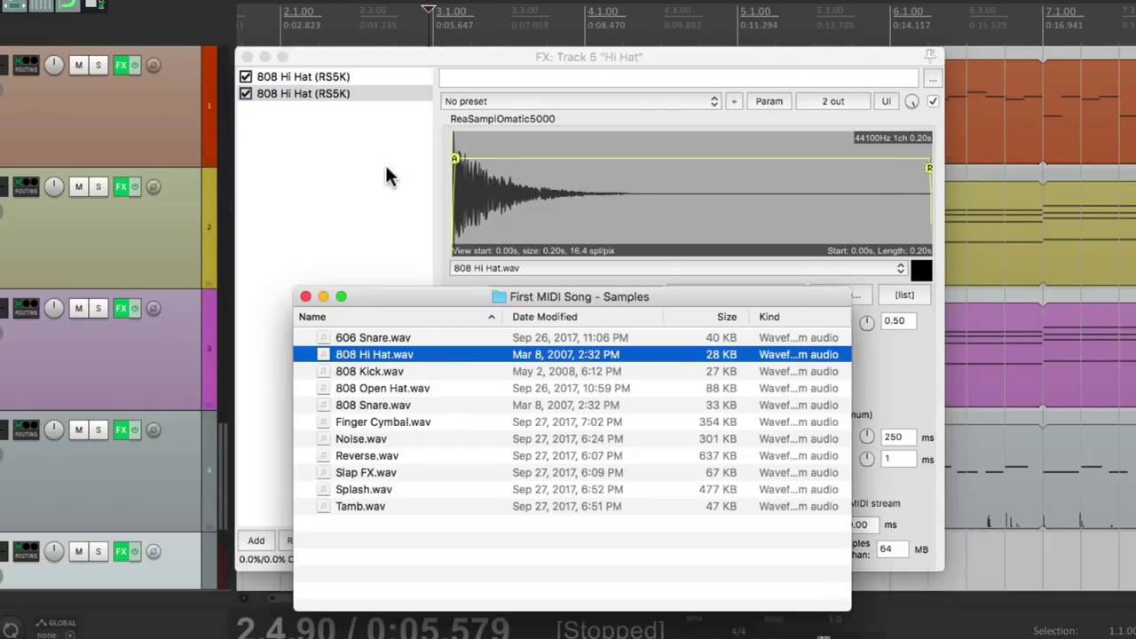
left_click(455, 390)
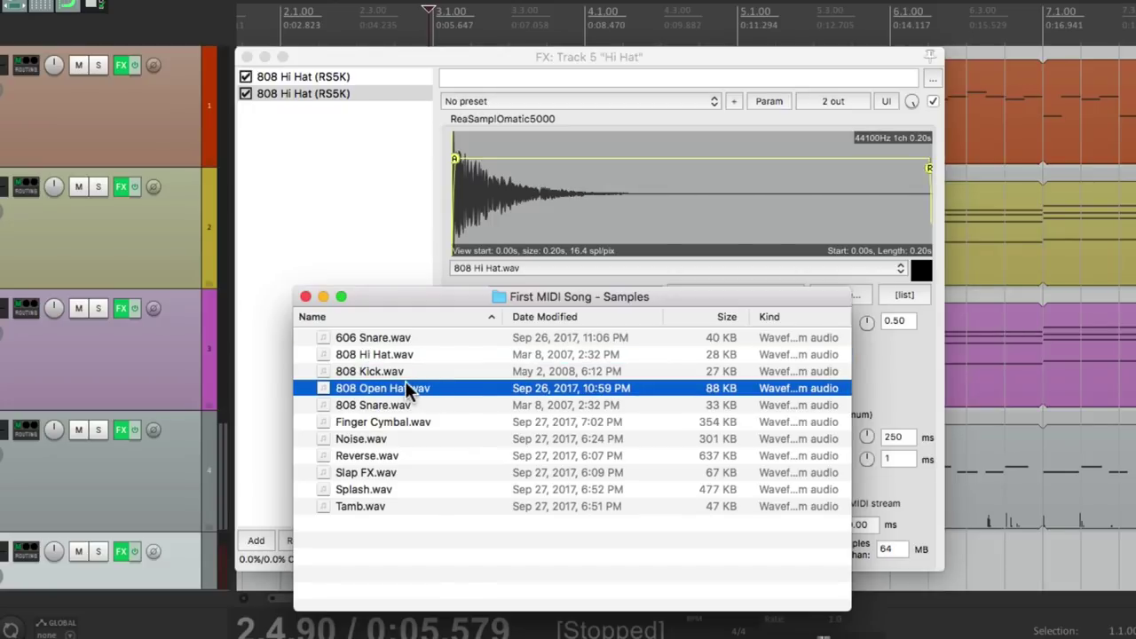
left_click_drag(406, 388, 576, 248)
left_click(396, 251)
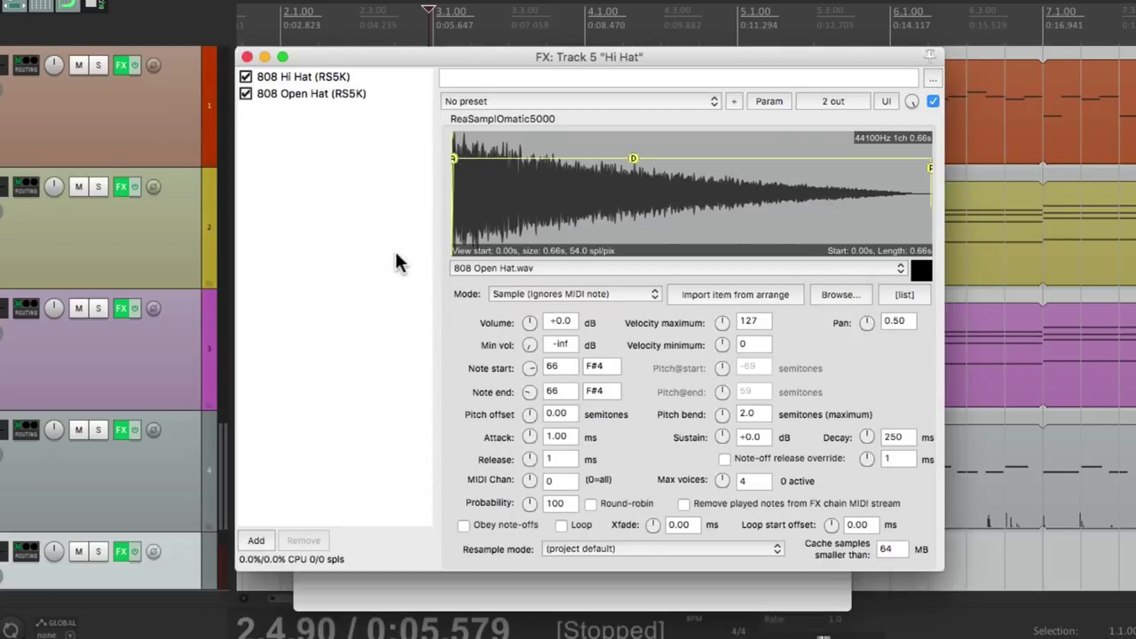
- Set the open hat sampler's note range to 70 (Bb4) and enable Obey note-offs
double_click(563, 363)
type("70")
double_click(566, 391)
type("70")
key("Return")
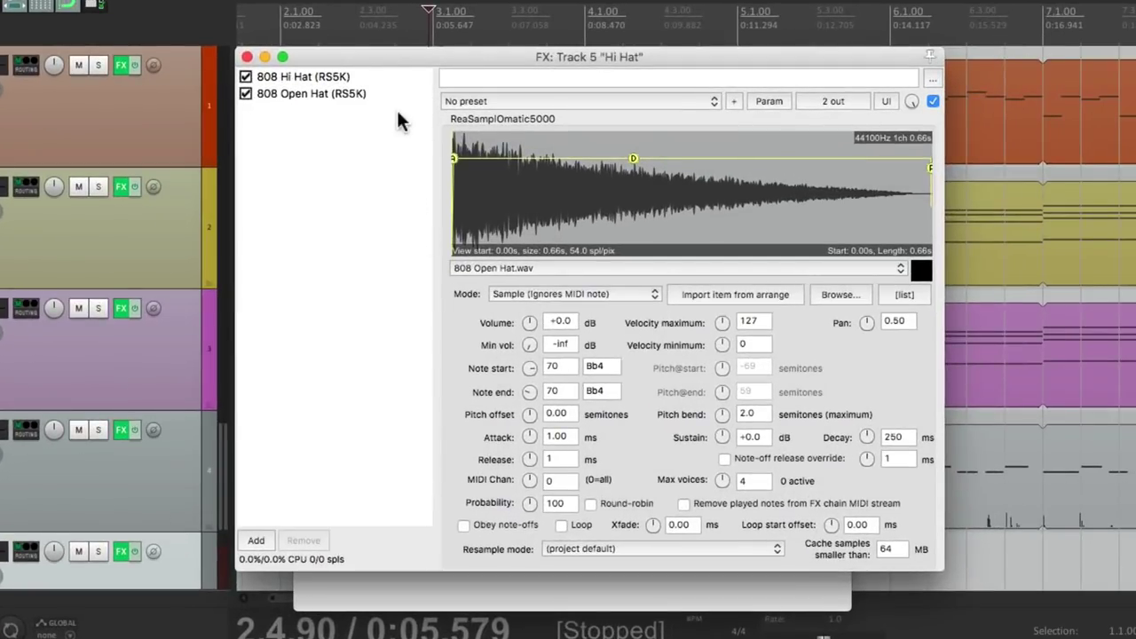
left_click(395, 96)
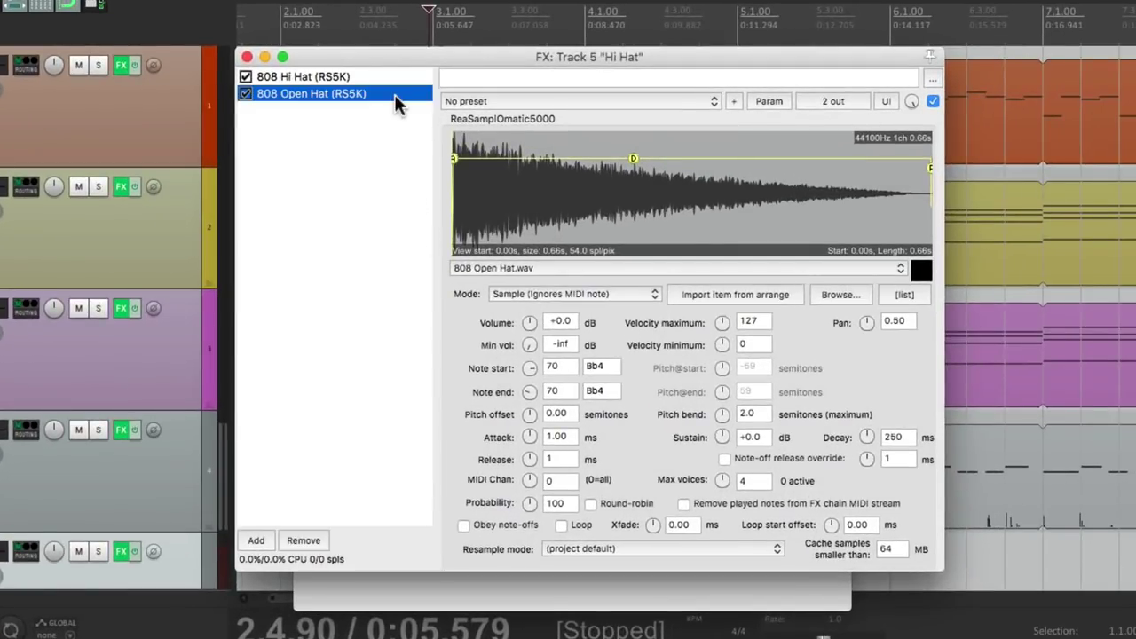
left_click(463, 526)
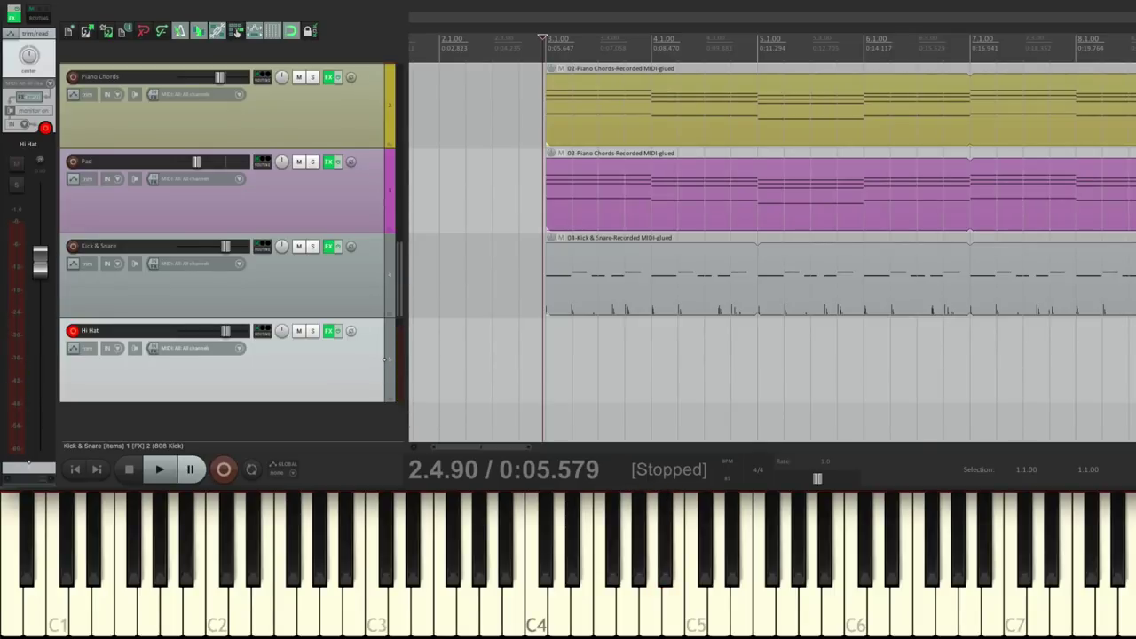
- Record a live hi-hat part onto the Hi Hat track starting at bar 2.1.00
left_click(438, 334)
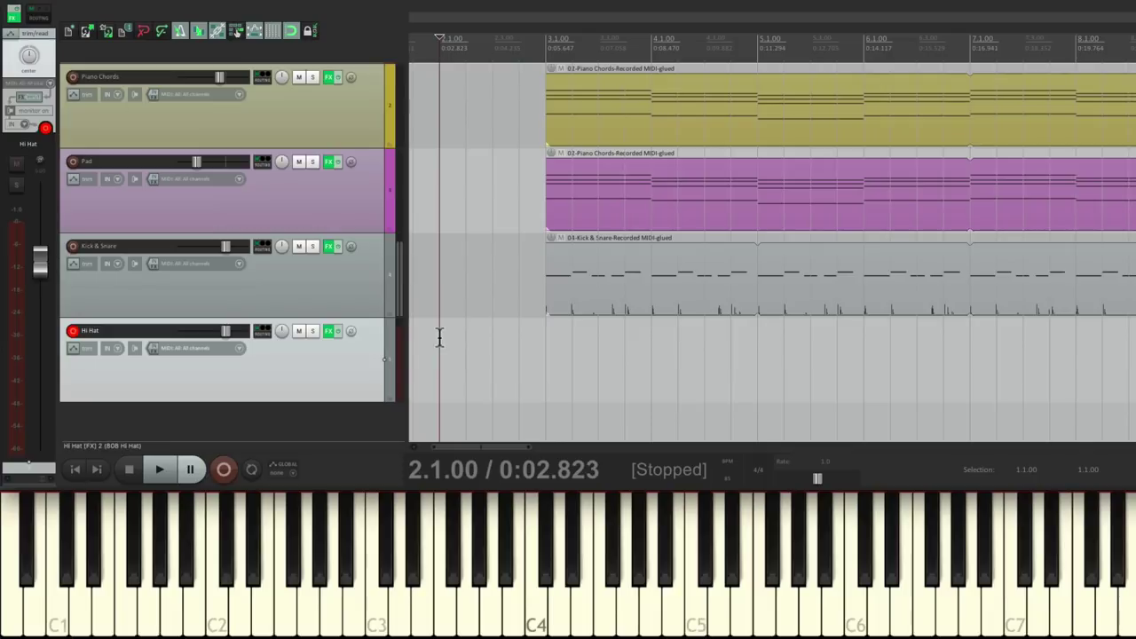
key("ctrl+r")
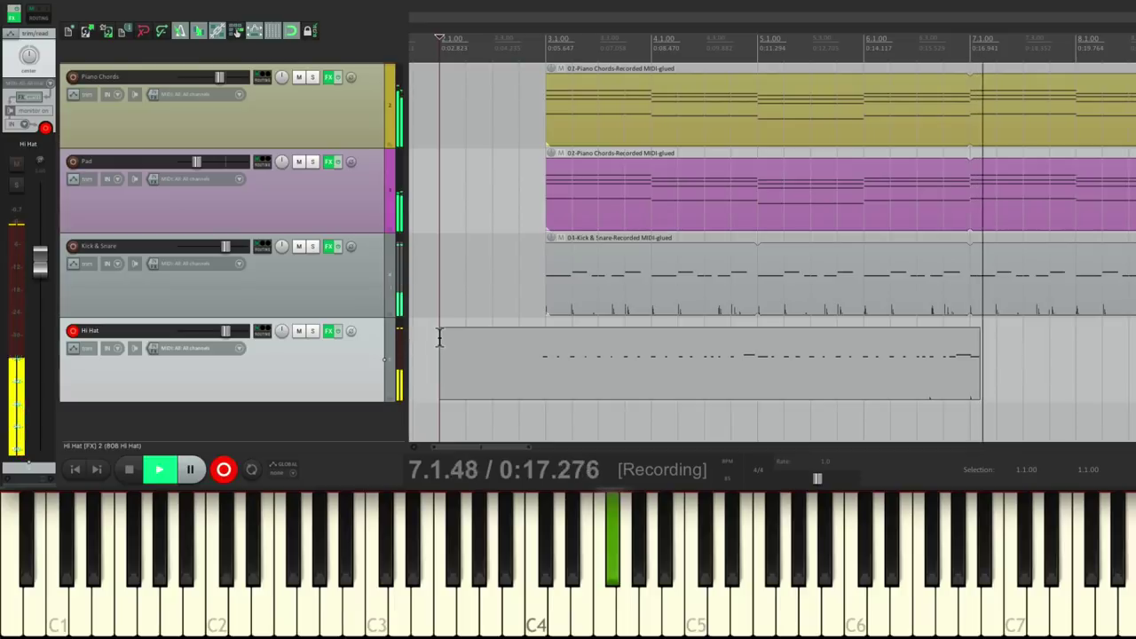
key("space")
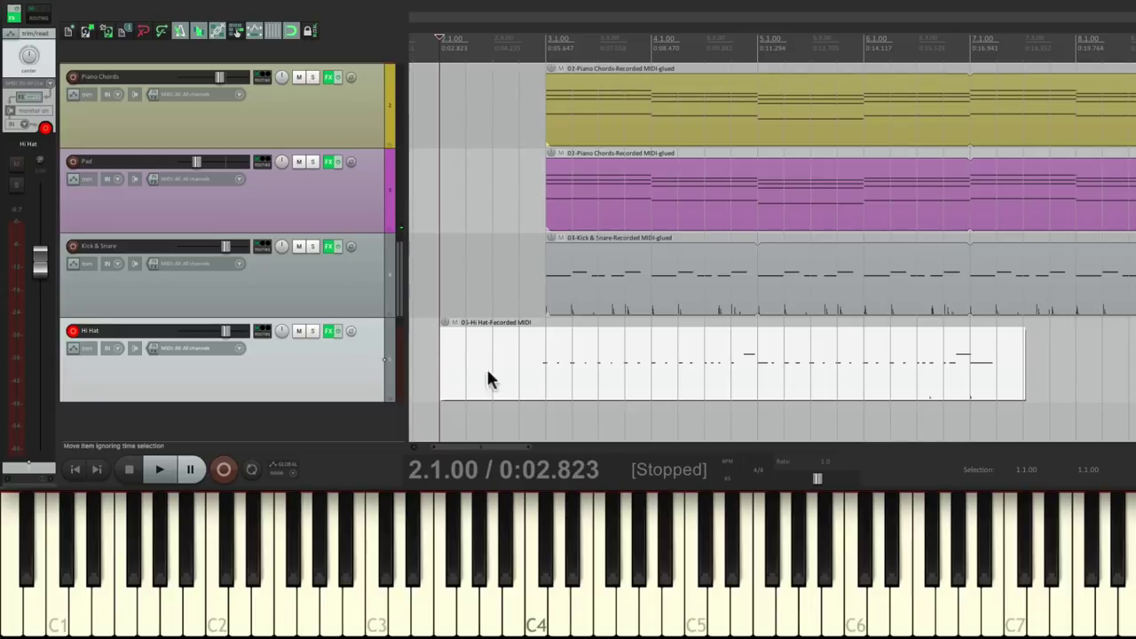
- Open the recorded hi-hat item in the MIDI editor, quantize it, and play from just before bar 3
double_click(571, 353)
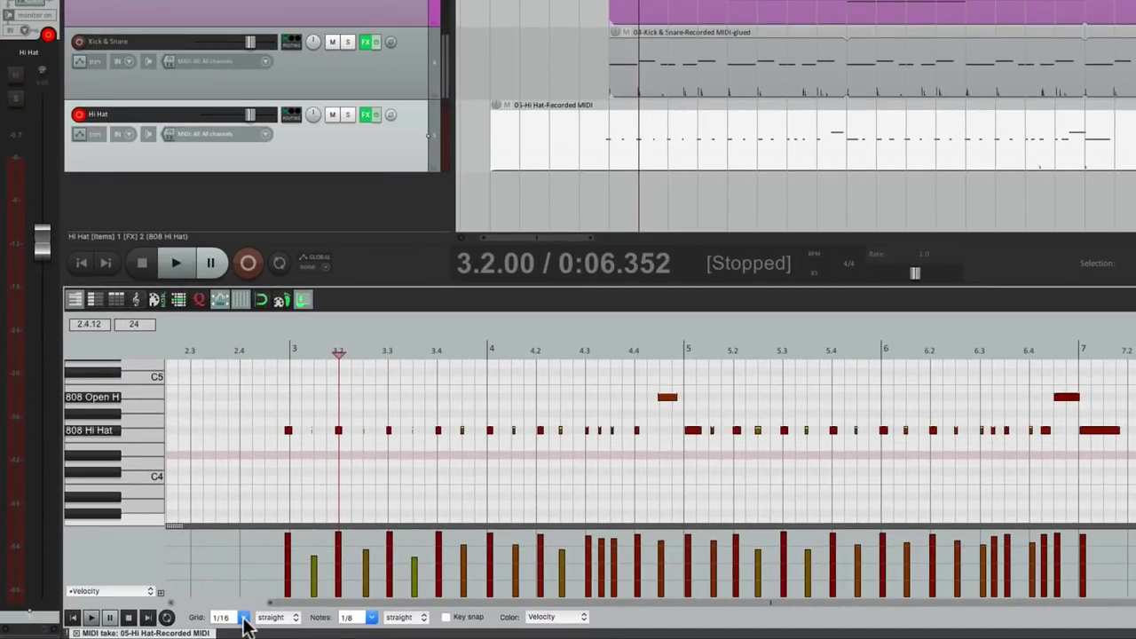
left_click(203, 301)
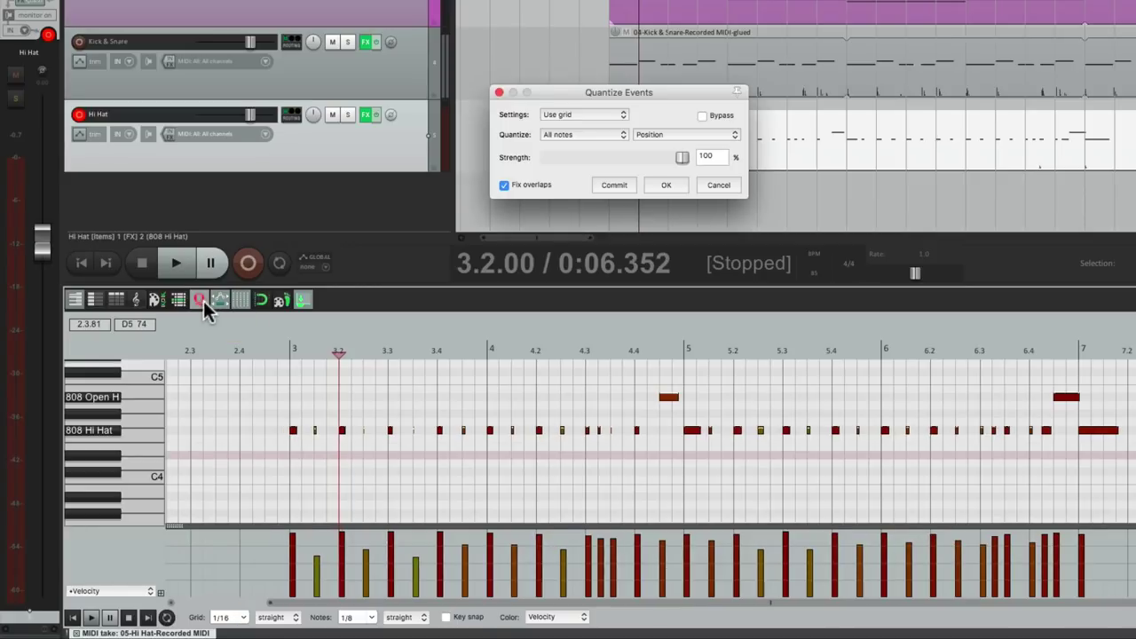
left_click(284, 351)
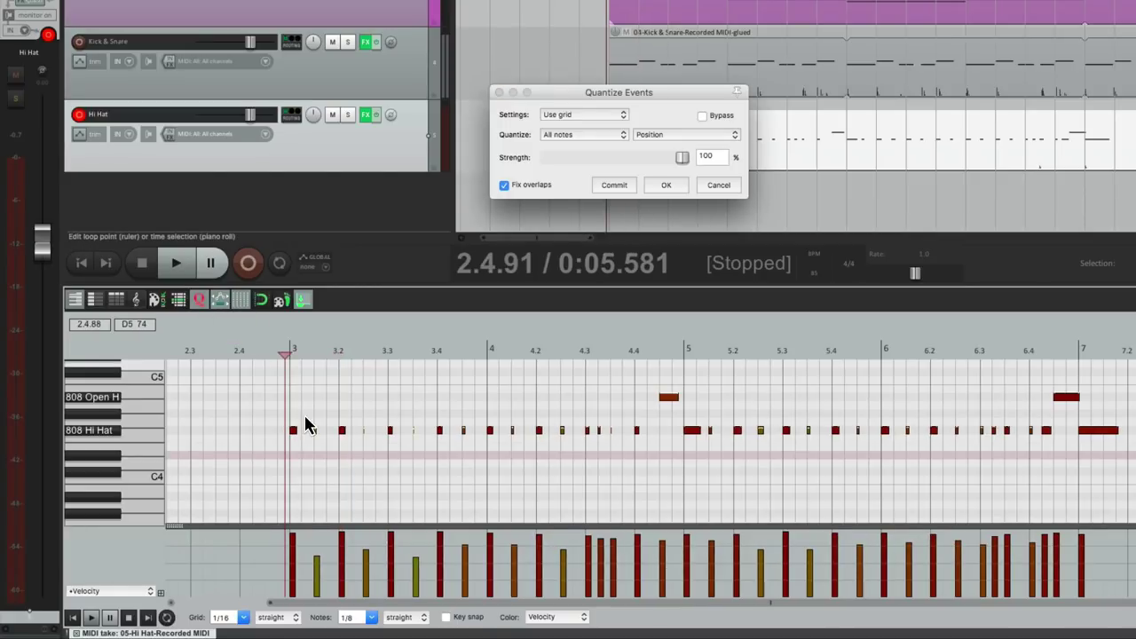
key("space")
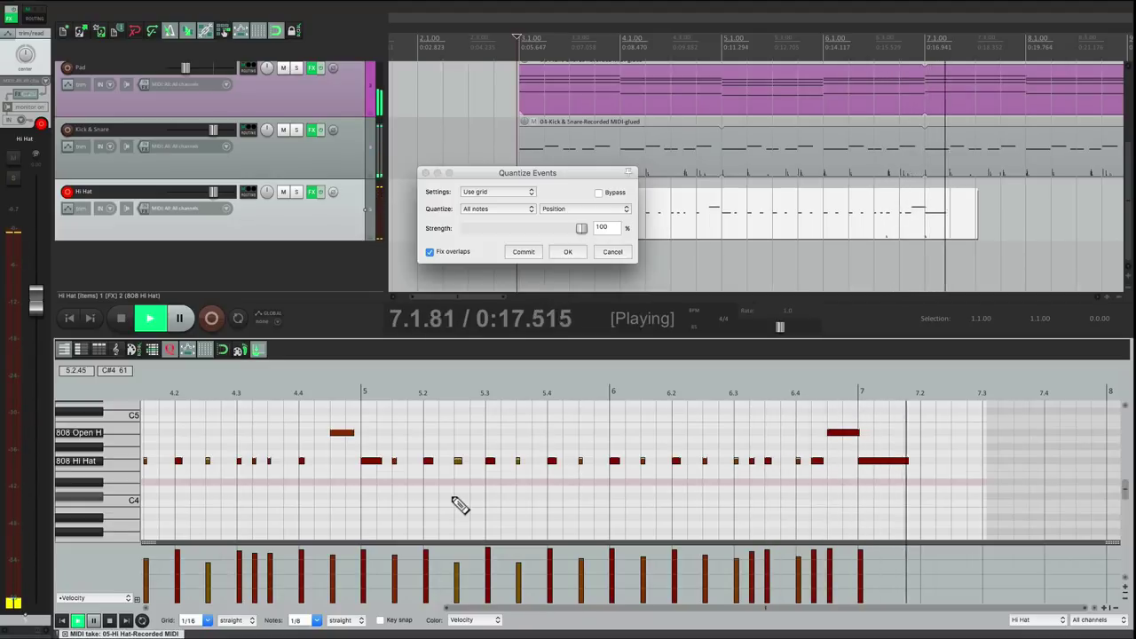
- Extend the two 808 Open H notes to end at bars 5 and 7
key("space")
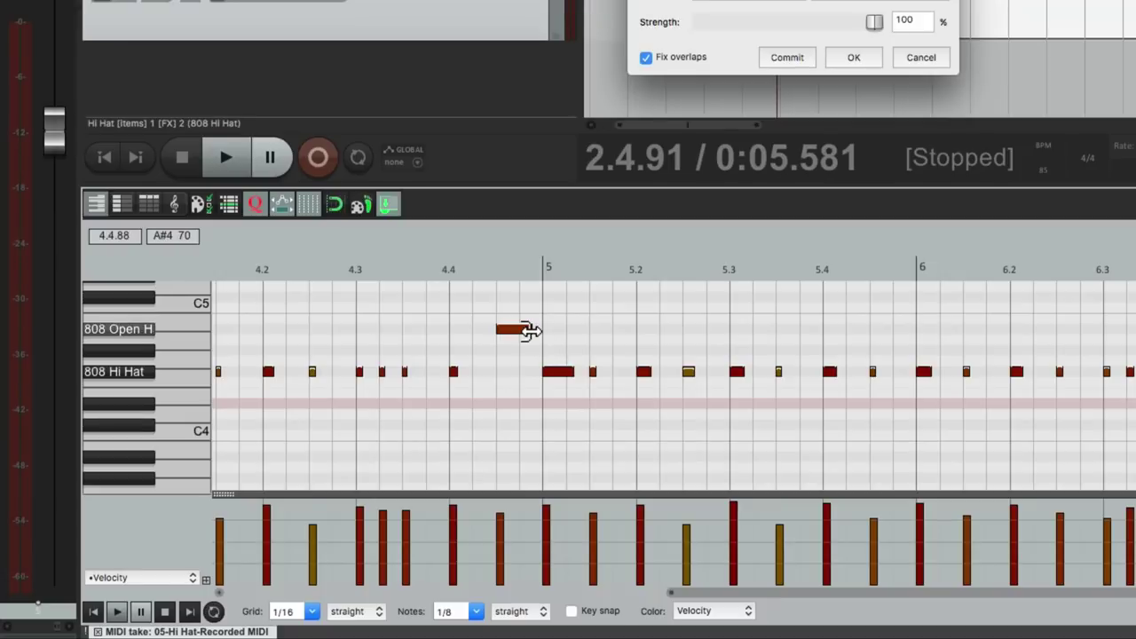
scroll(499, 405, "up", 2)
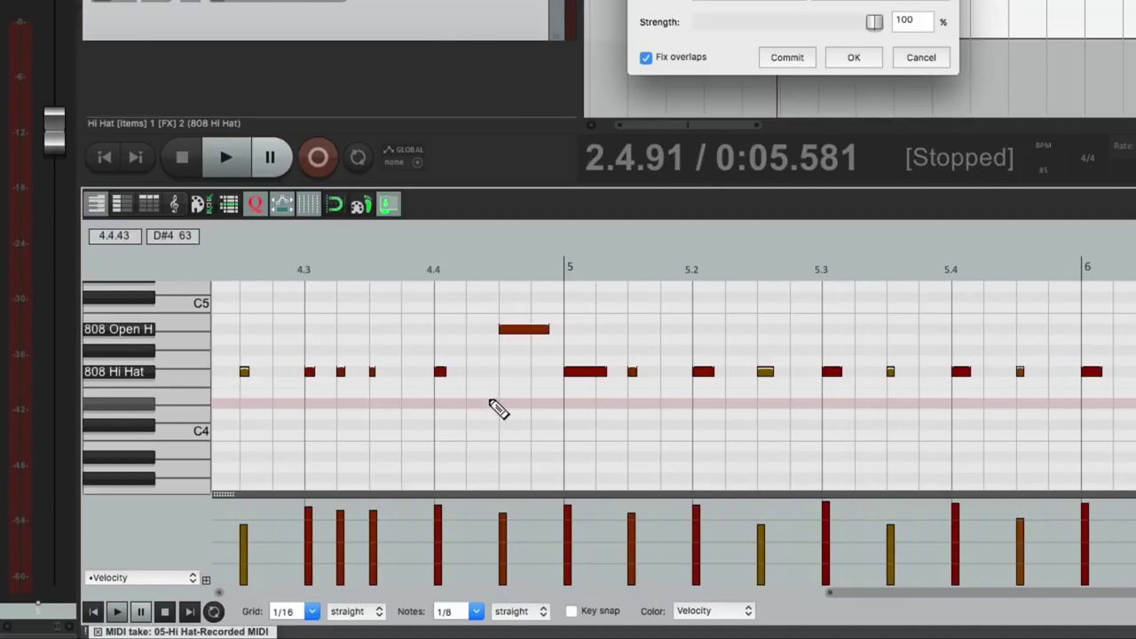
left_click_drag(546, 329, 562, 330)
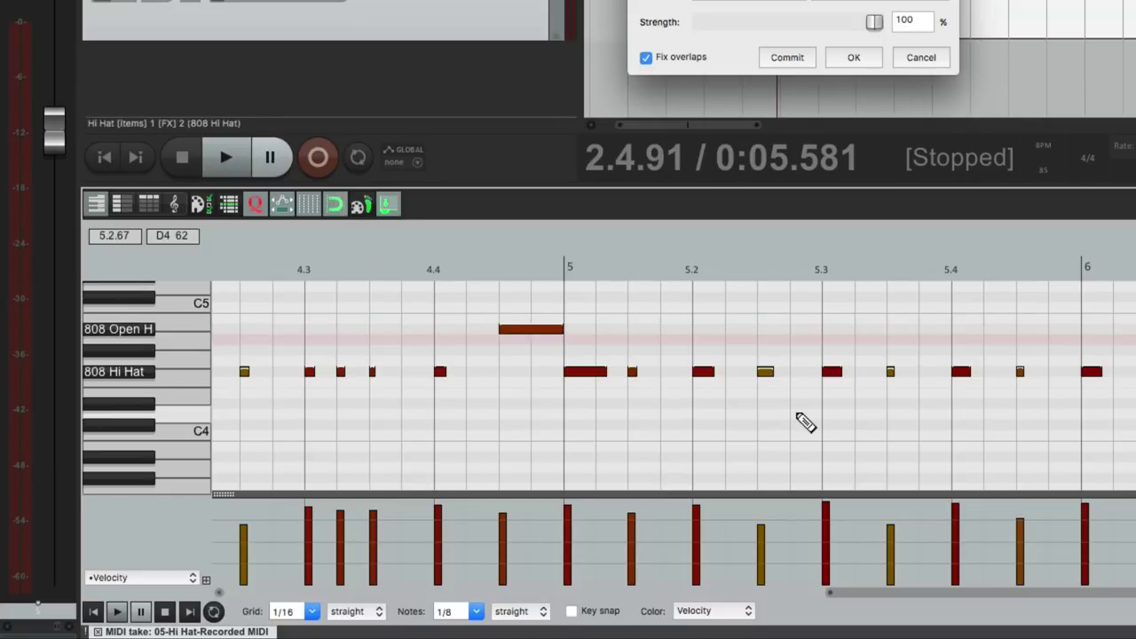
scroll(801, 421, "right", 6)
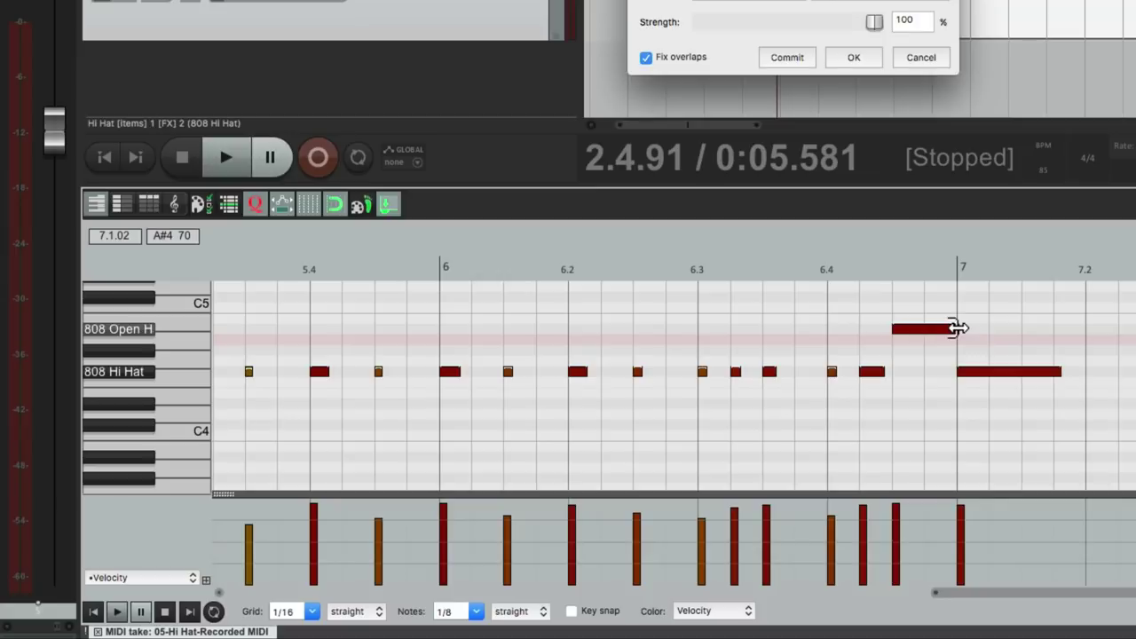
mouse_move(953, 327)
left_mouse_down()
mouse_move(926, 325)
mouse_move(937, 336)
left_mouse_up()
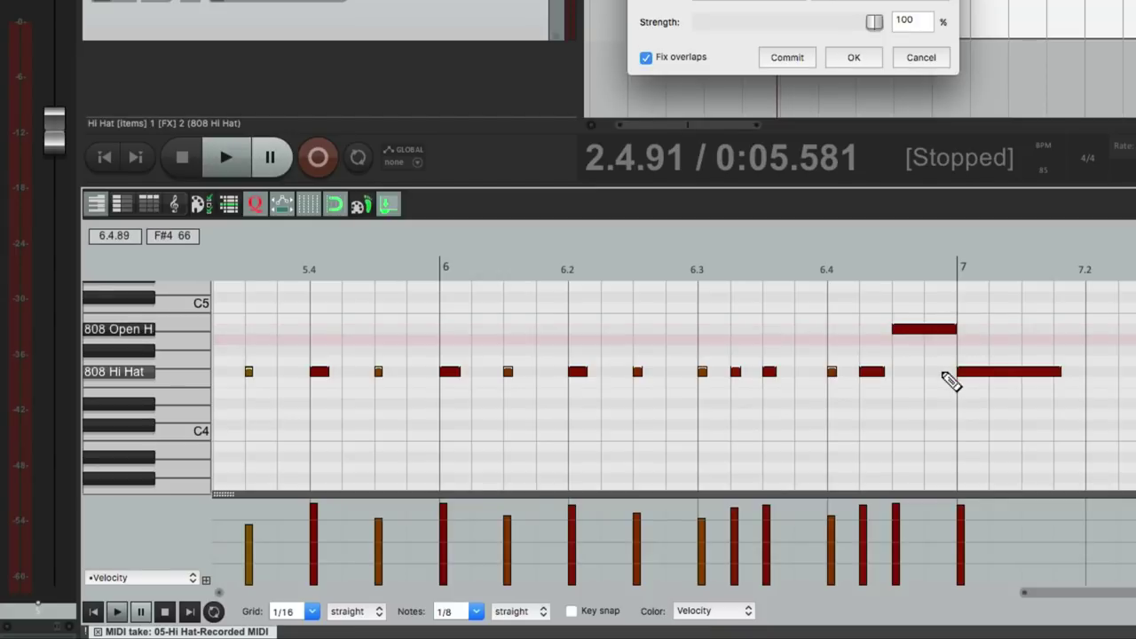
- Delete the long 808 Hi Hat note at bar 7 and play back the edited pattern
left_click(999, 374)
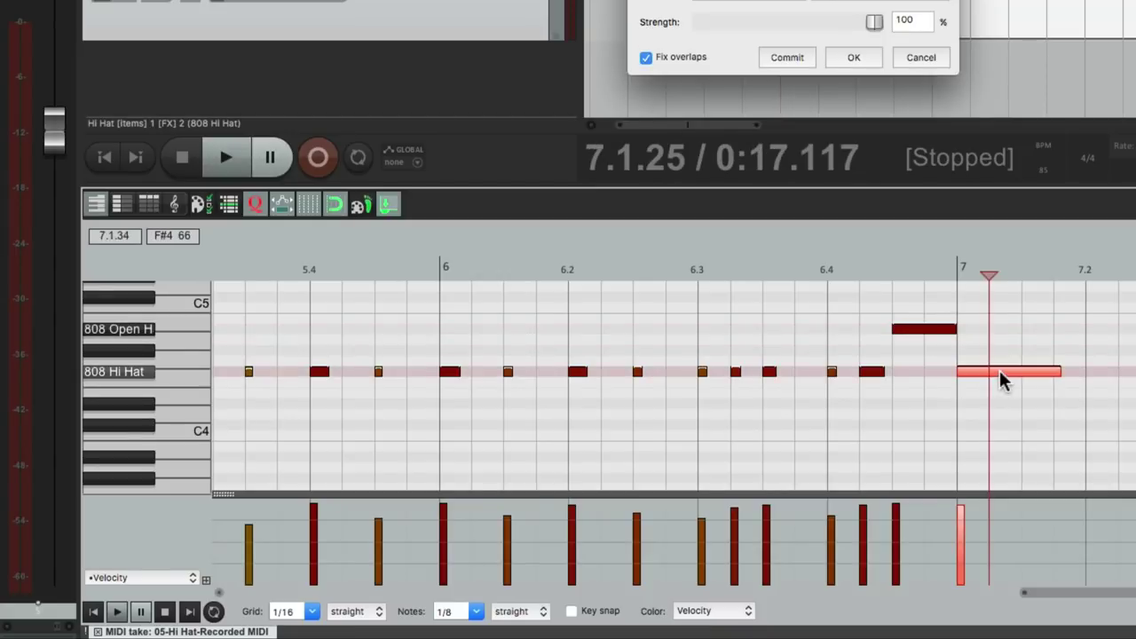
key("Delete")
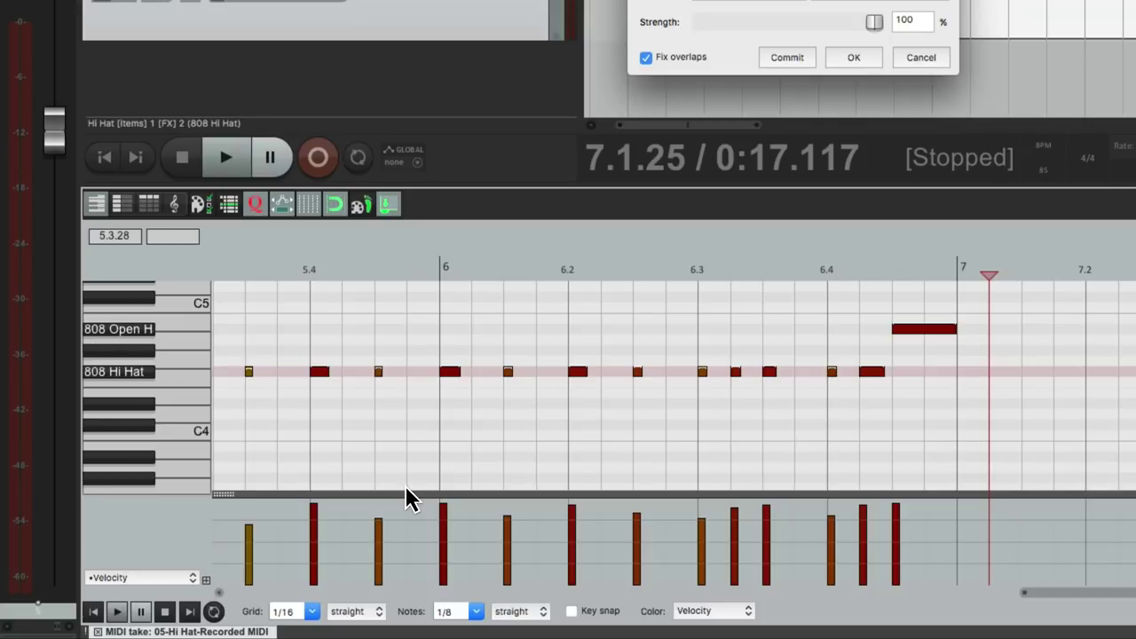
scroll(408, 495, "left", 3)
scroll(408, 494, "left", 10)
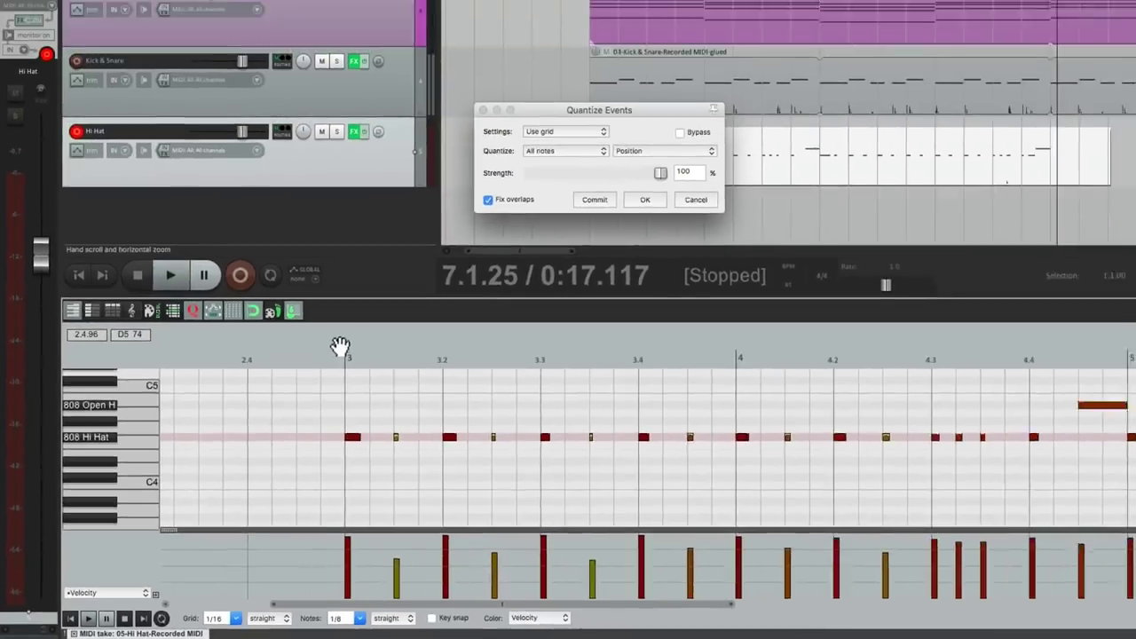
key("space")
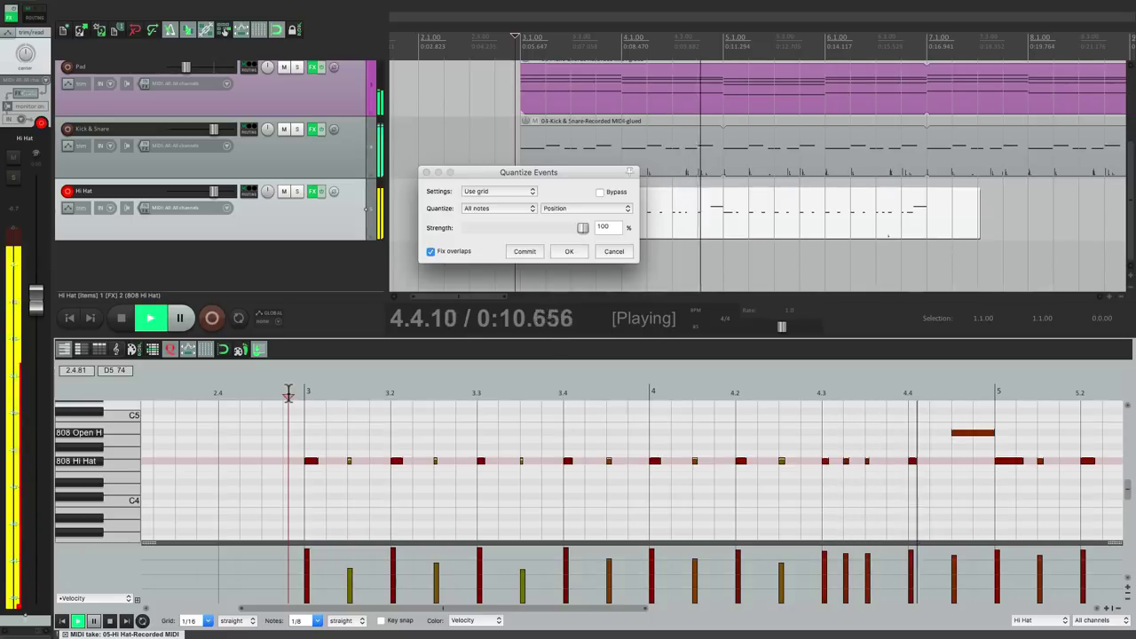
key("space")
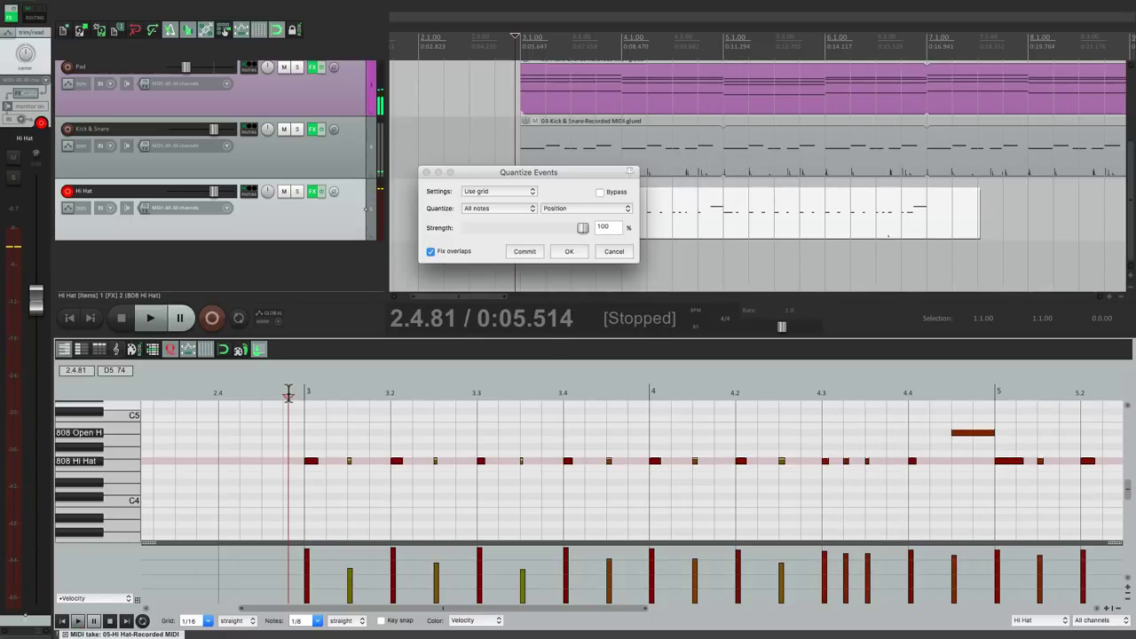
- Trim the Hi Hat item to span bars 3 to 7 and glue it
key("Escape")
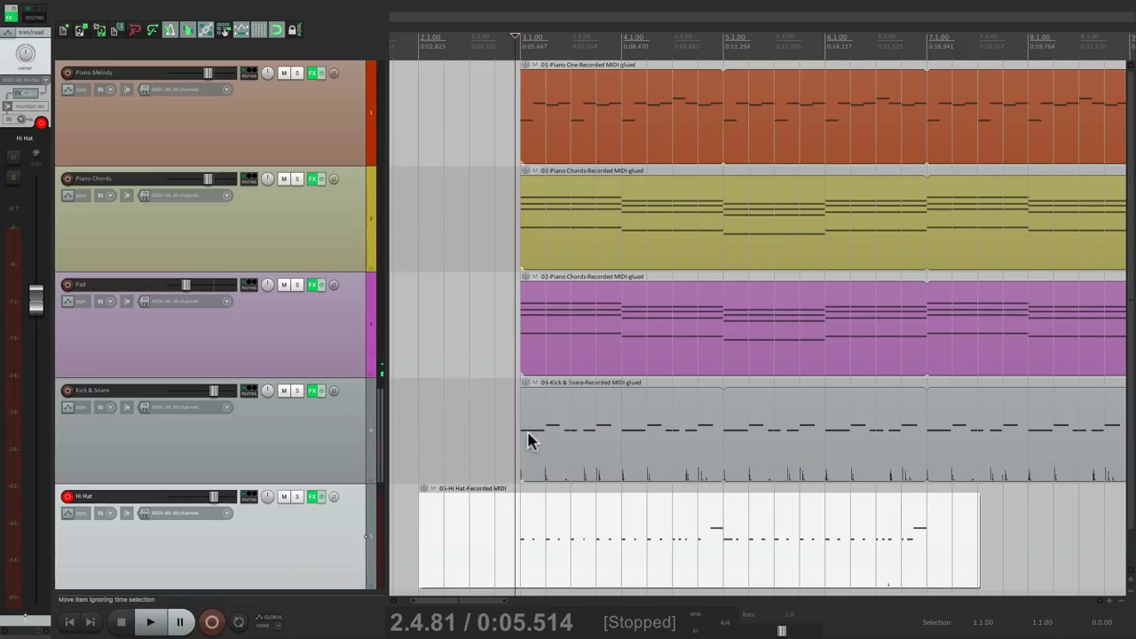
scroll(527, 438, "down", 1)
left_click_drag(437, 490, 522, 490)
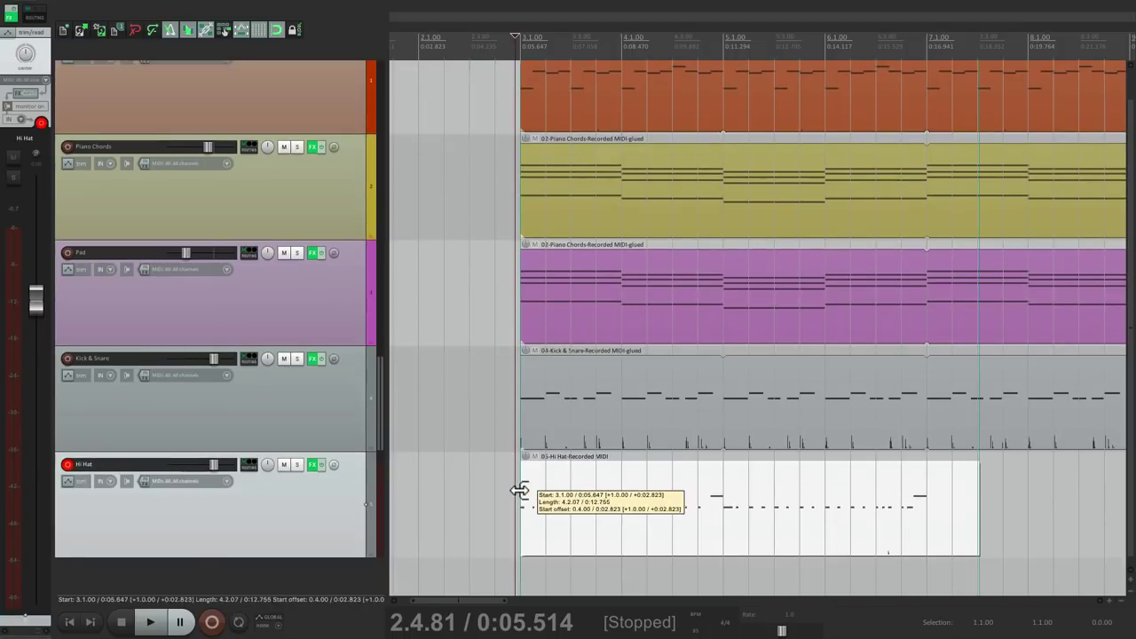
left_click_drag(976, 502, 925, 509)
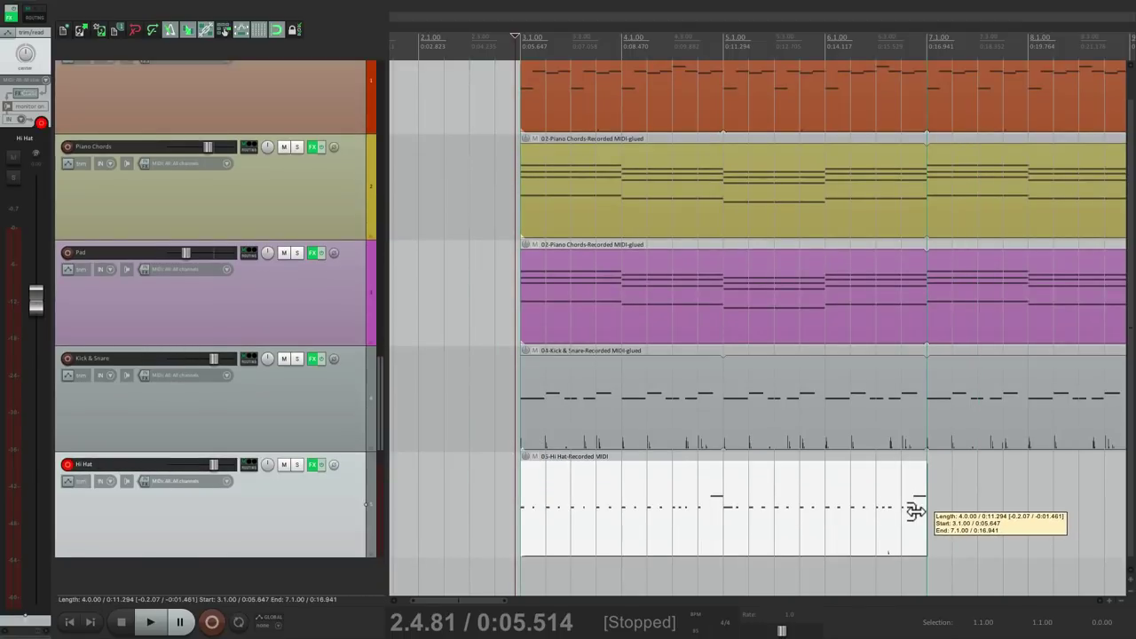
right_click(666, 502)
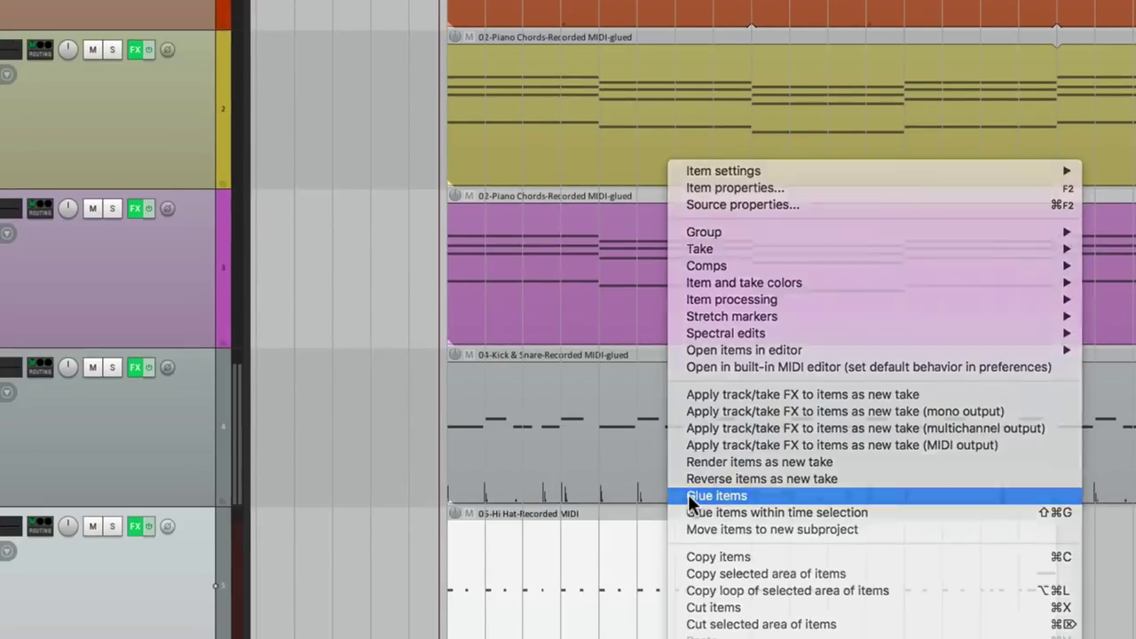
left_click(687, 495)
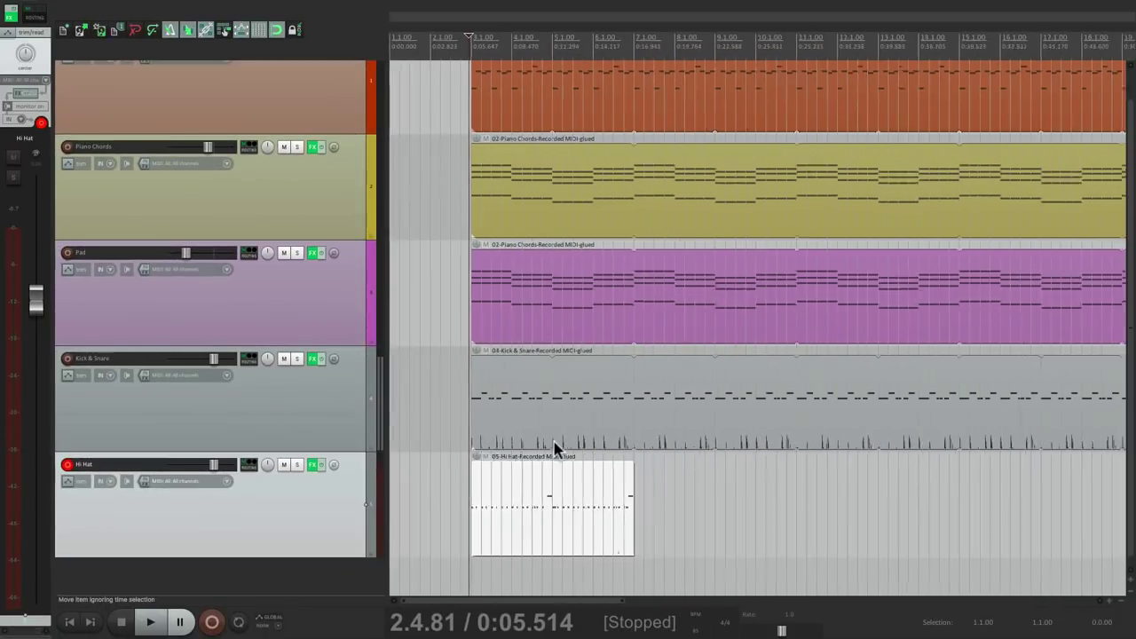
- Loop the glued Hi Hat item out to the end of the song
scroll(555, 448, "down", 3)
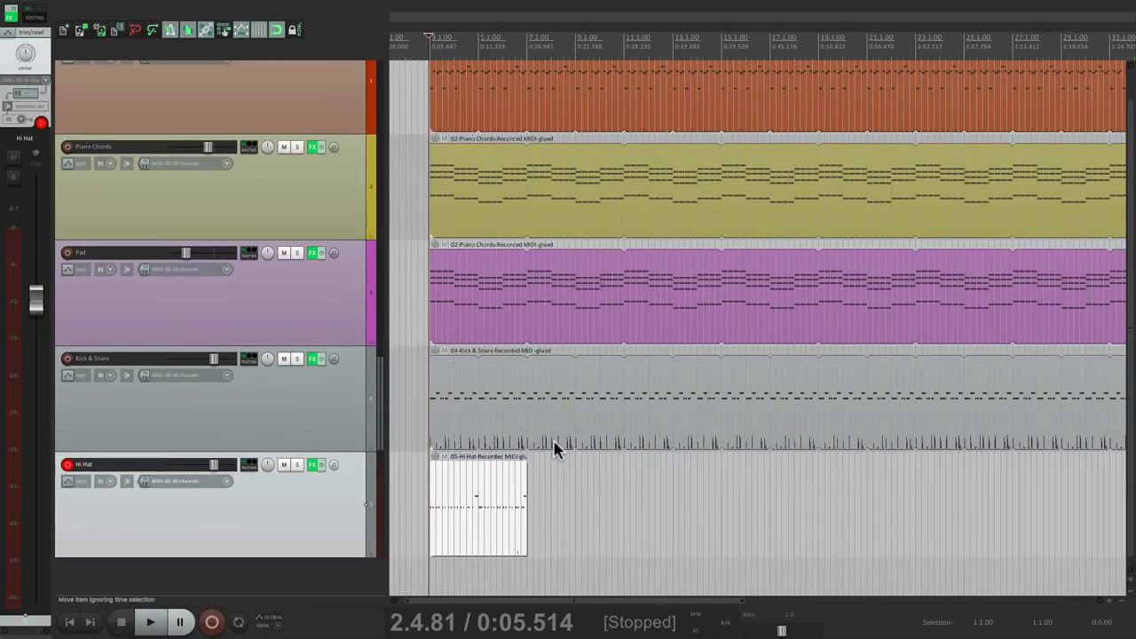
left_click_drag(527, 504, 865, 520)
scroll(654, 408, "left", 3)
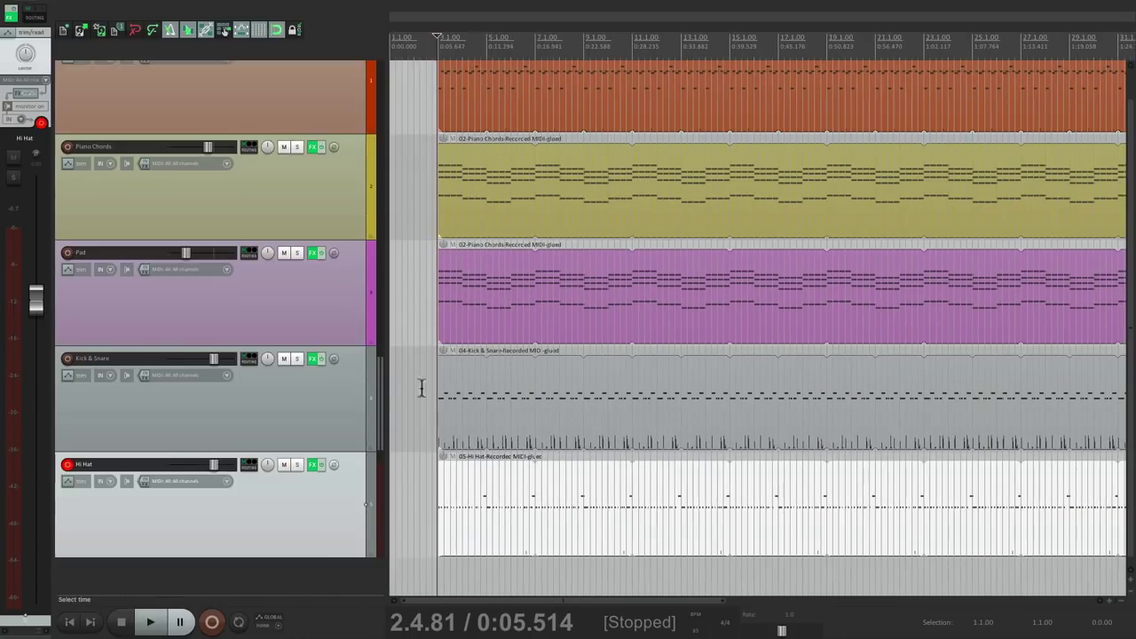
scroll(416, 408, "up", 3)
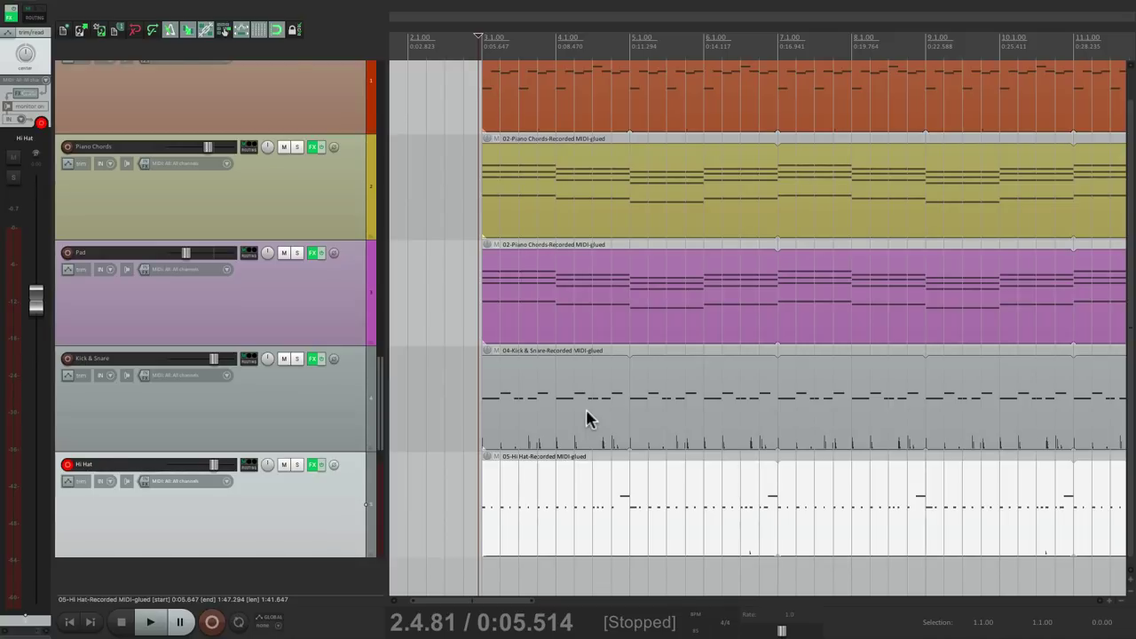
- With Hi Hat muted during playback, lower the Kick & Snare track volume slightly
left_click(283, 464)
left_click(318, 437)
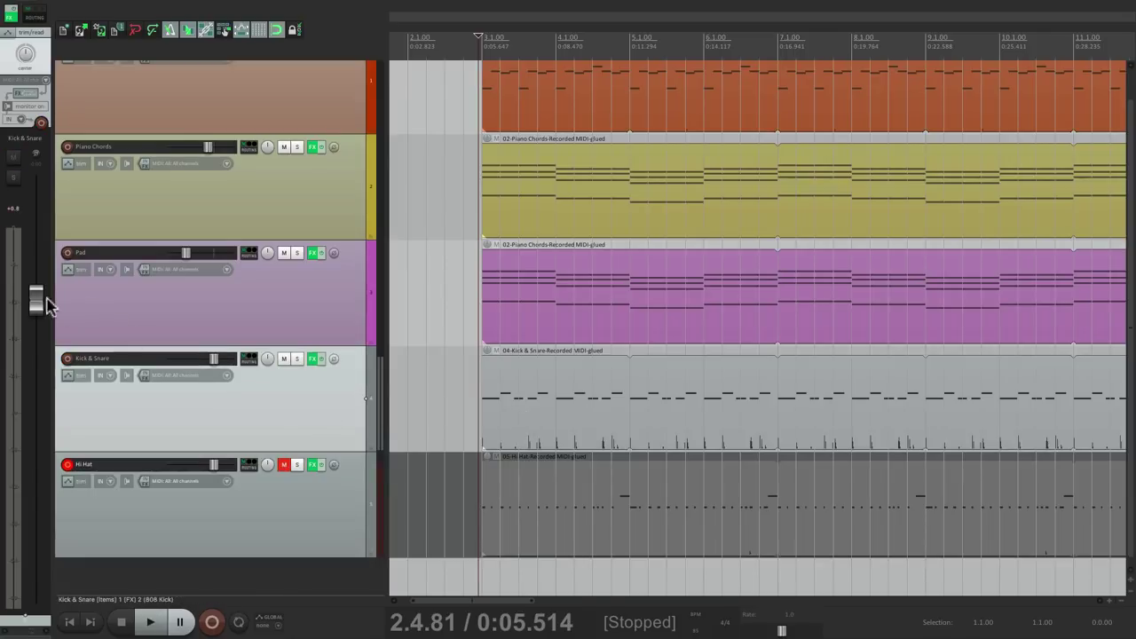
key("space")
left_click_drag(35, 306, 36, 325)
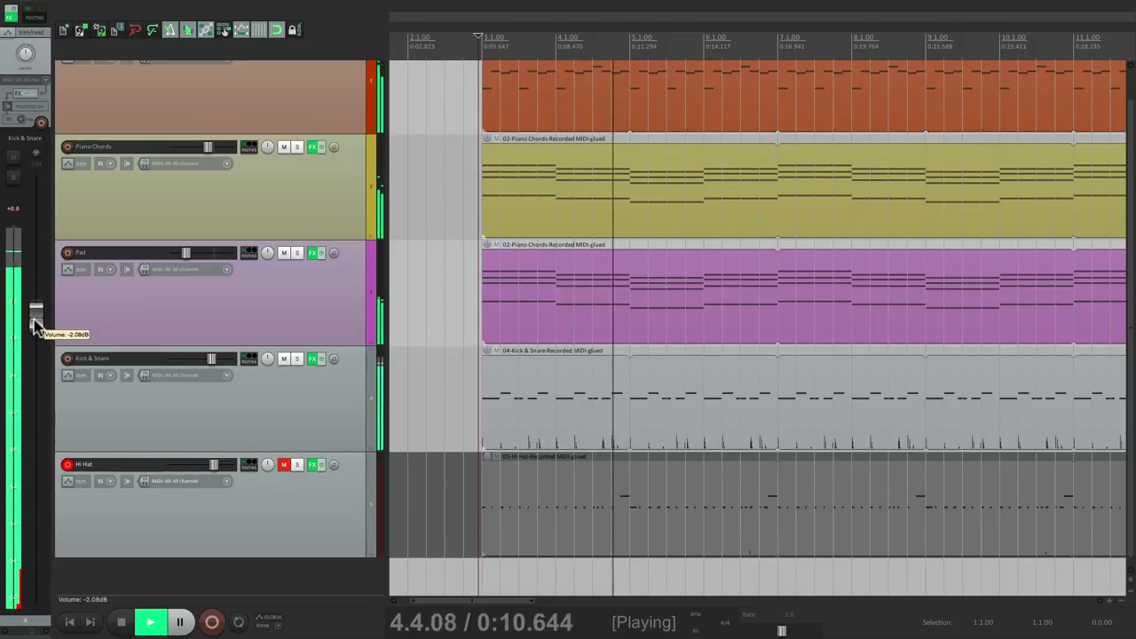
- Unmute the Hi Hat track and lower its volume to -3.28 dB
left_click(283, 466)
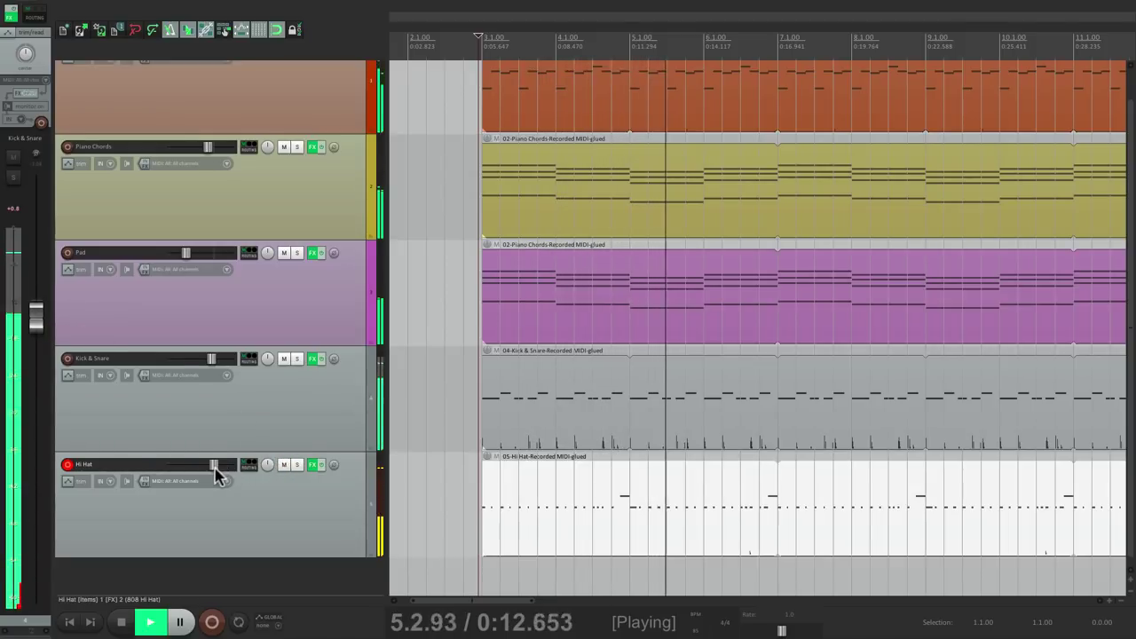
left_click(127, 533)
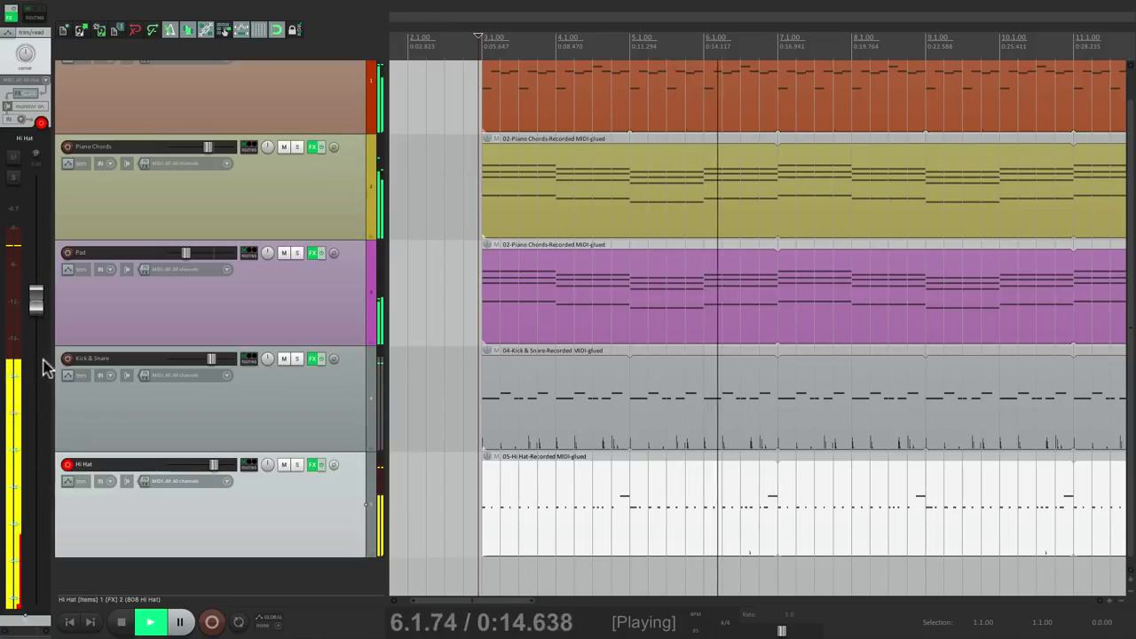
left_click_drag(33, 312, 38, 410)
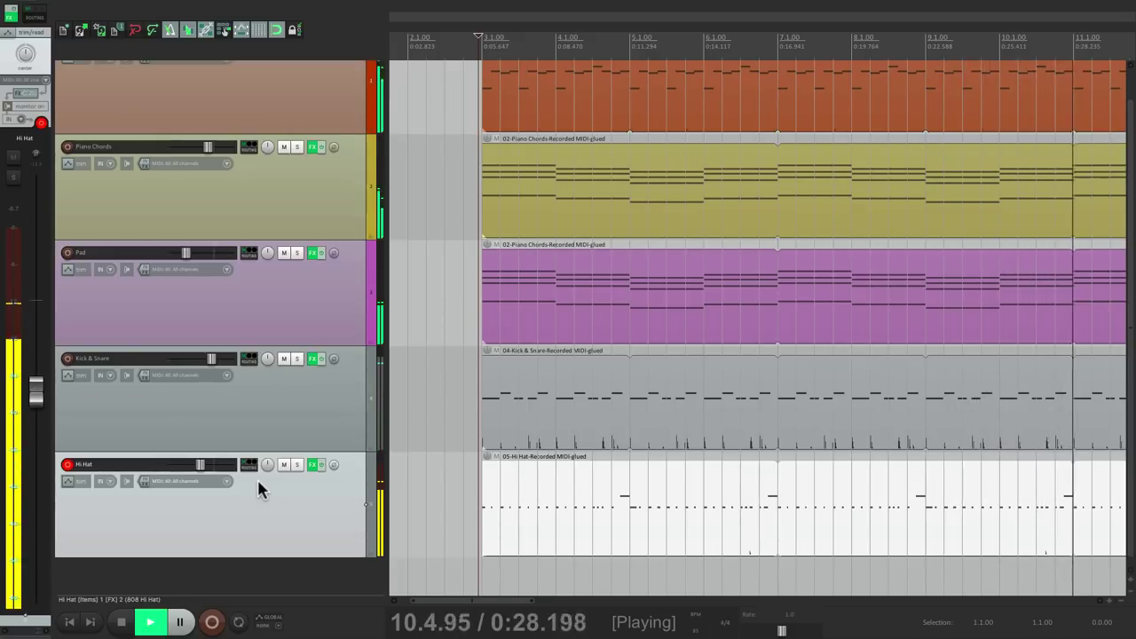
key("space")
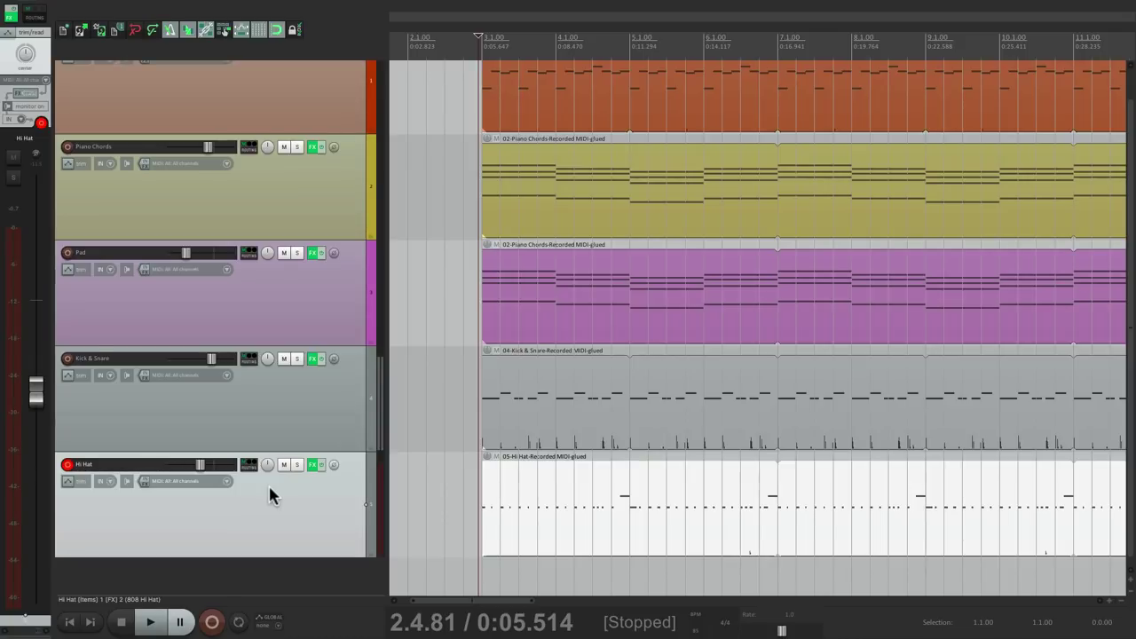
- Disarm Hi Hat and insert a new ReaSamplOmatic5000 track named 'Tamb'
left_click(67, 464)
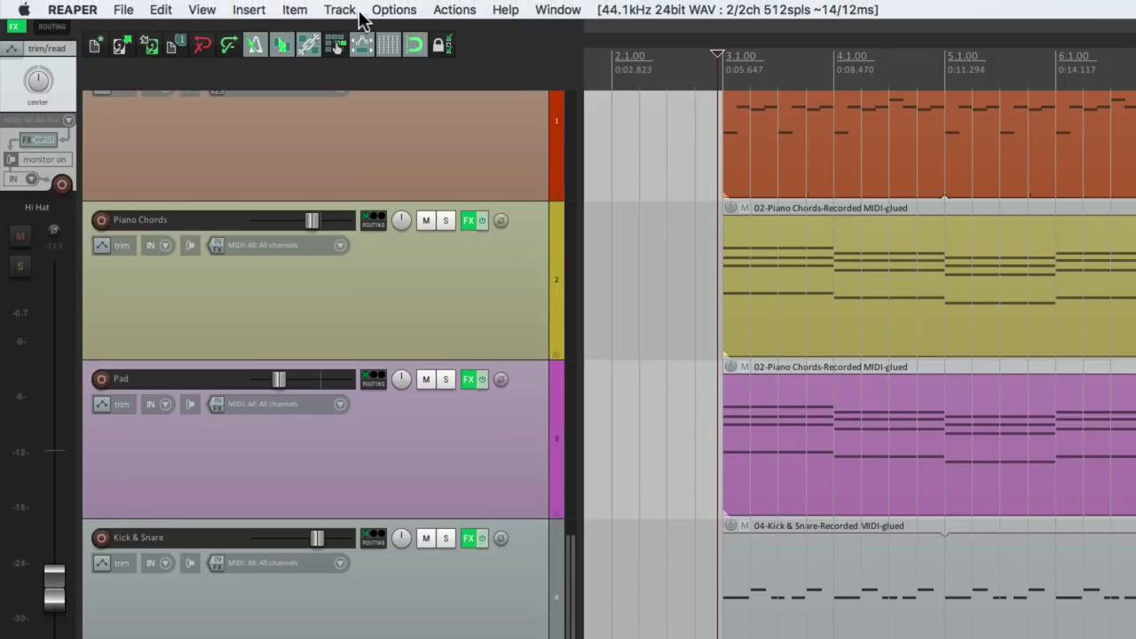
left_click(338, 9)
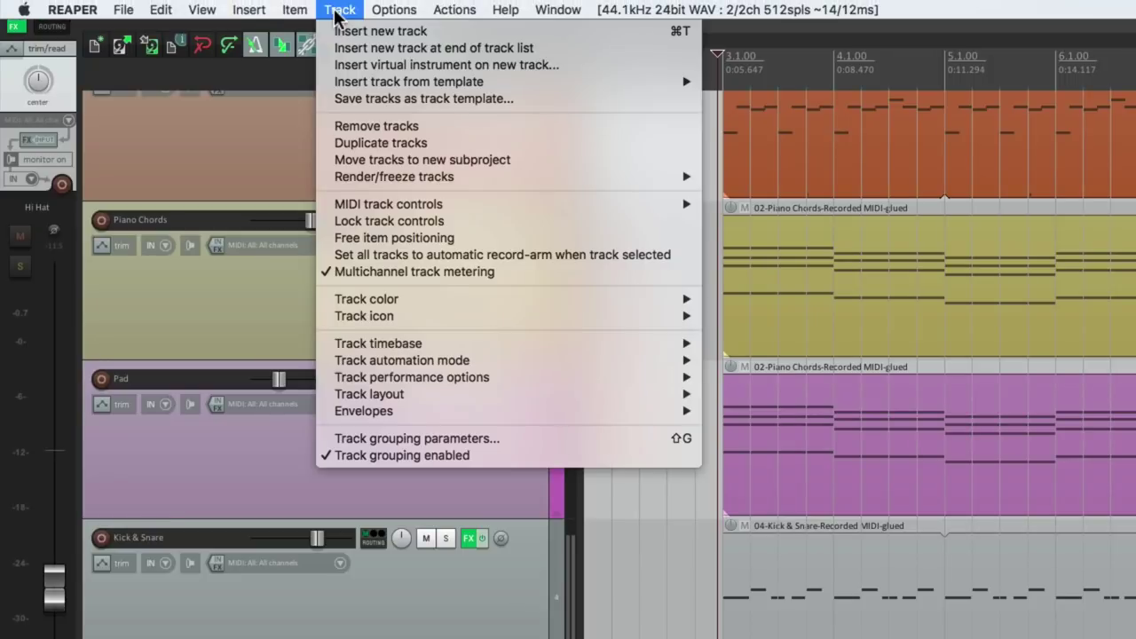
left_click(327, 65)
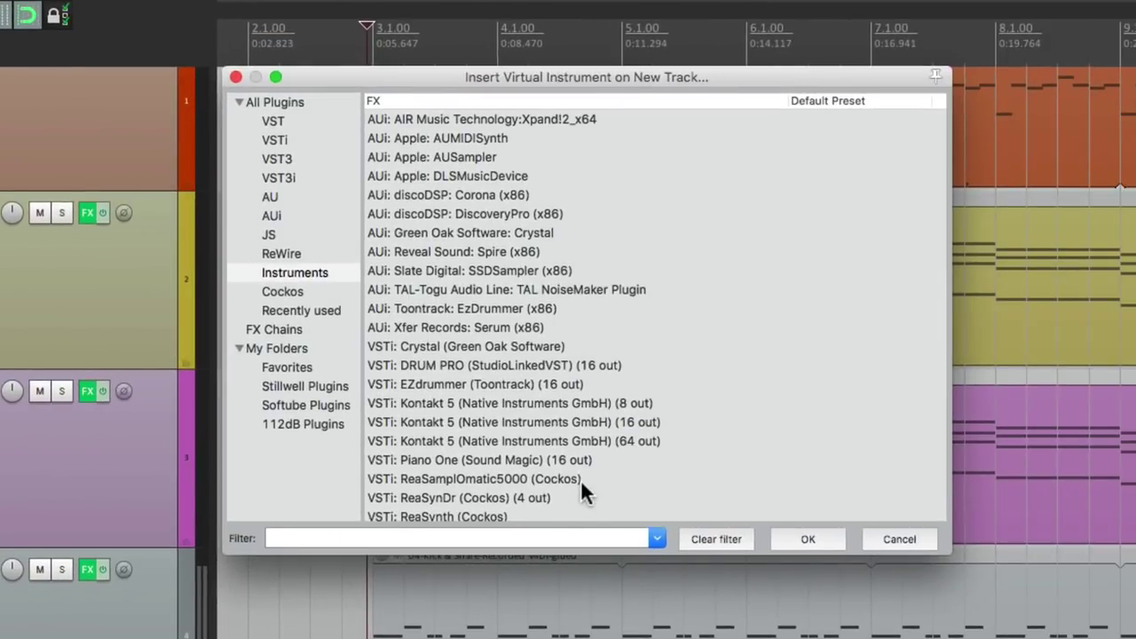
left_click(581, 483)
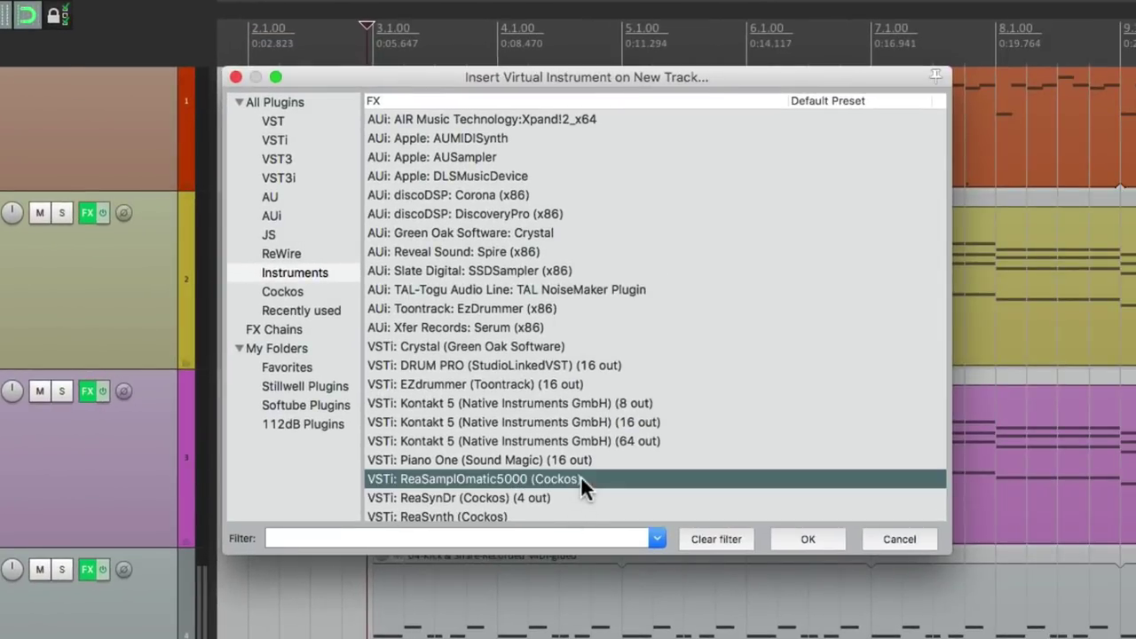
double_click(581, 479)
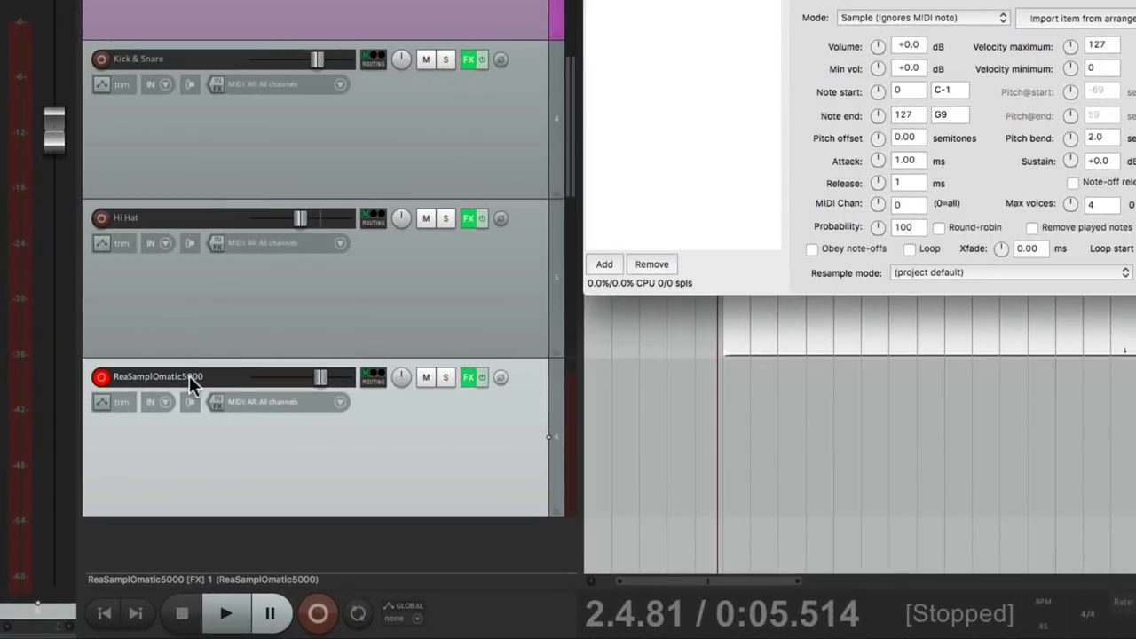
double_click(126, 502)
type("Tamb")
key("Return")
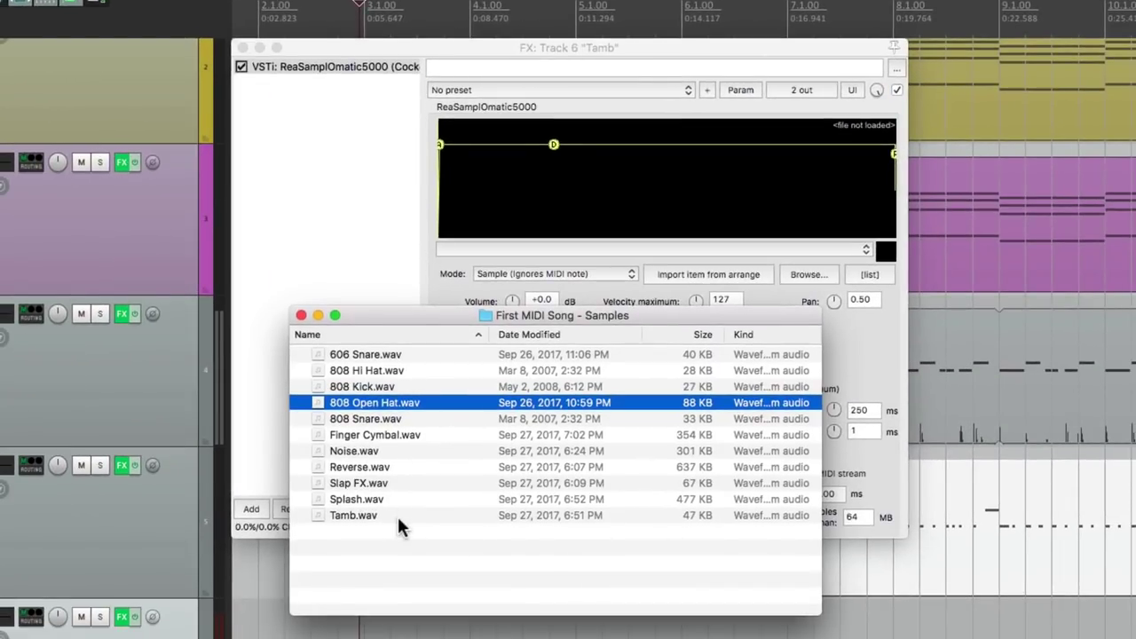
- Load the Tamb.wav sample into the Tamb track's sampler
left_click(396, 519)
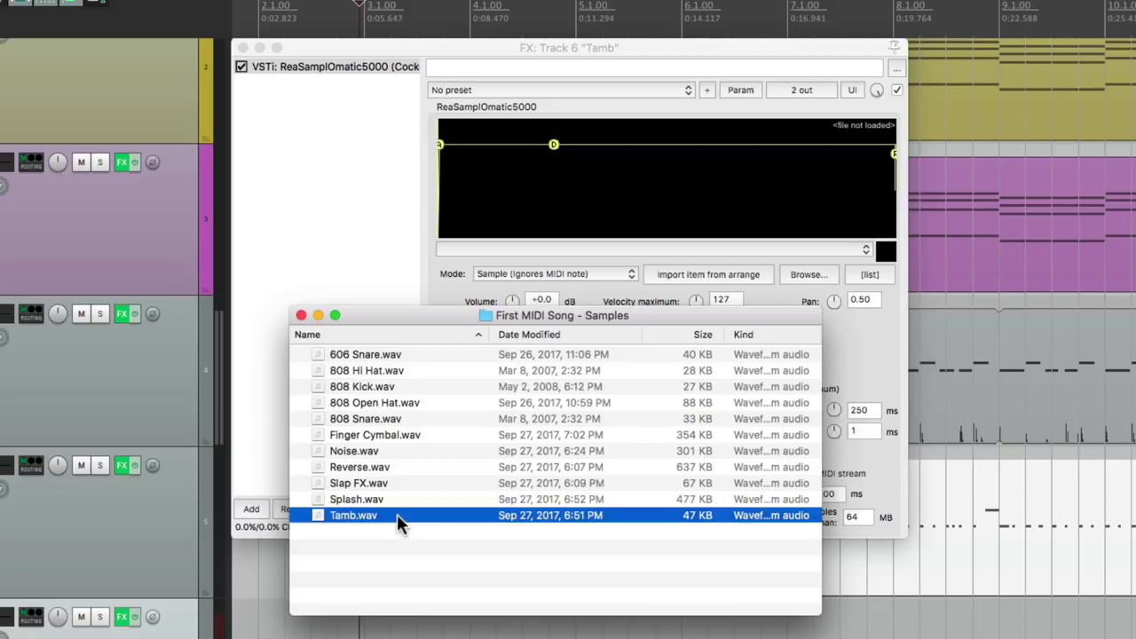
left_click_drag(344, 512, 685, 178)
left_click(399, 213)
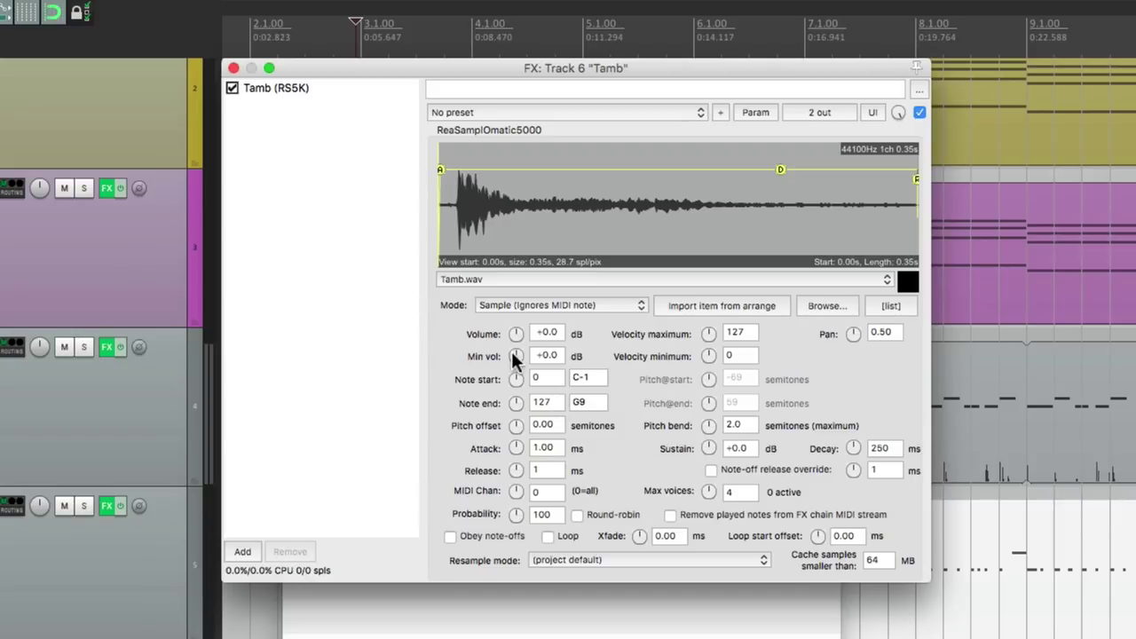
- Set the Tamb sampler's Min vol to -inf and lower the Tamb track to -13.1 dB
left_click_drag(512, 355, 512, 408)
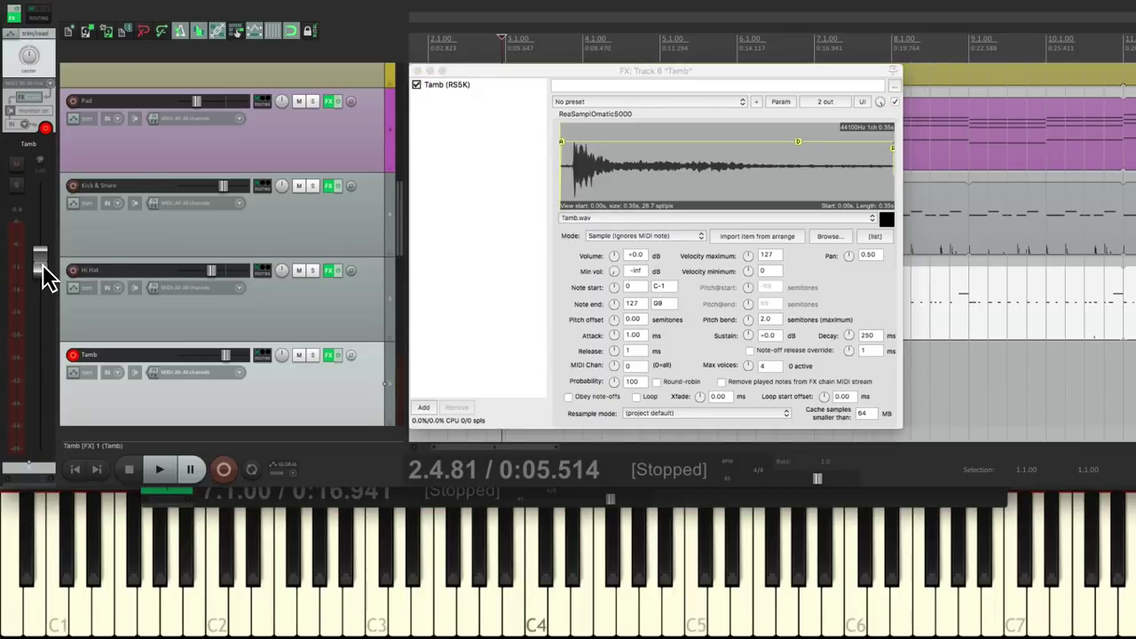
left_click_drag(42, 265, 40, 324)
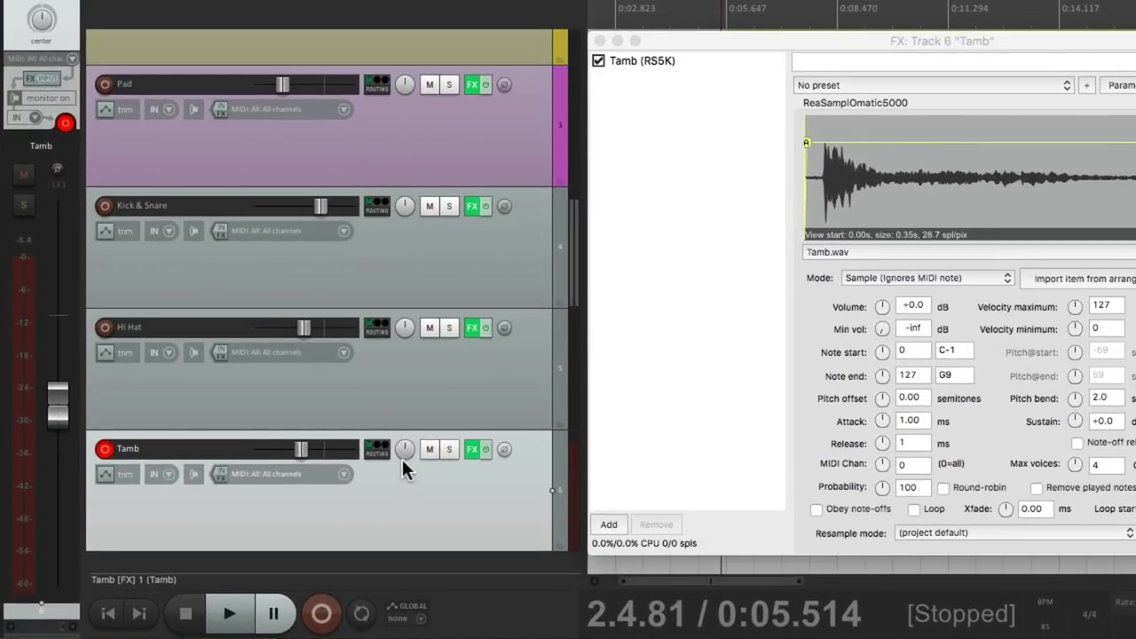
scroll(403, 449, "up", 10)
- Turn on 1/8-note MIDI recording quantize for the Tamb track, at 100% strength with nearest-value positioning
left_click(167, 471)
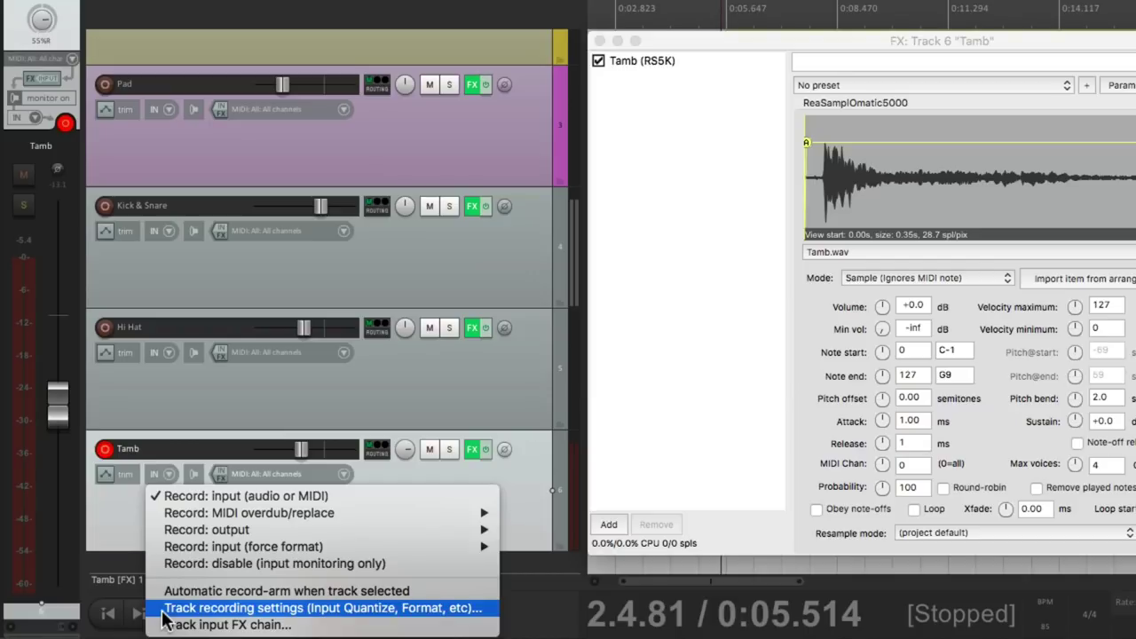
left_click(373, 612)
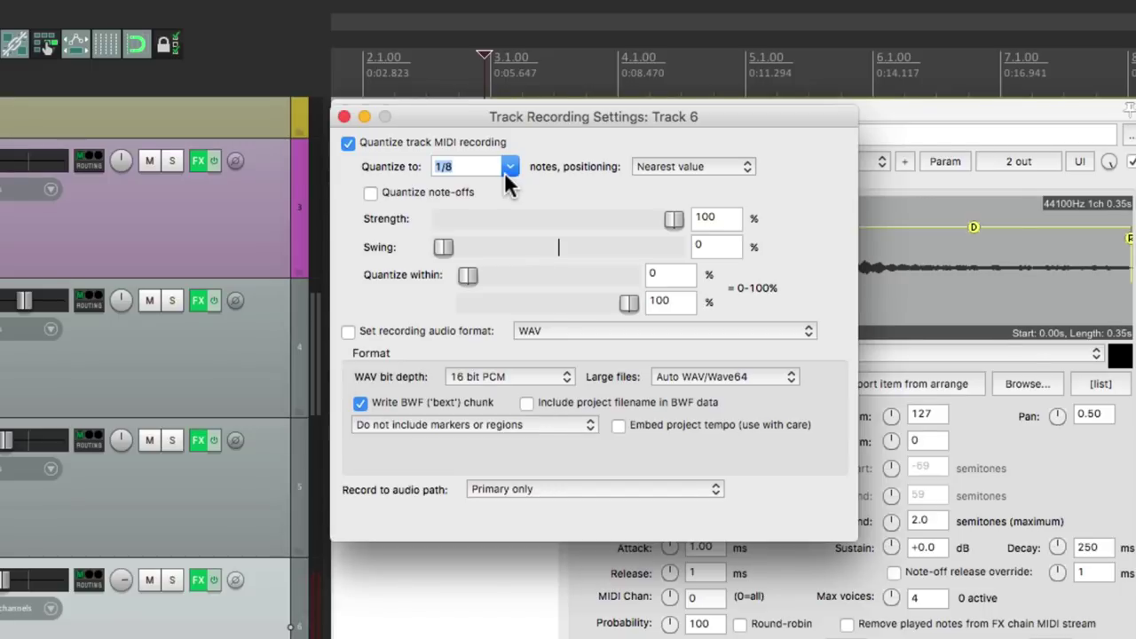
left_click(345, 117)
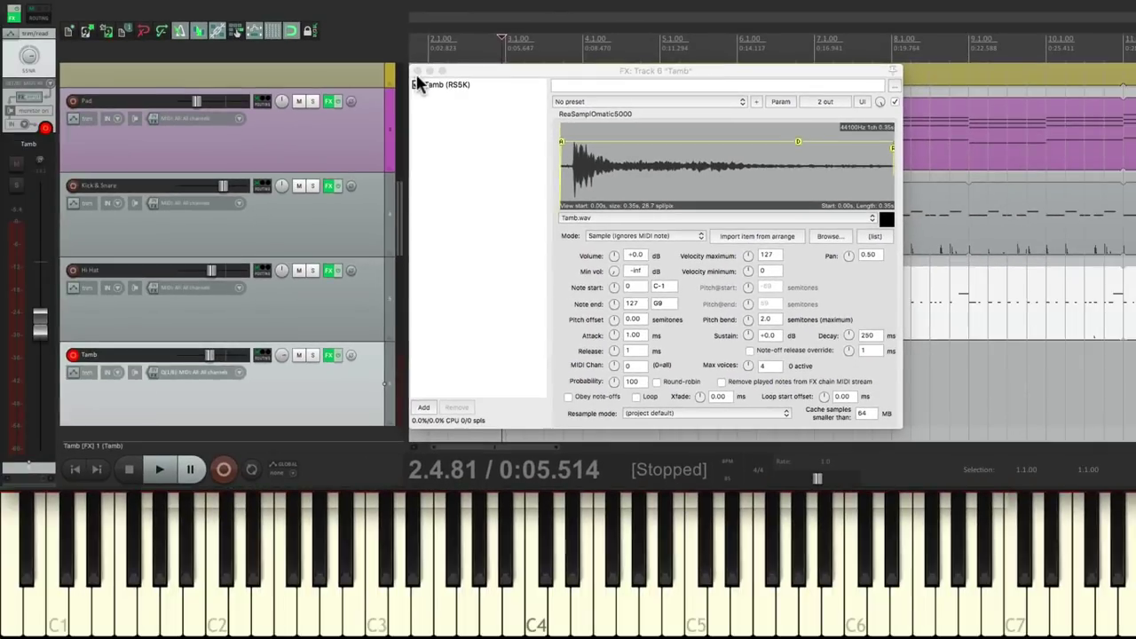
- Close the Tamb sampler and record a tambourine MIDI part on Tamb starting at bar 2
left_click(417, 70)
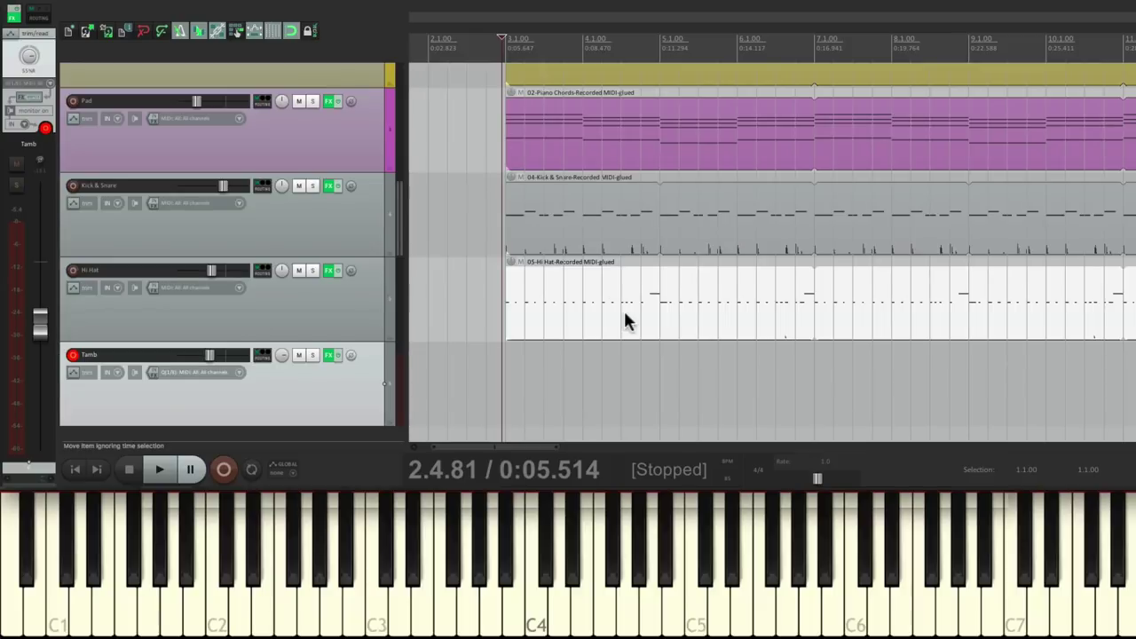
scroll(623, 307, "down", 1)
left_click(427, 348)
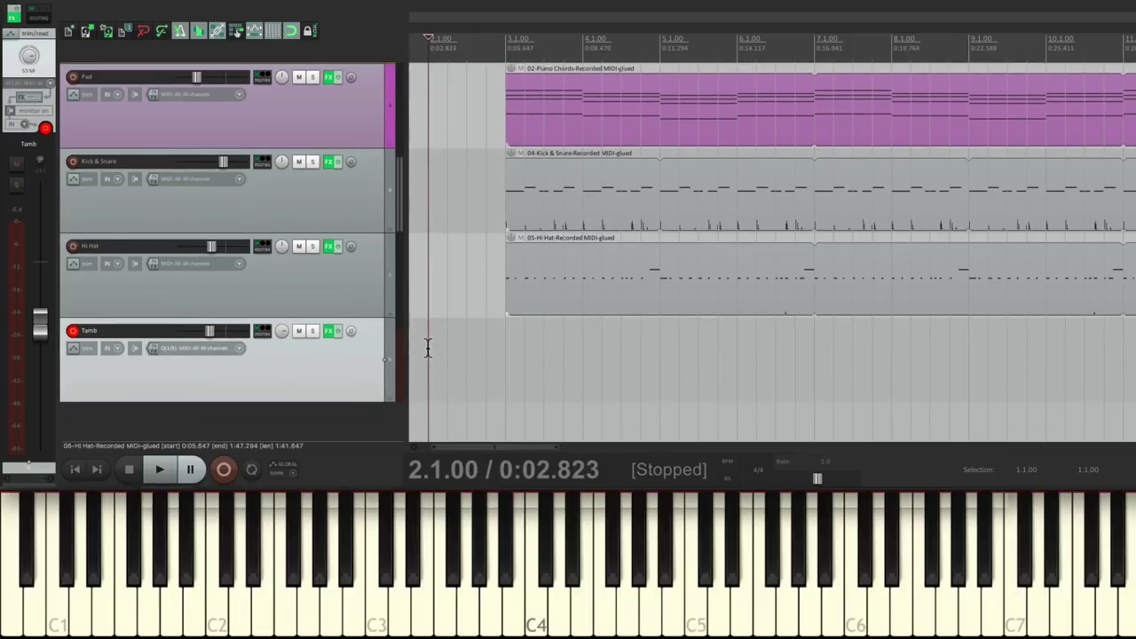
key("ctrl+r")
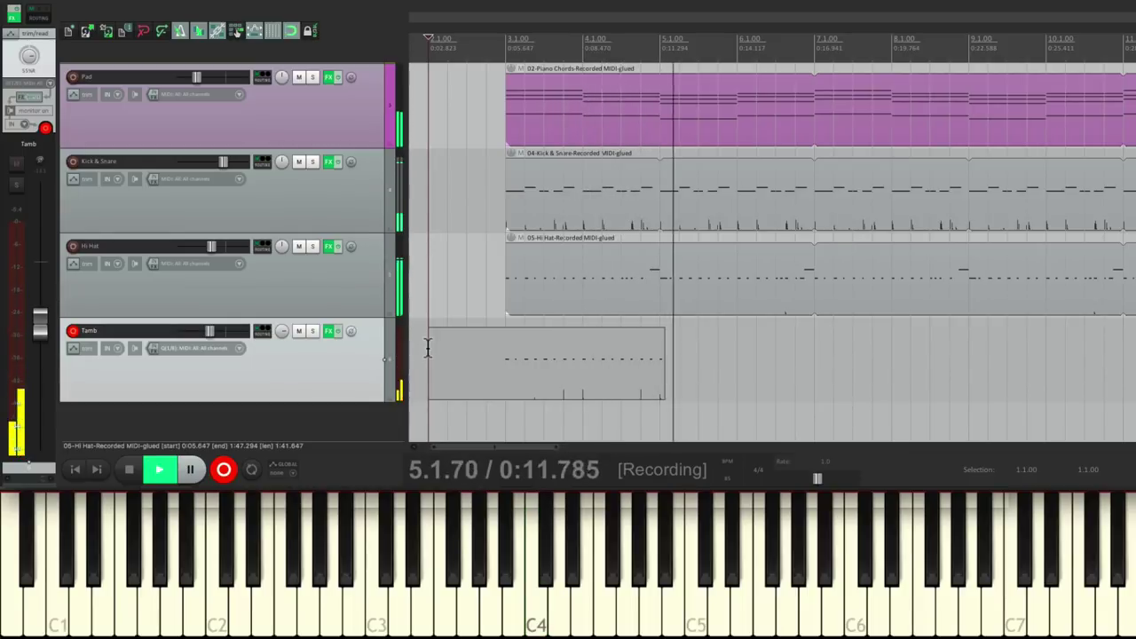
key("space")
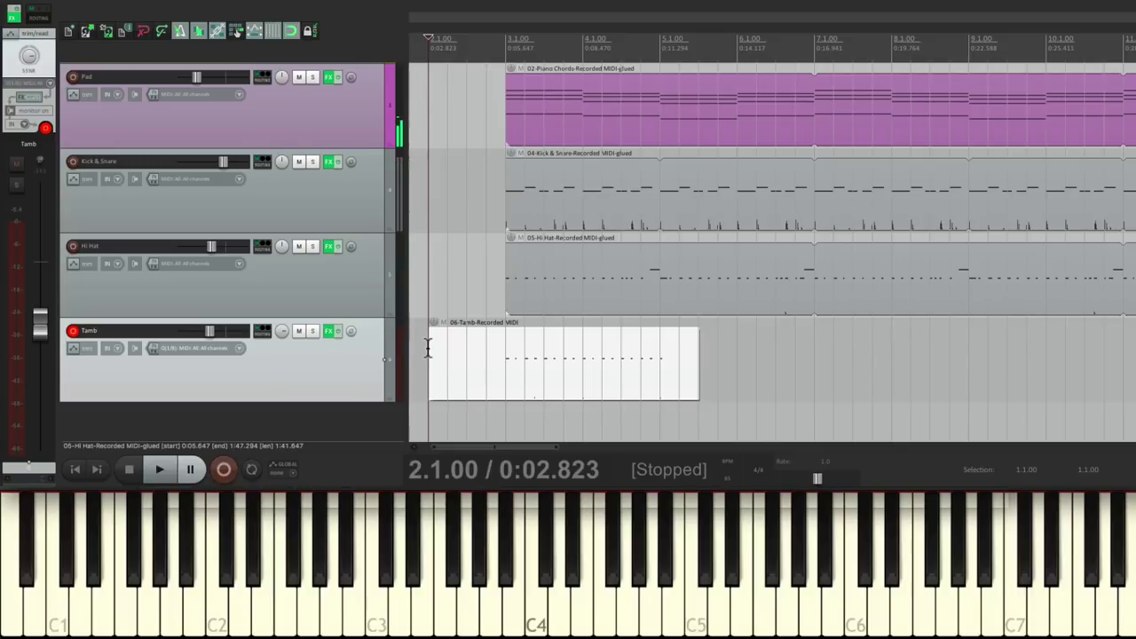
- In the Tamb MIDI item, play the part back and delete the stray last C4 note
double_click(532, 360)
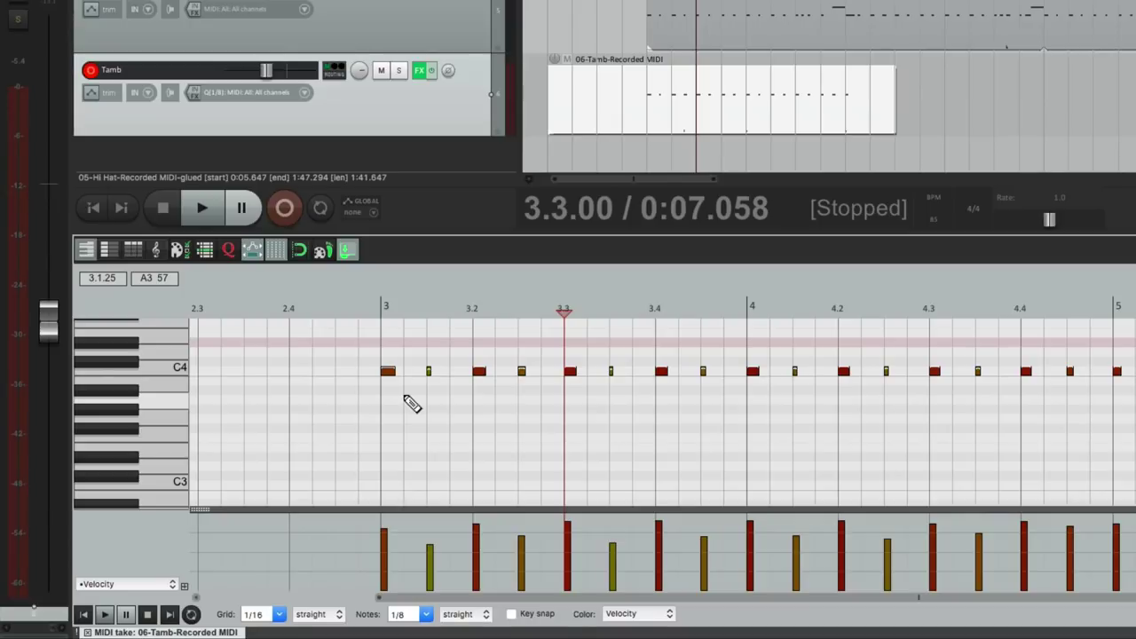
left_click(362, 310)
key("space")
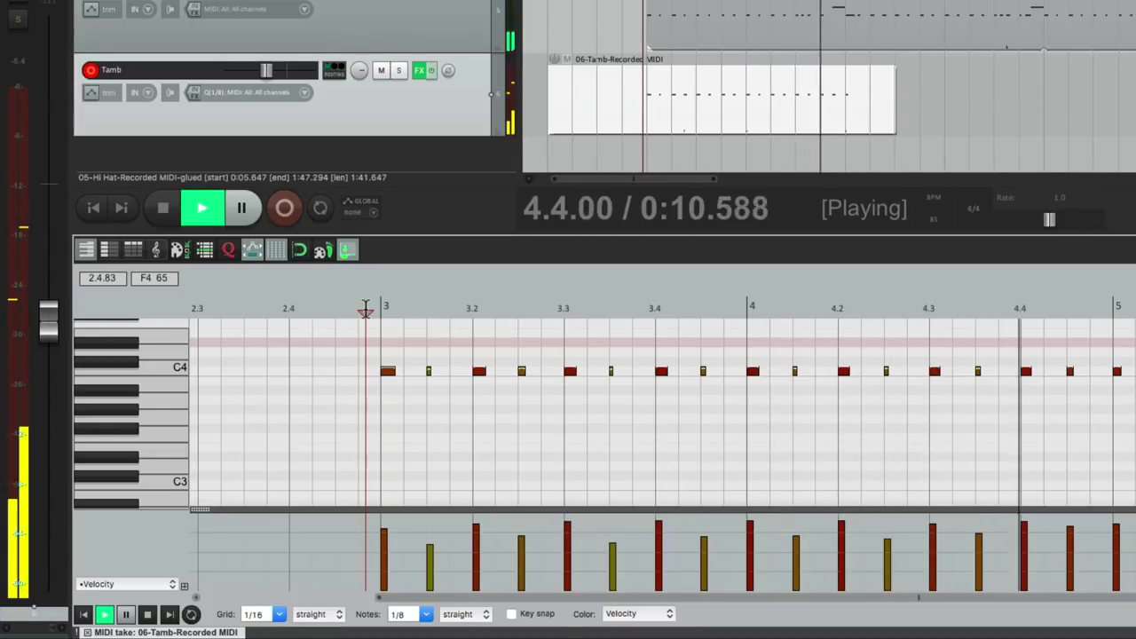
key("space")
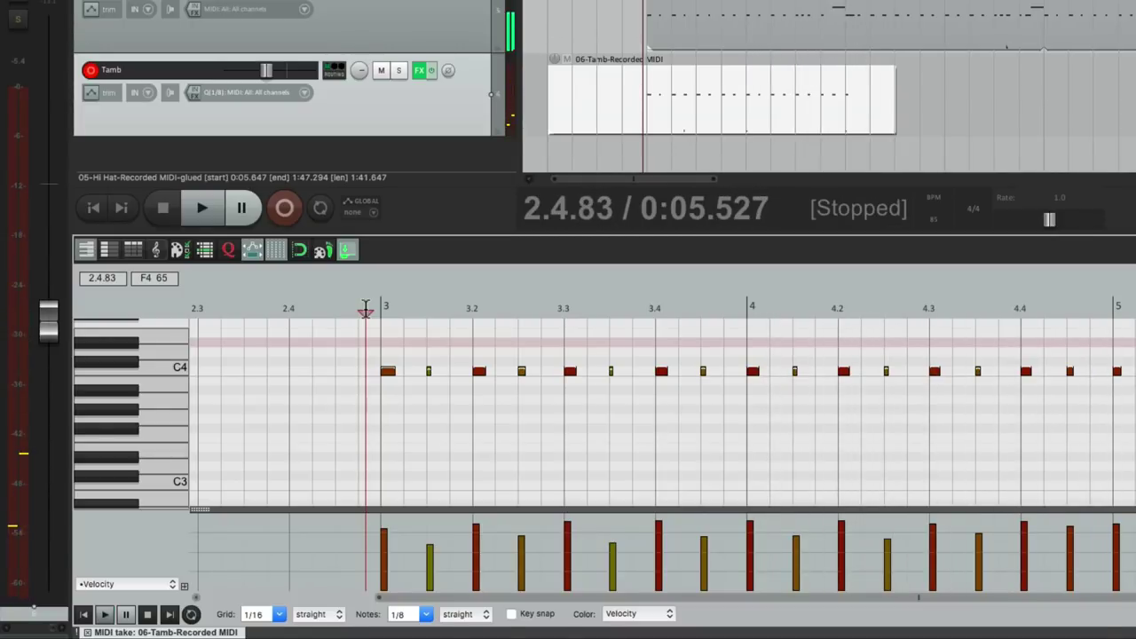
left_click(1116, 371)
key("Delete")
- Trim the Tamb item so it runs from bar 3 to bar 5
left_click(87, 632)
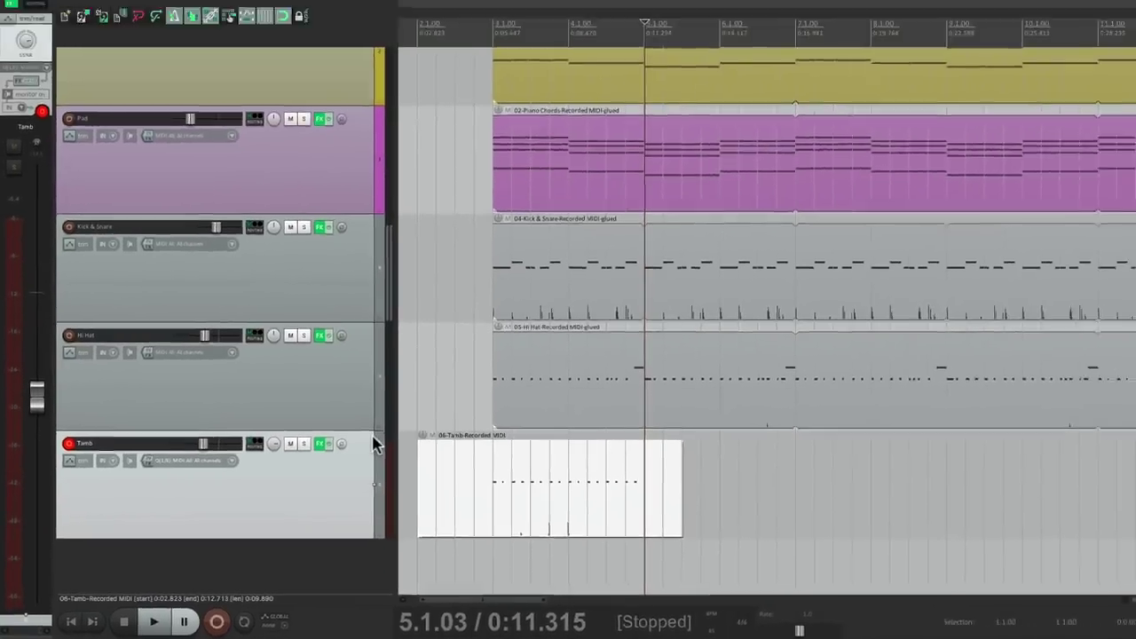
left_click_drag(447, 476, 559, 485)
left_click_drag(861, 488, 801, 497)
- Glue the Tamb item and loop it out to the end of the song
right_click(678, 483)
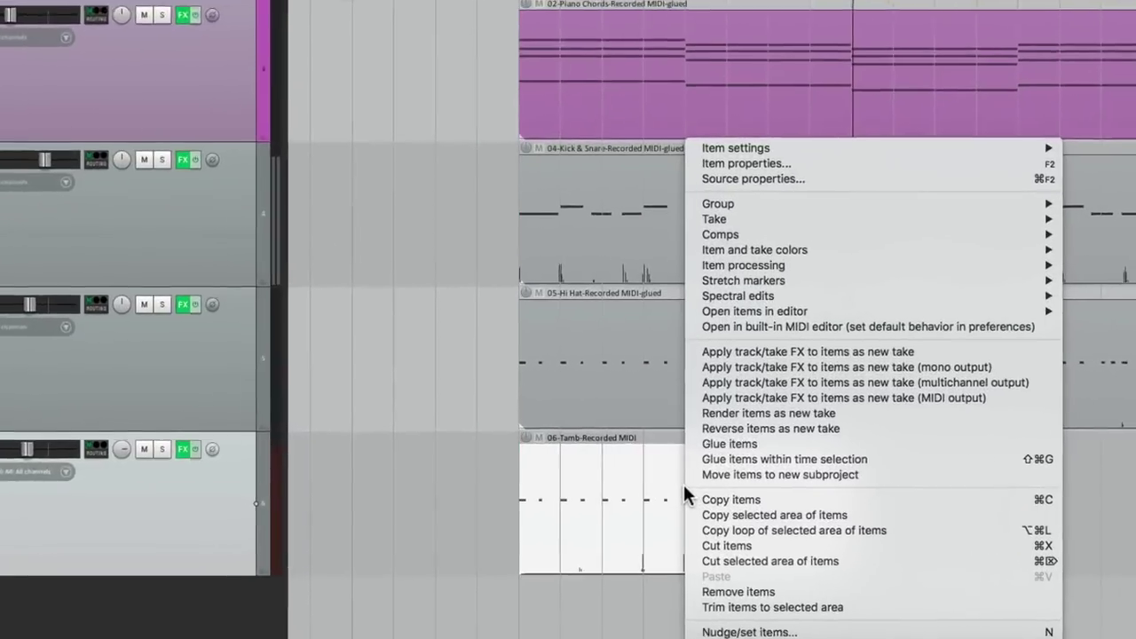
left_click(786, 444)
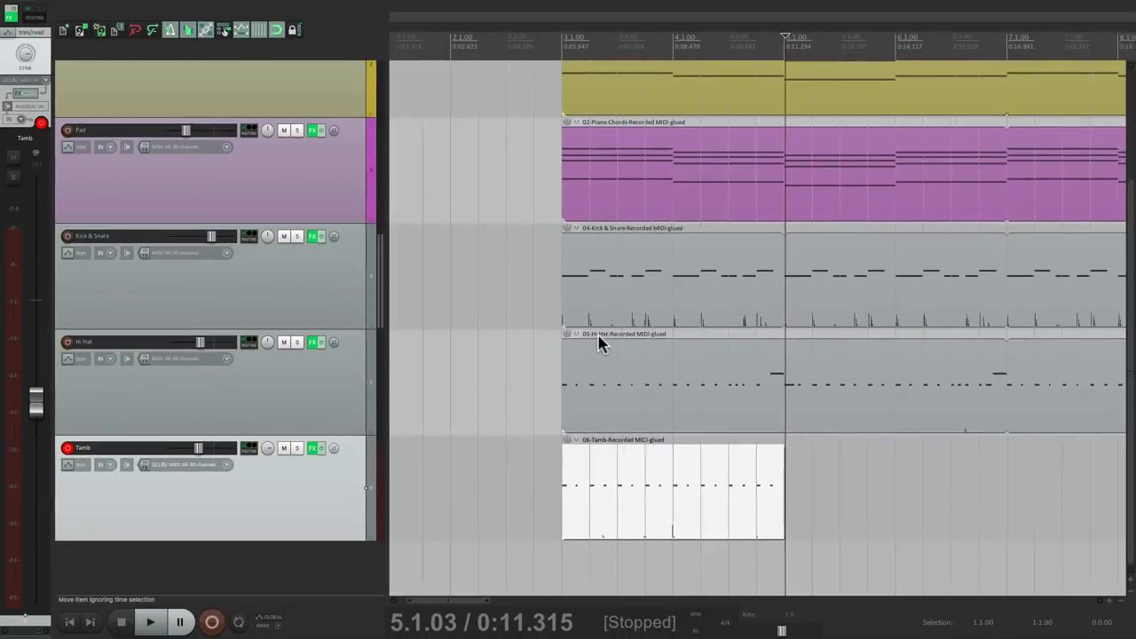
scroll(599, 345, "down", 8)
left_click_drag(470, 500, 890, 505)
- Play the song back with the looped tambourine alongside the other tracks
scroll(601, 393, "up", 3)
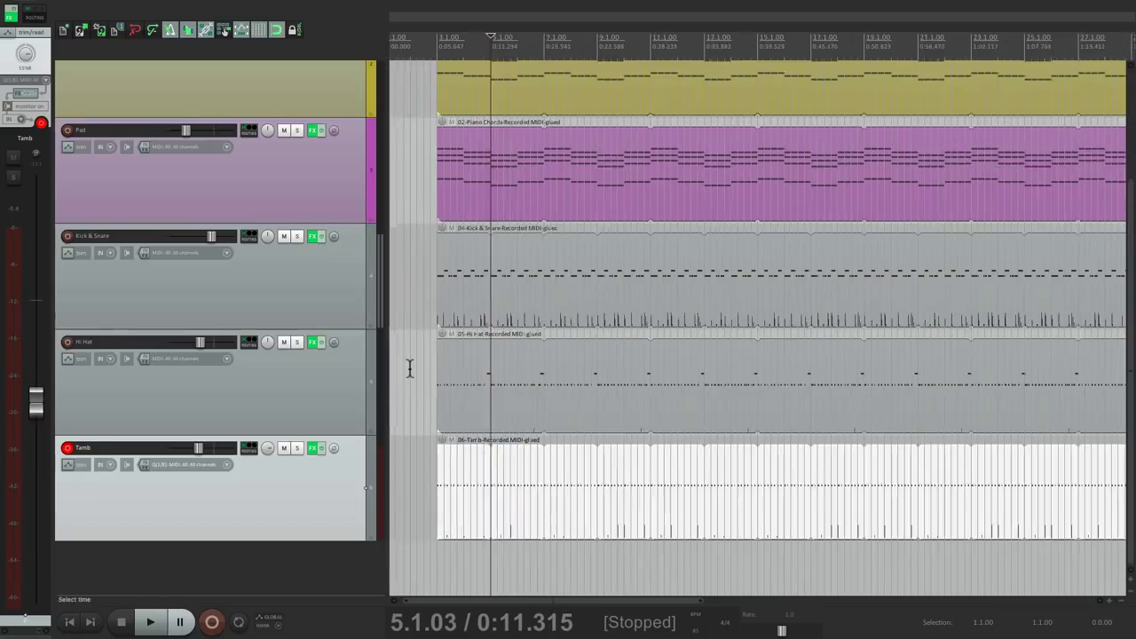
scroll(409, 365, "up", 2)
left_click(483, 482)
key("space")
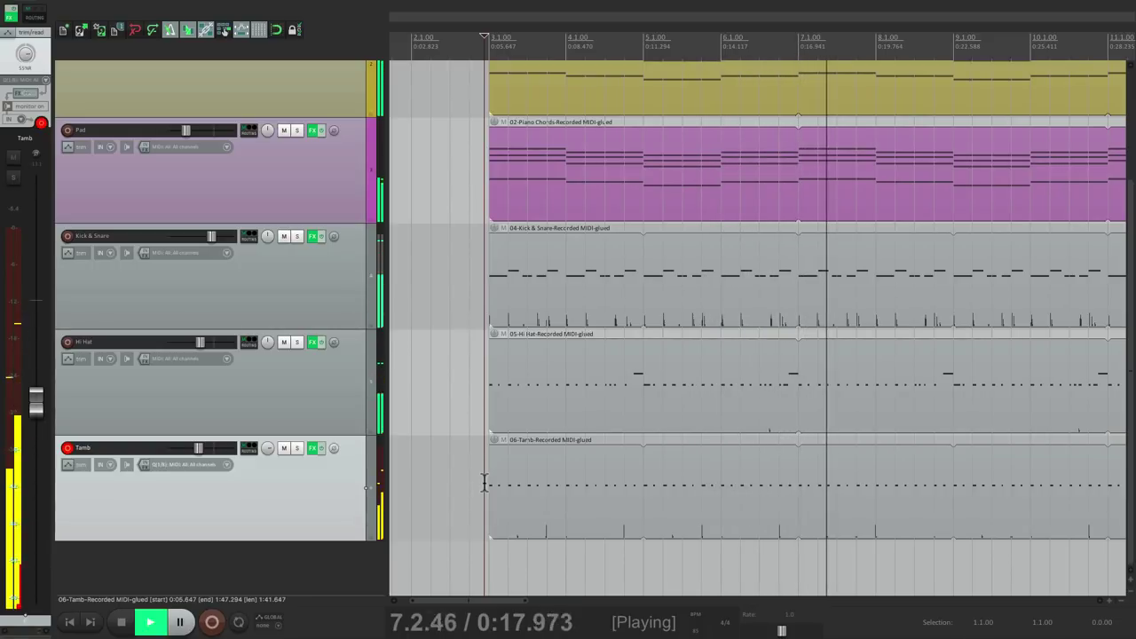
key("space")
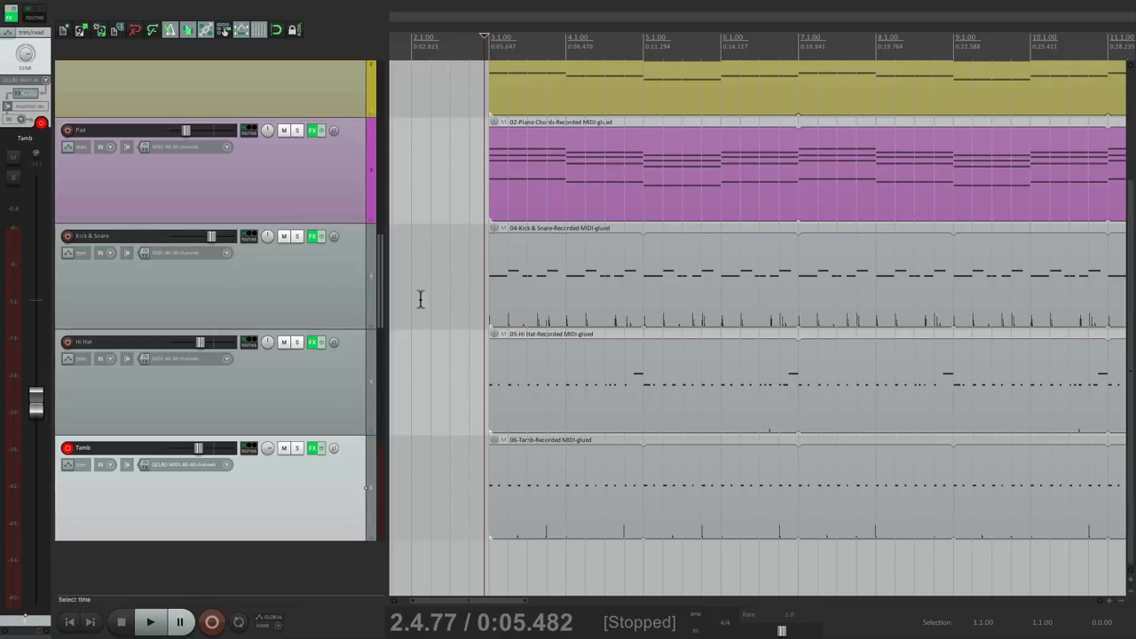
- Give the Kick & Snare, Hi Hat and Tamb tracks random colours
left_click(364, 301)
left_click(346, 483, "shift")
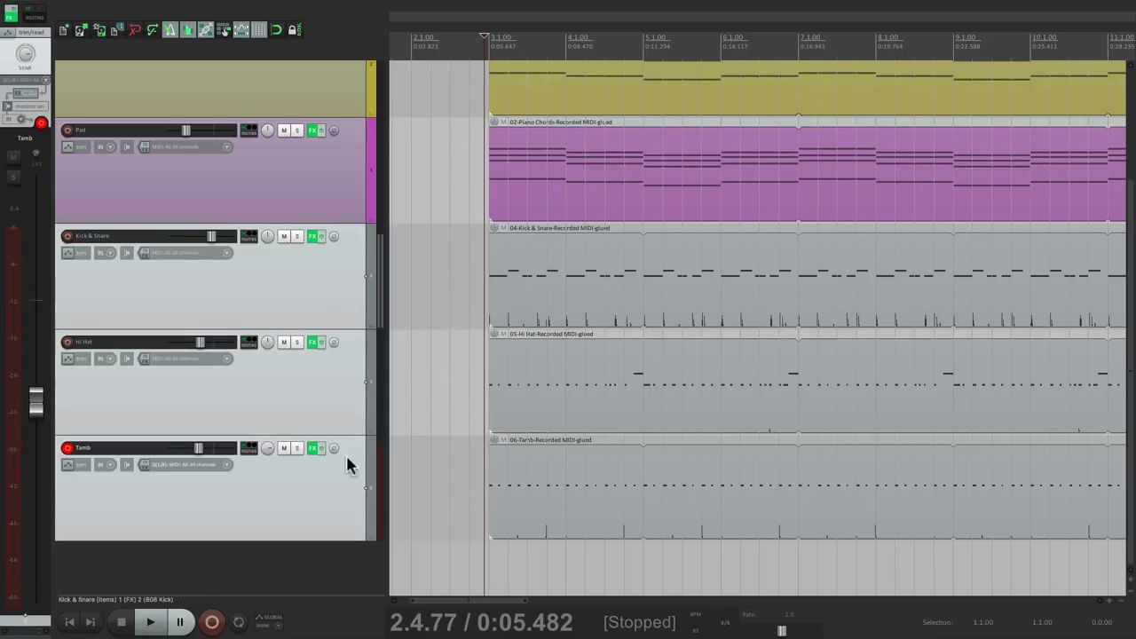
right_click(335, 293)
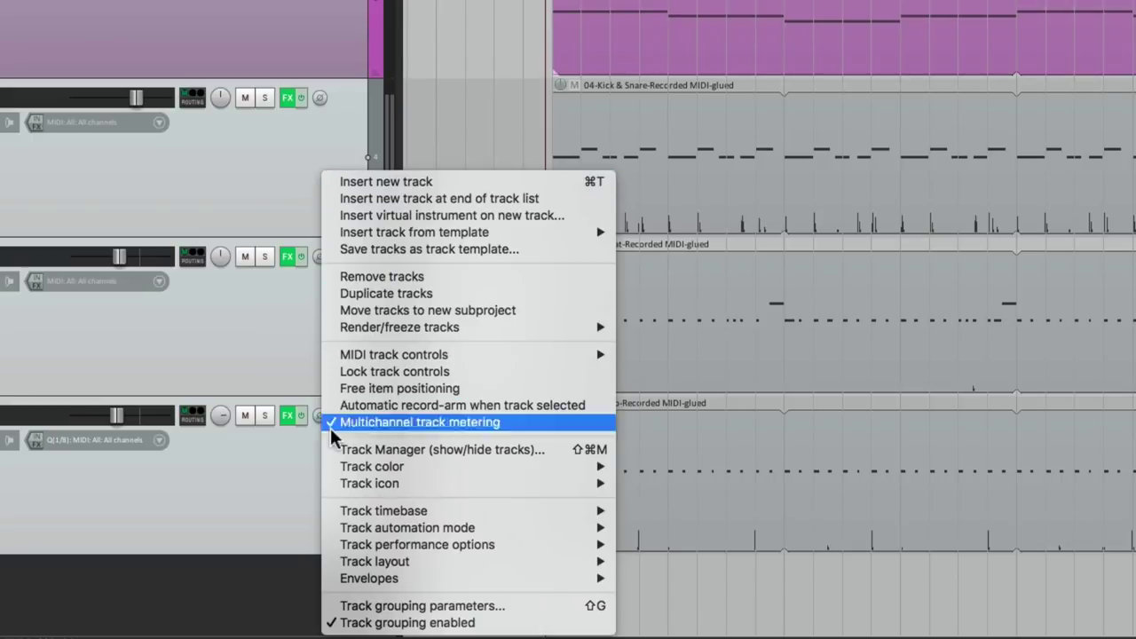
mouse_move(322, 468)
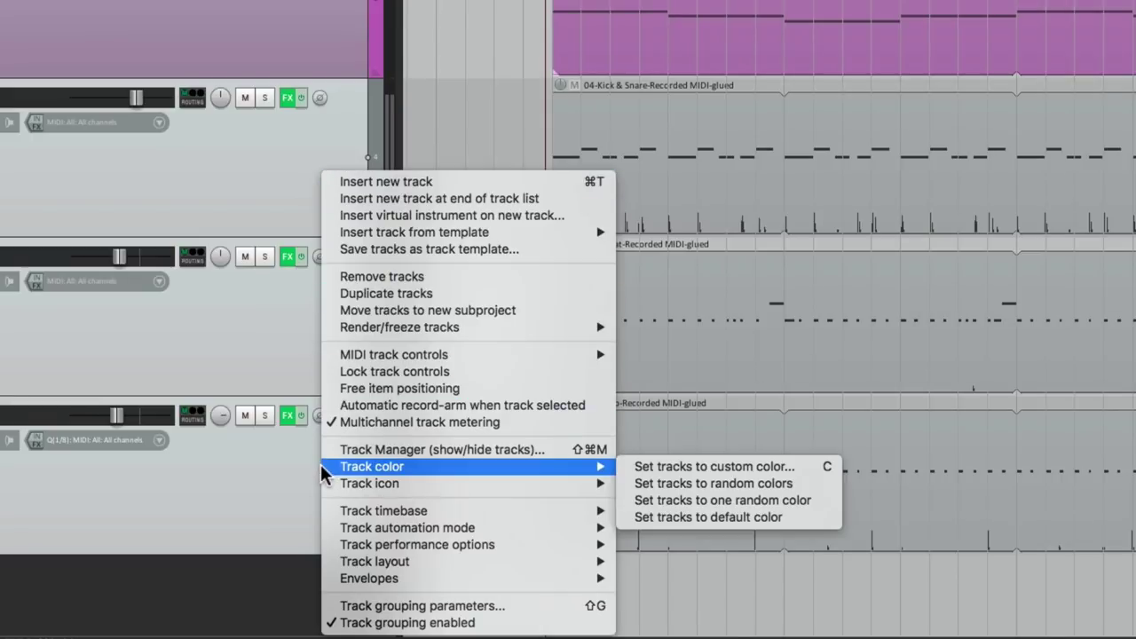
left_click(618, 479)
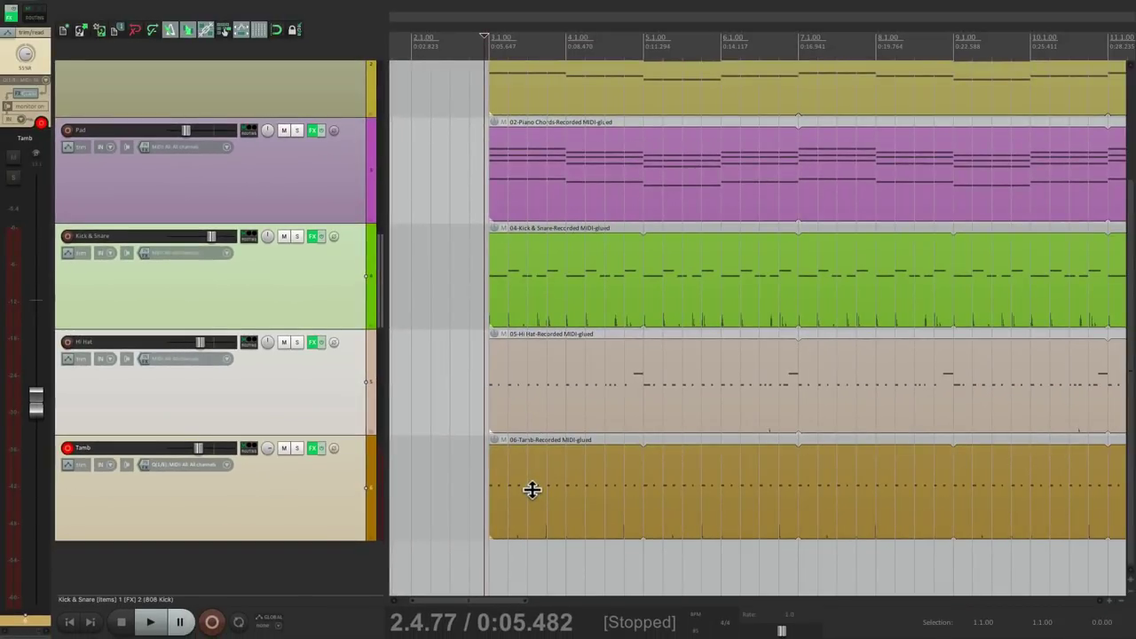
left_click(335, 569)
- Save the project
scroll(502, 368, "down", 5)
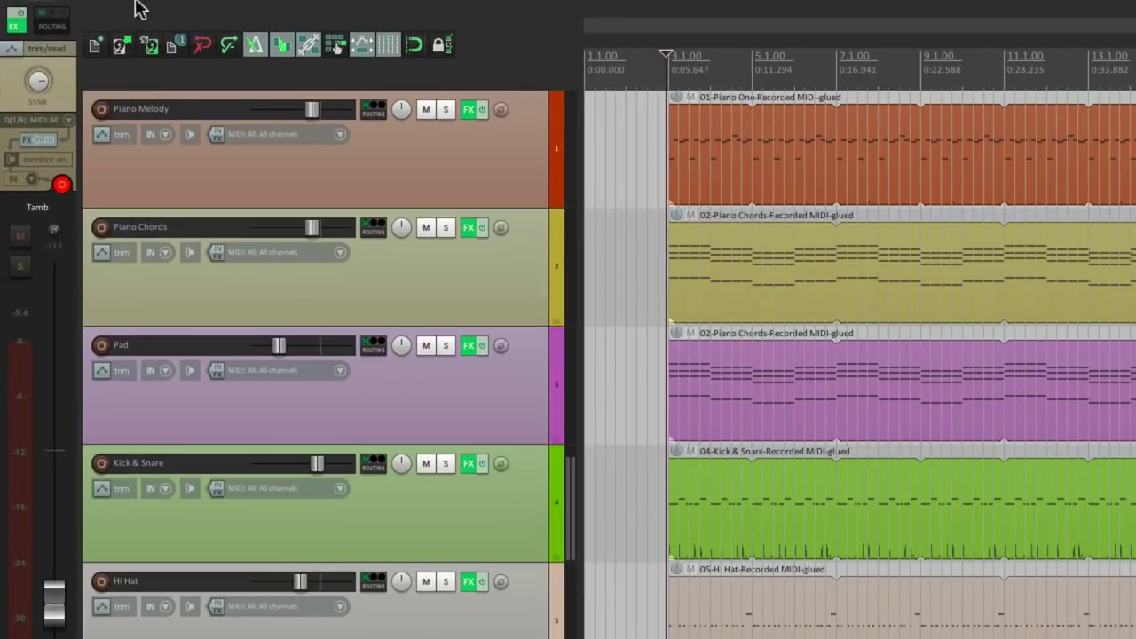
mouse_move(93, 6)
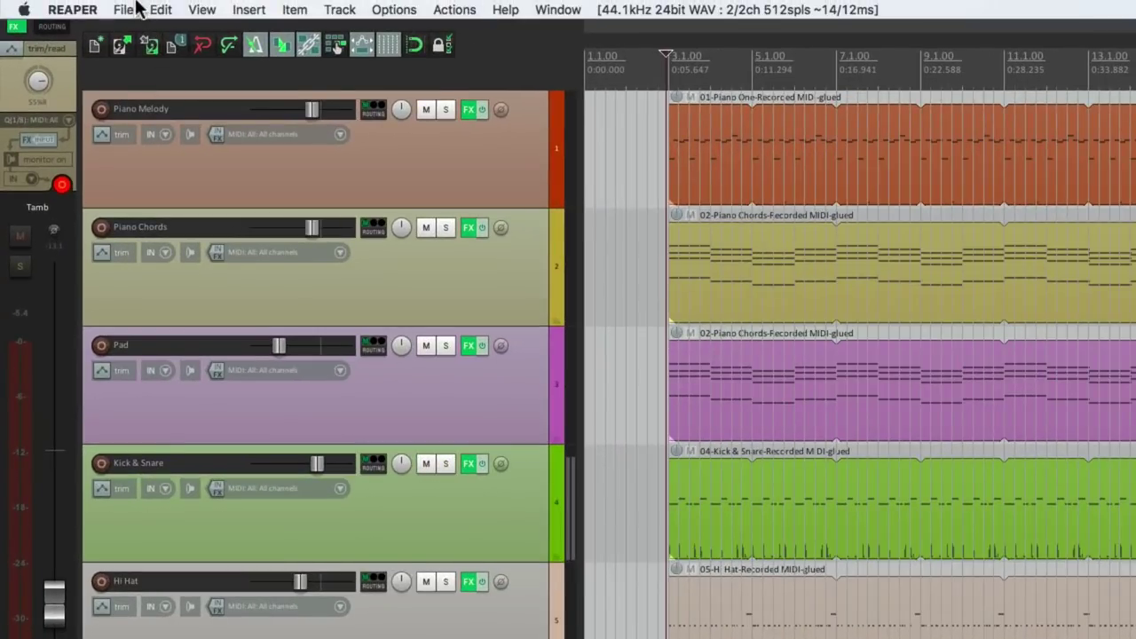
left_click(133, 9)
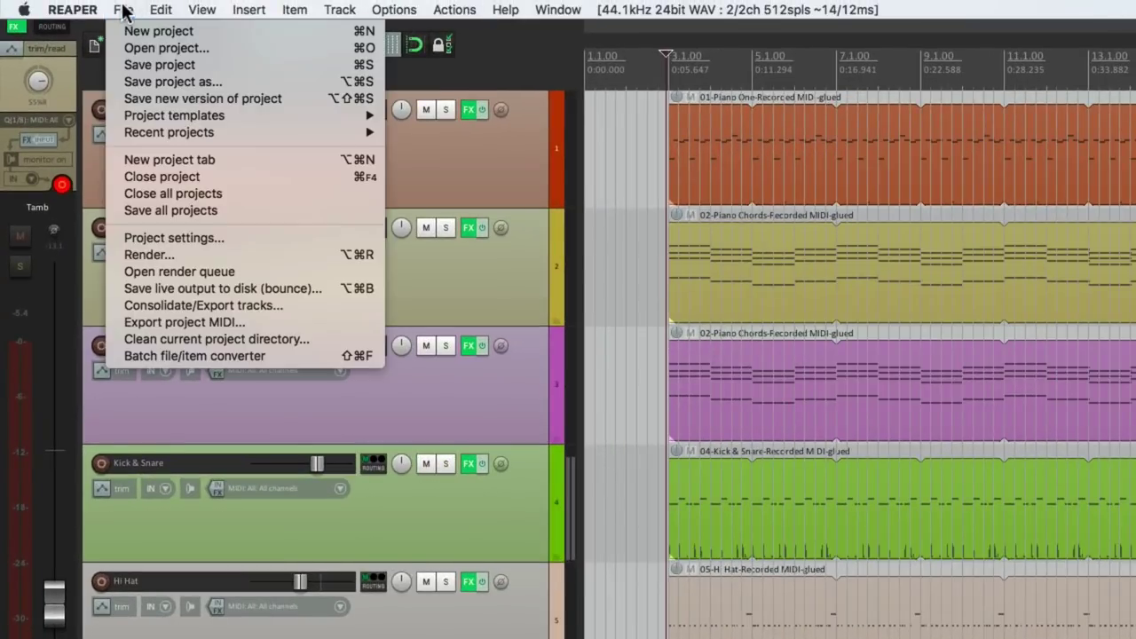
left_click(121, 66)
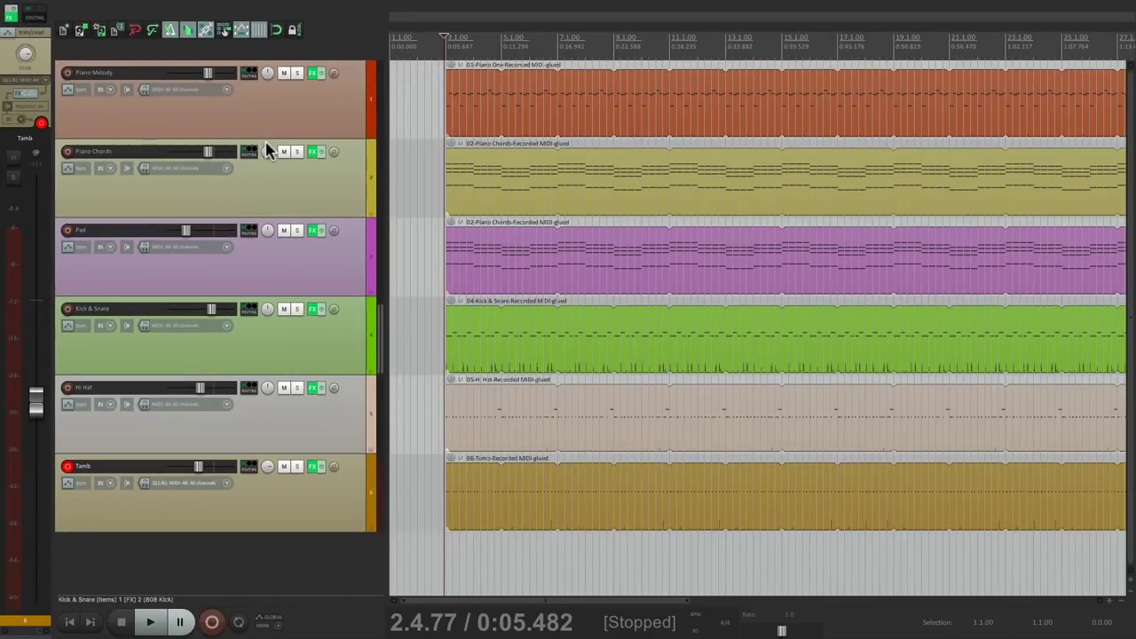